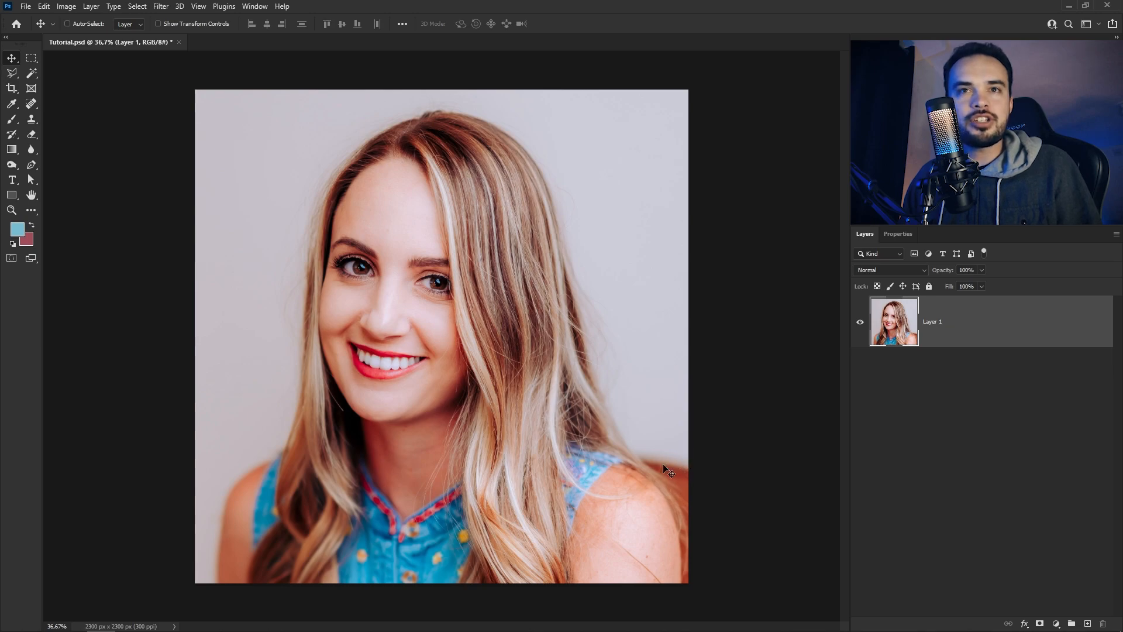
Outline the woman with the Polygonal Lasso Tool and turn the selection into a layer mask on Layer 1 that hides the background
key("l")
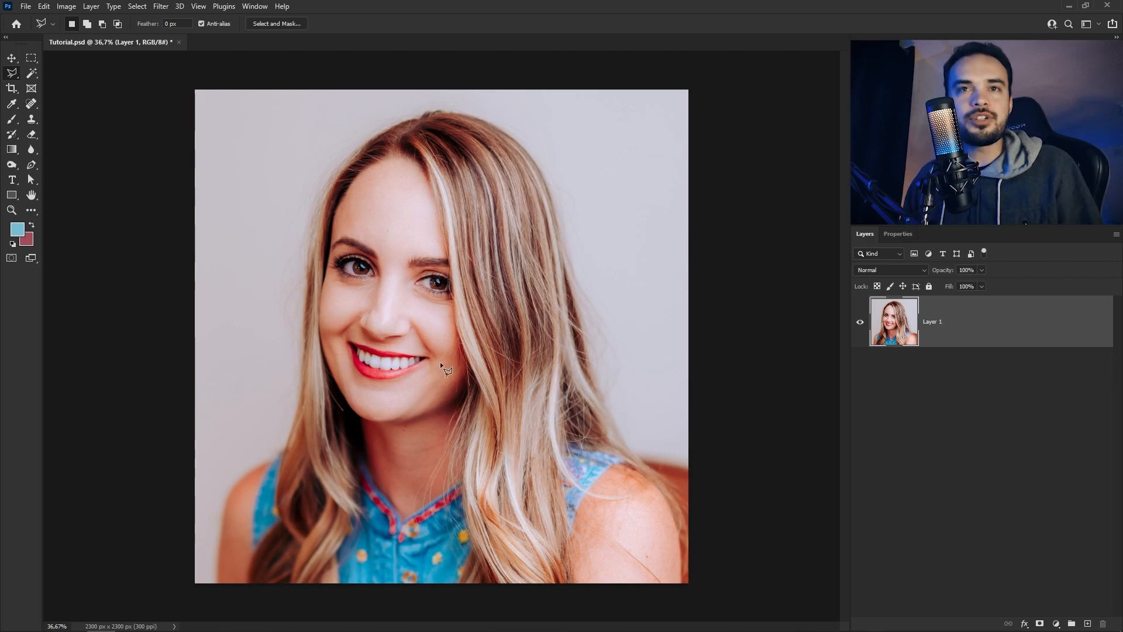
right_click(12, 73)
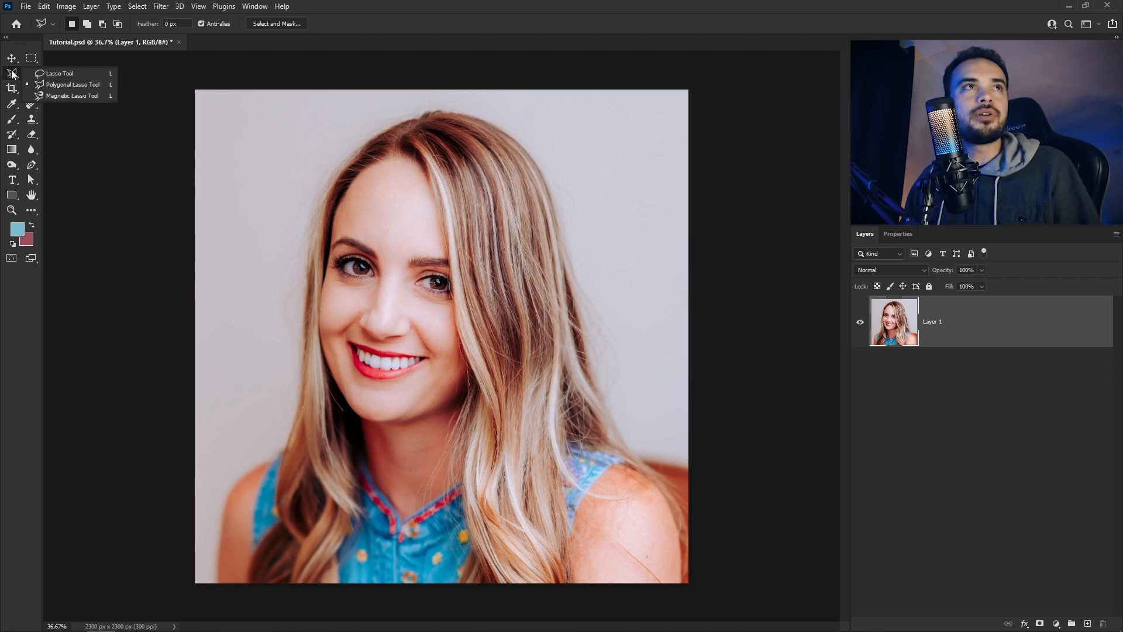
left_click(69, 85)
scroll(689, 566, "up", 8)
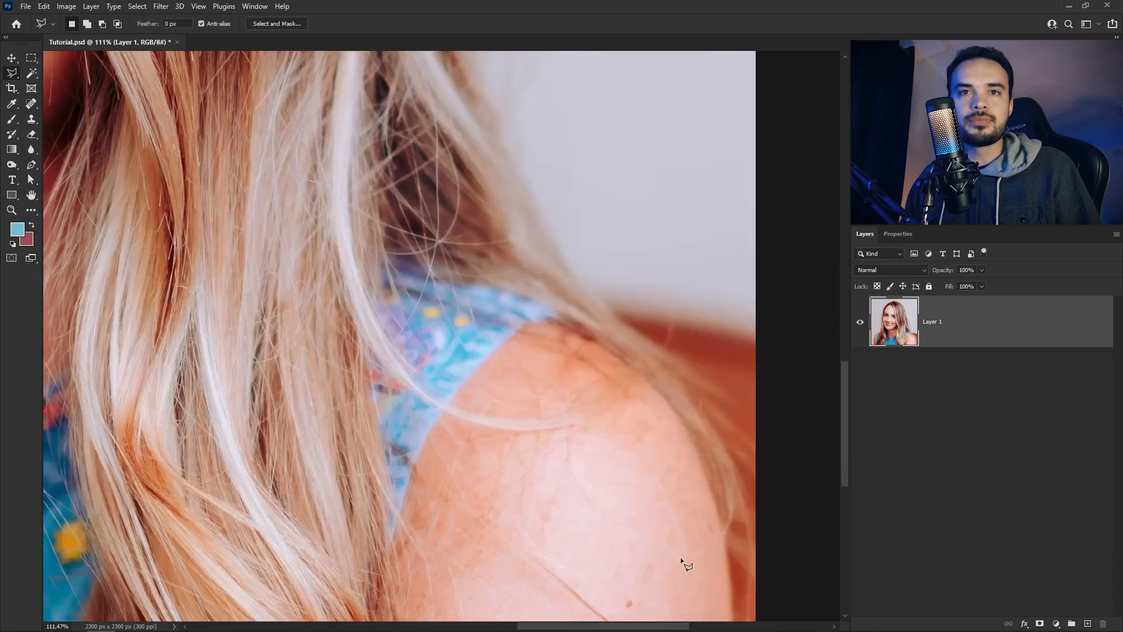
left_click_drag(634, 545, 582, 384)
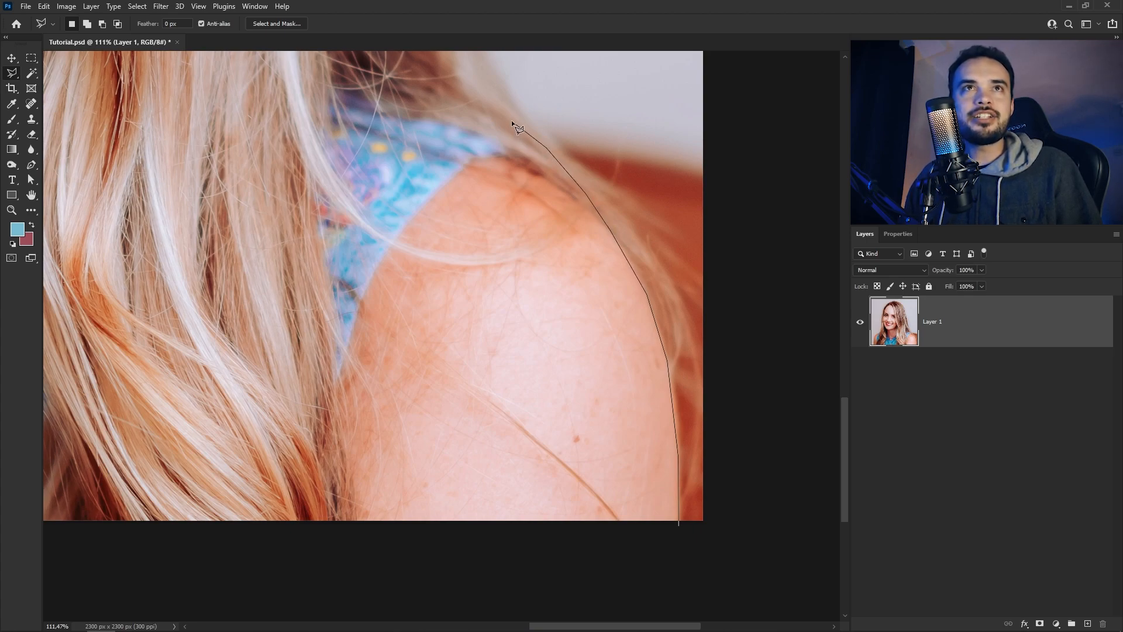
left_click_drag(474, 114, 542, 327)
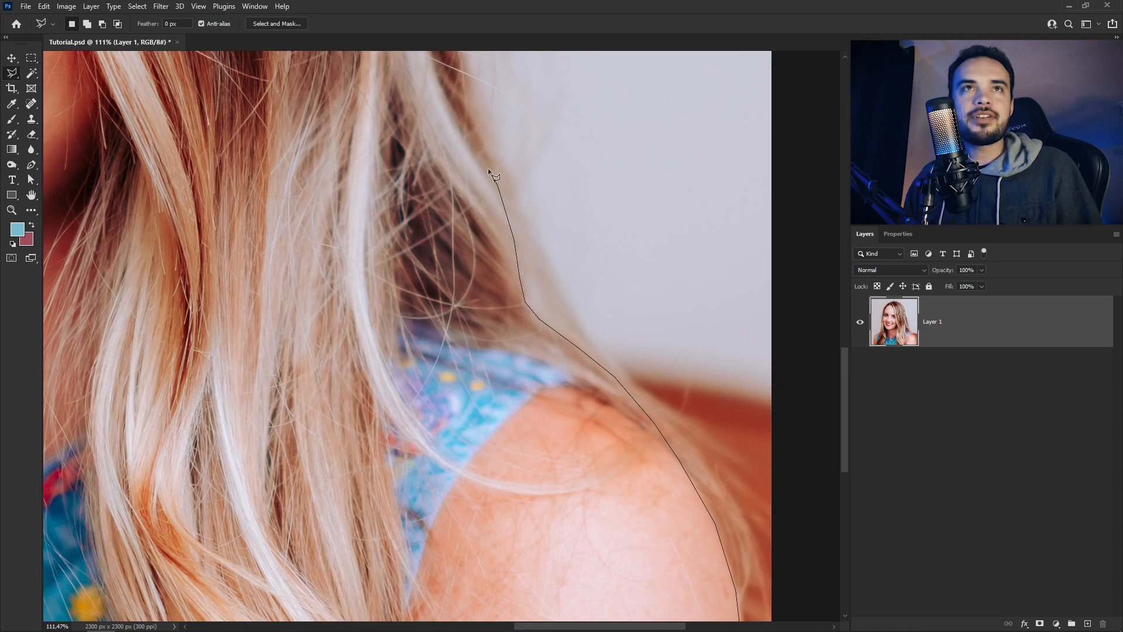
left_click_drag(476, 138, 509, 326)
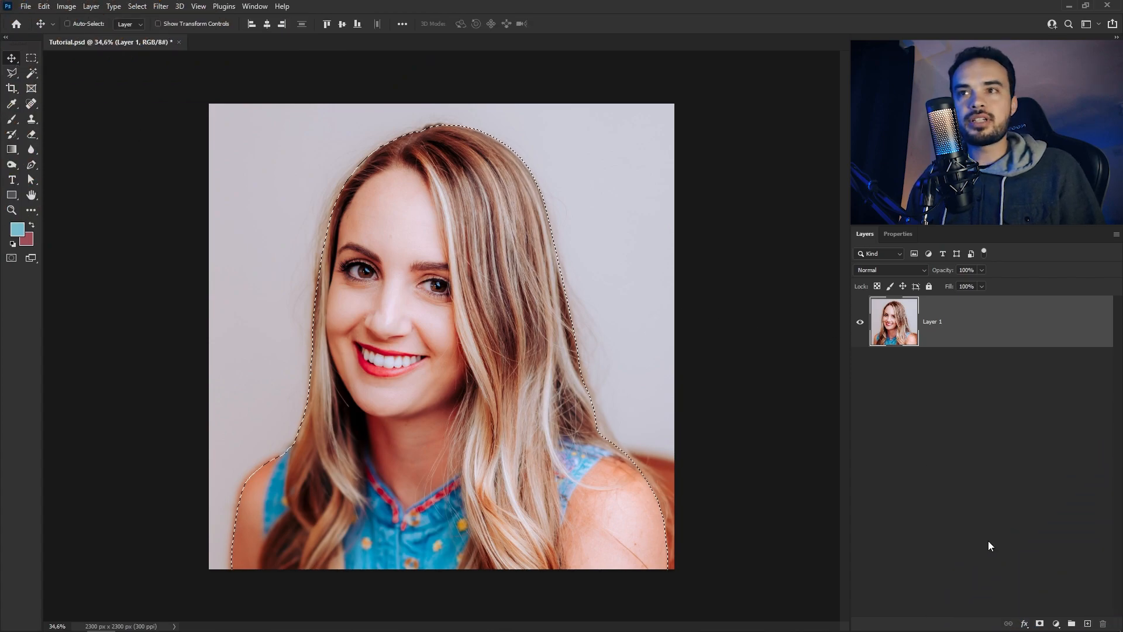
left_click(1039, 624)
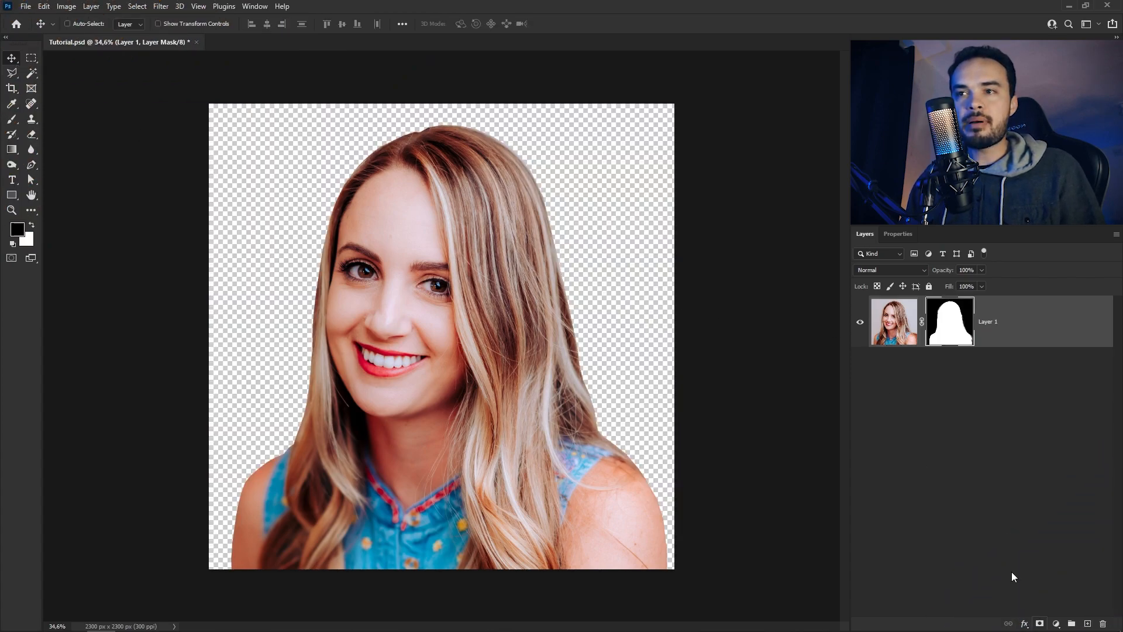
Create a white solid colour fill layer and place it beneath the masked portrait layer as the background
left_click(1057, 624)
left_click(1049, 415)
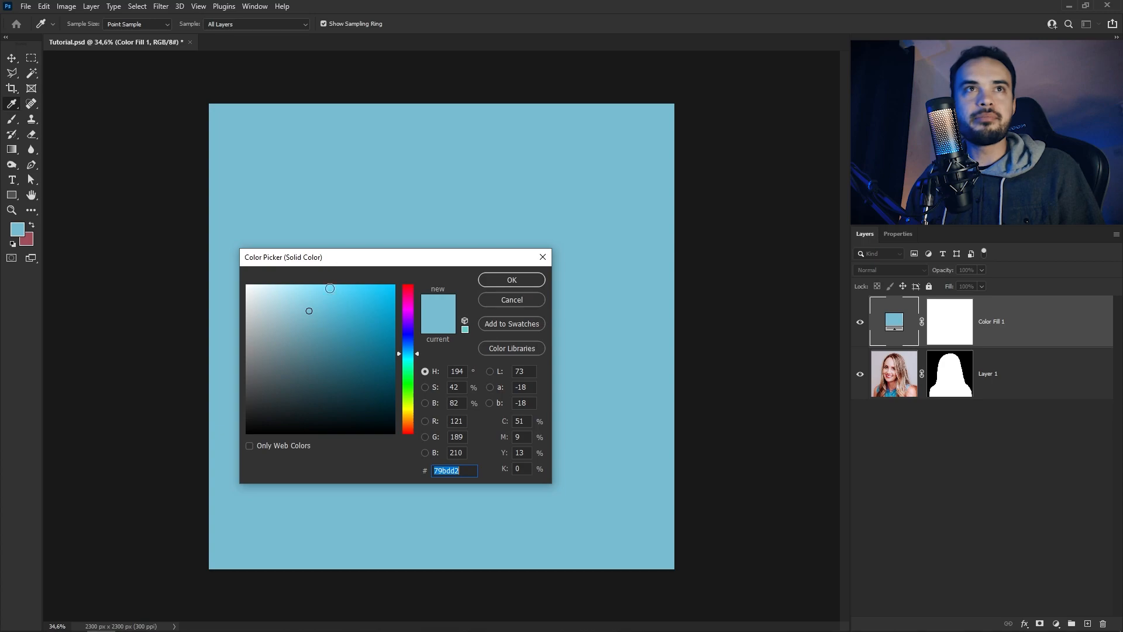
left_click_drag(335, 287, 215, 253)
left_click(512, 281)
left_click_drag(1054, 327, 1043, 410)
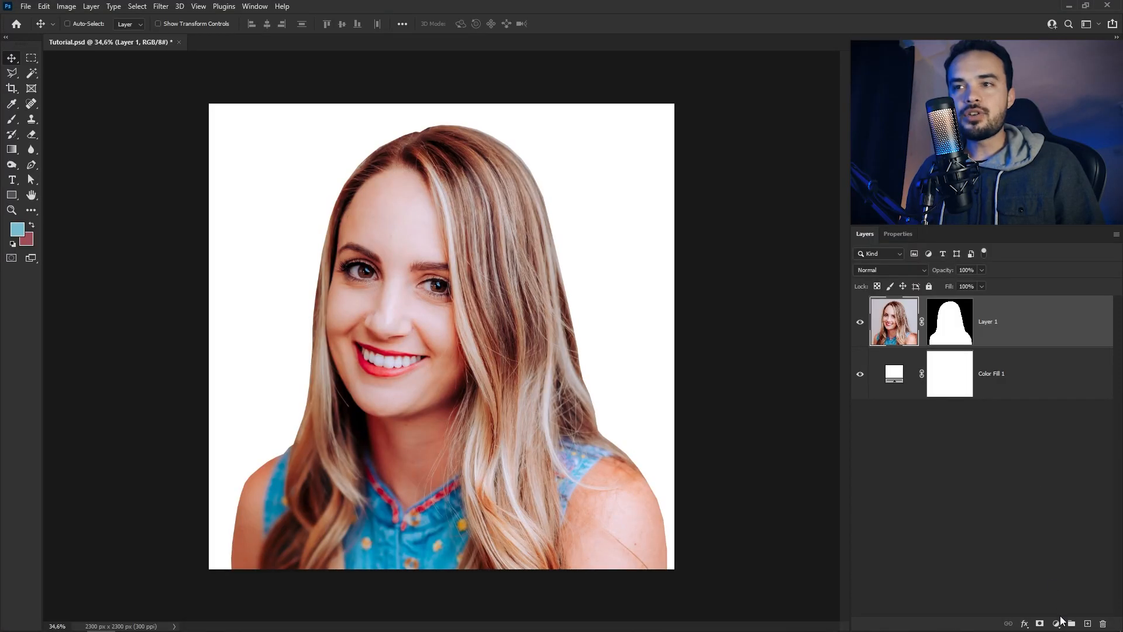
Add a Hue/Saturation adjustment layer above the portrait with the saturation set to -100
left_click(1058, 621)
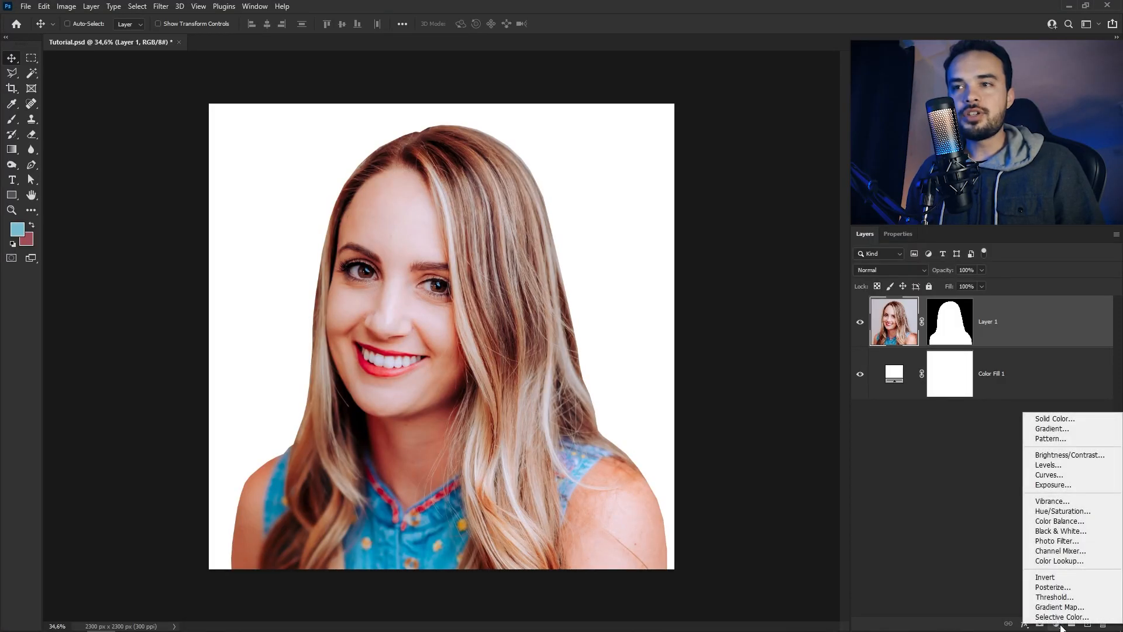
left_click(1076, 516)
left_click(980, 342)
left_click_drag(980, 341, 851, 338)
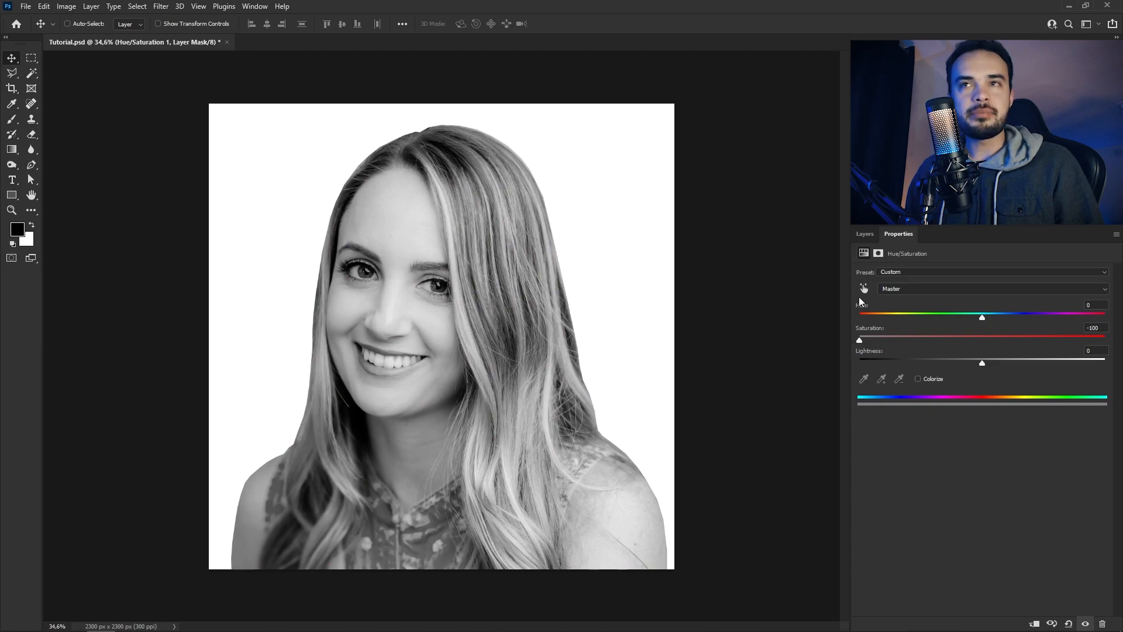
Add a solid colour fill layer of colour 427787 above the Hue/Saturation layer and set its blend mode to Hard Mix
left_click(864, 234)
left_click(1057, 622)
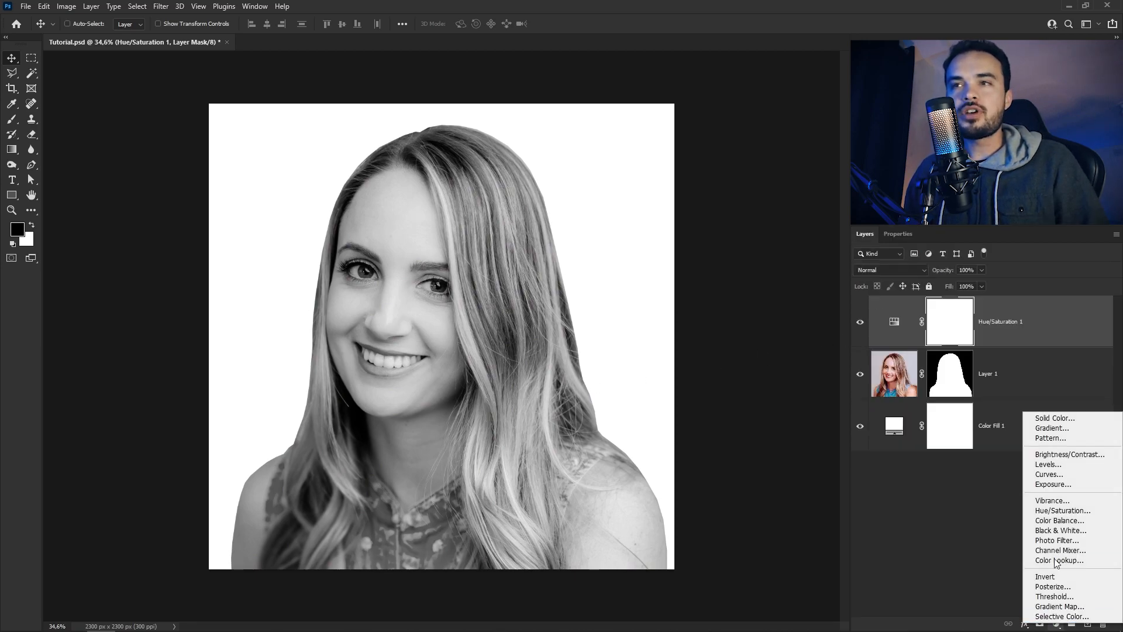
left_click(1064, 418)
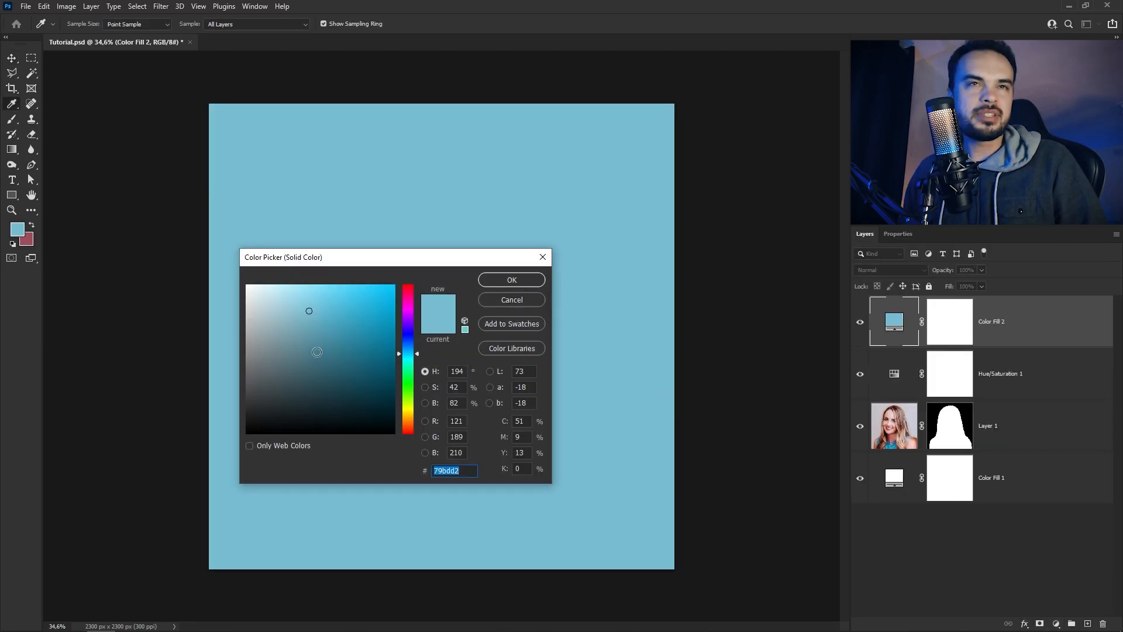
left_click(315, 361)
left_click(324, 354)
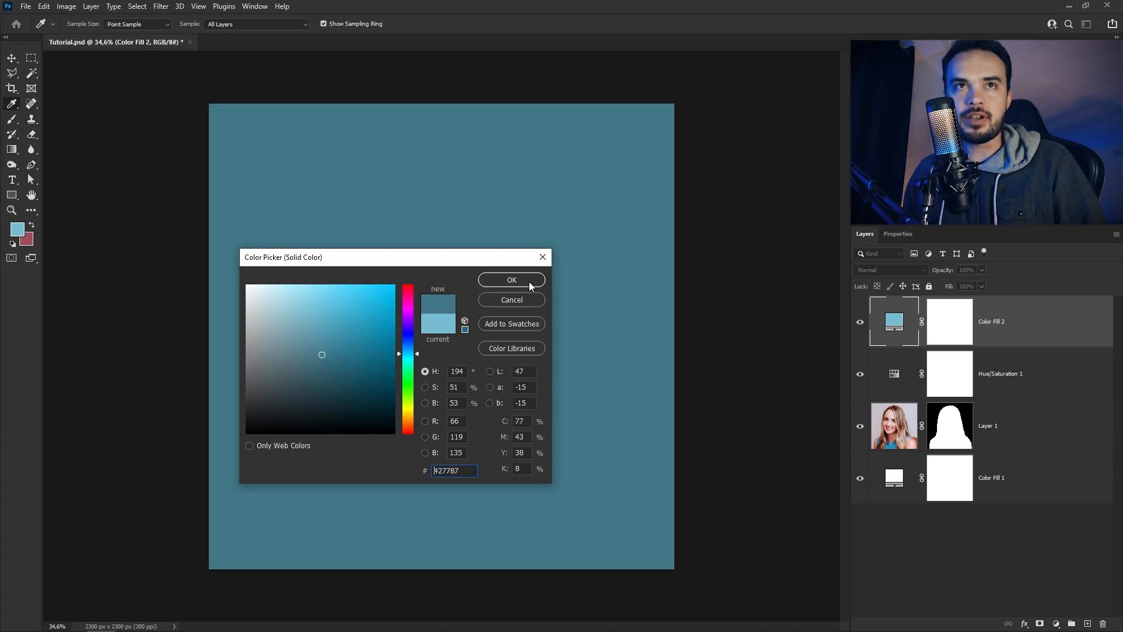
left_click(528, 282)
left_click(895, 271)
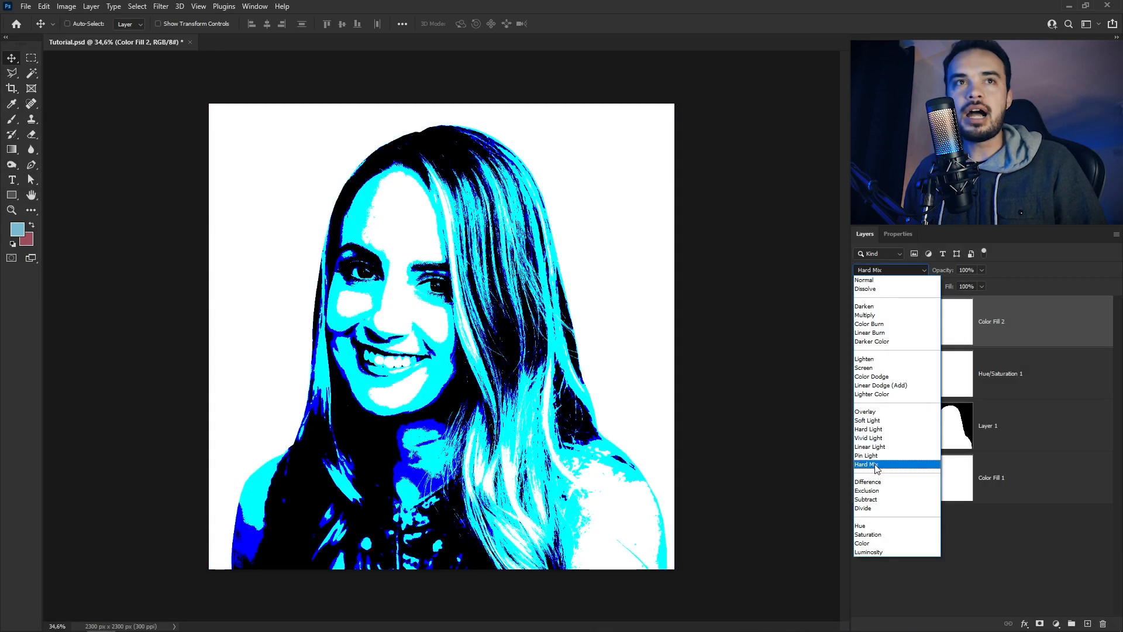
left_click(875, 465)
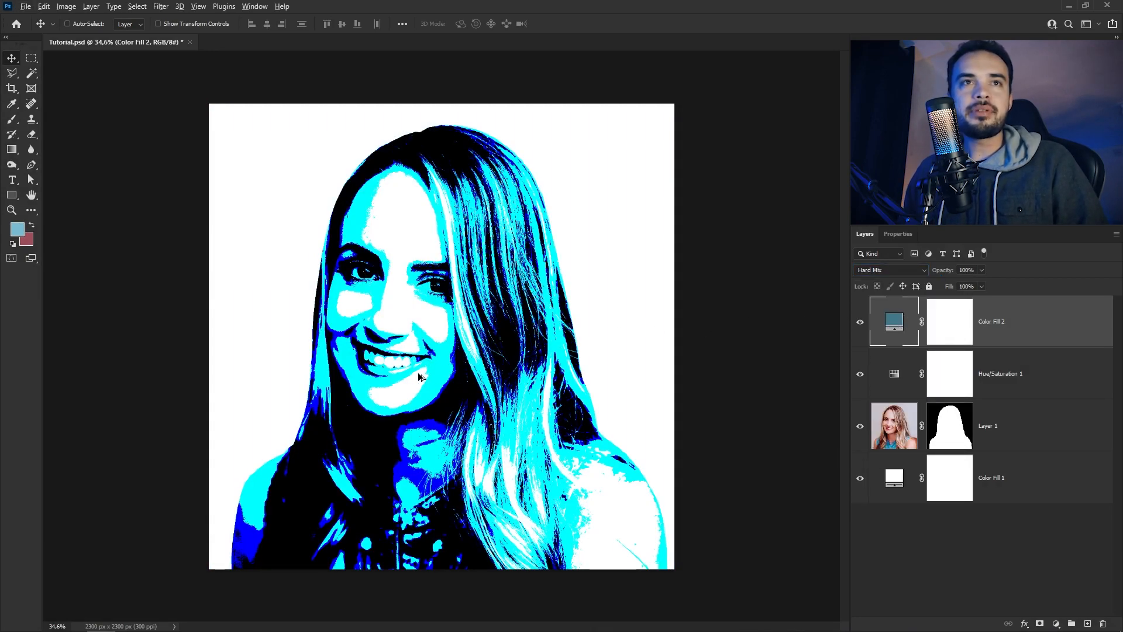
Fine-tune the colour of the Hard Mix fill layer to balance the posterized shadows and highlights on the face
scroll(443, 378, "up", 2)
scroll(442, 377, "up", 3)
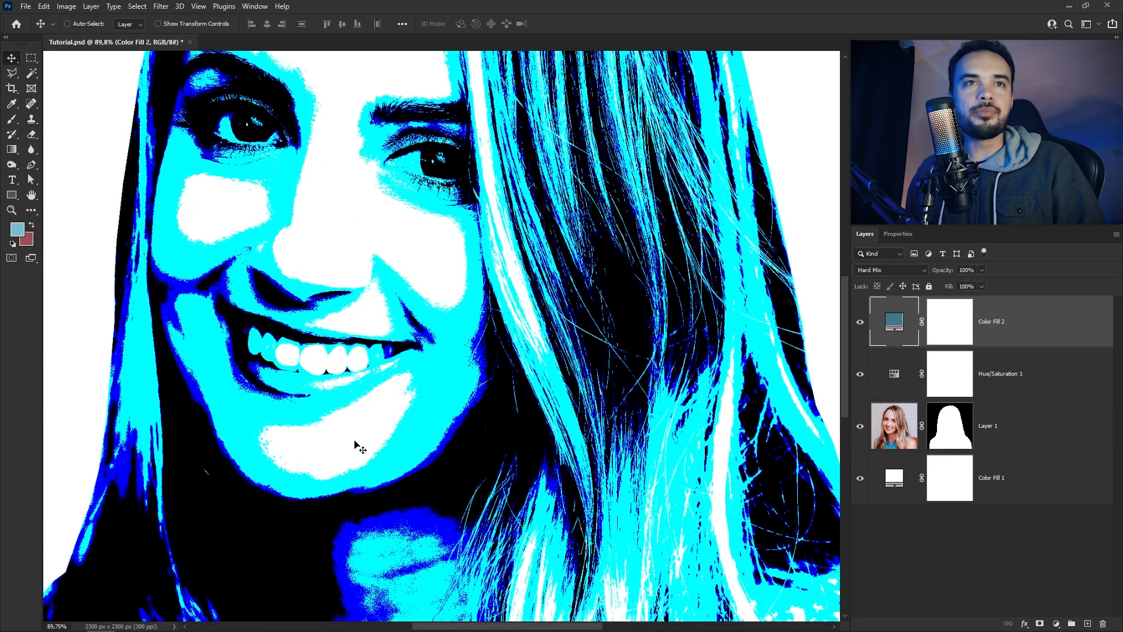
double_click(895, 321)
left_click_drag(532, 285, 722, 300)
left_click(652, 392)
mouse_move(653, 392)
left_mouse_down()
mouse_move(600, 394)
mouse_move(646, 399)
mouse_move(591, 351)
mouse_move(573, 401)
mouse_move(614, 374)
mouse_move(567, 373)
mouse_move(610, 388)
left_mouse_up()
mouse_move(696, 389)
left_mouse_down()
mouse_move(693, 319)
mouse_move(691, 404)
mouse_move(687, 376)
mouse_move(687, 385)
left_mouse_up()
mouse_move(606, 373)
left_mouse_down()
mouse_move(591, 376)
mouse_move(597, 385)
left_mouse_up()
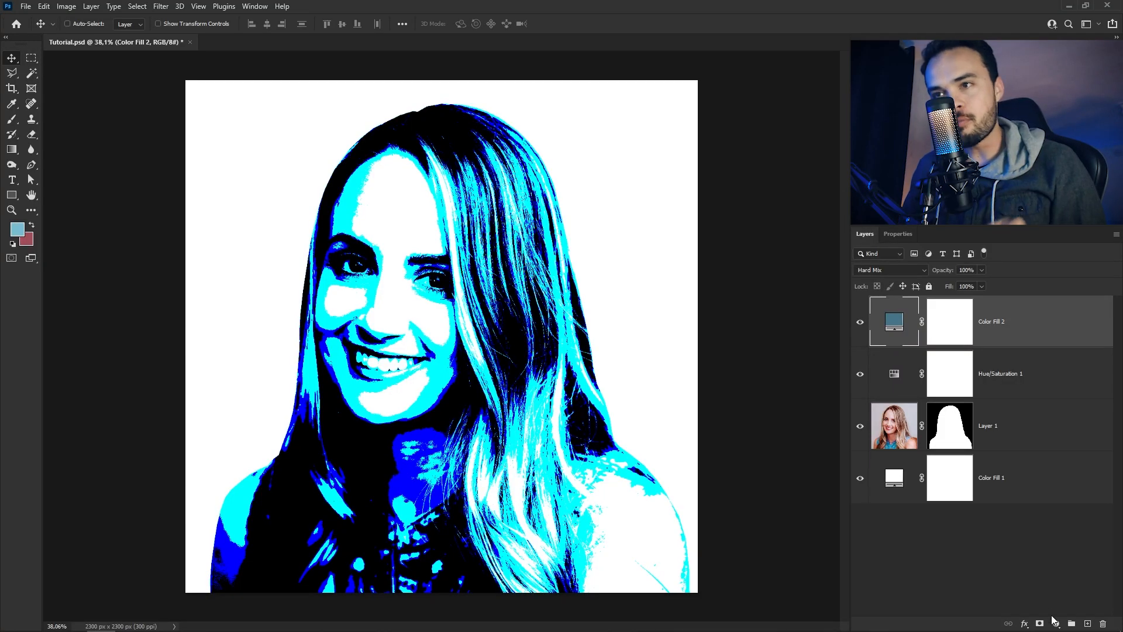
Add a Black & White adjustment layer on top with Blues set to 40 and Magentas set to 60
left_click(1055, 623)
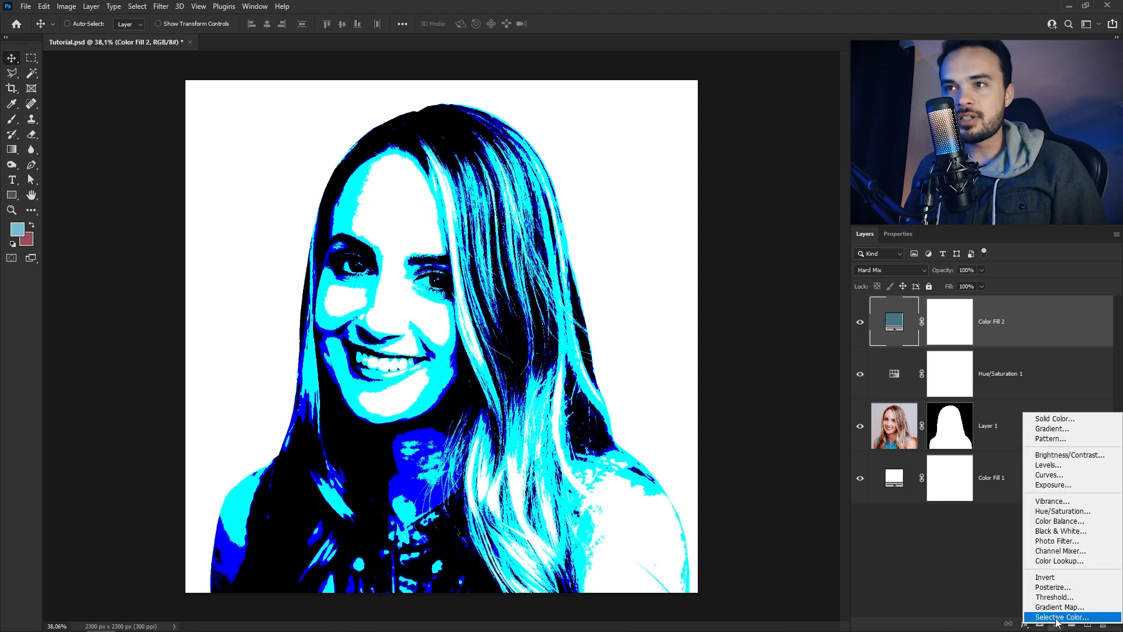
left_click(1060, 530)
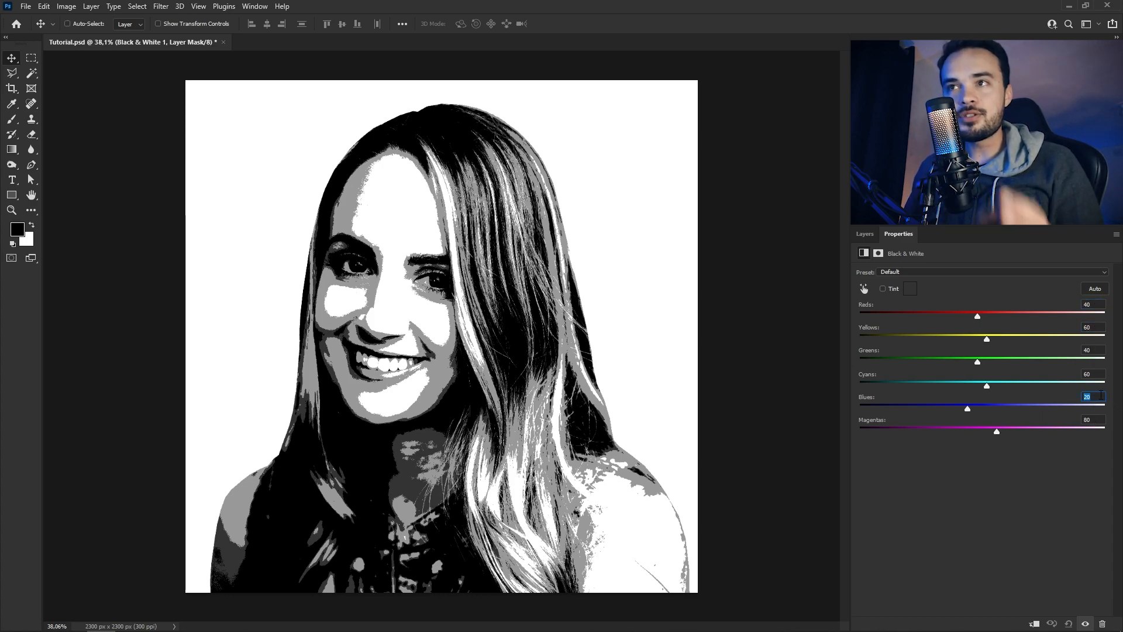
type("40")
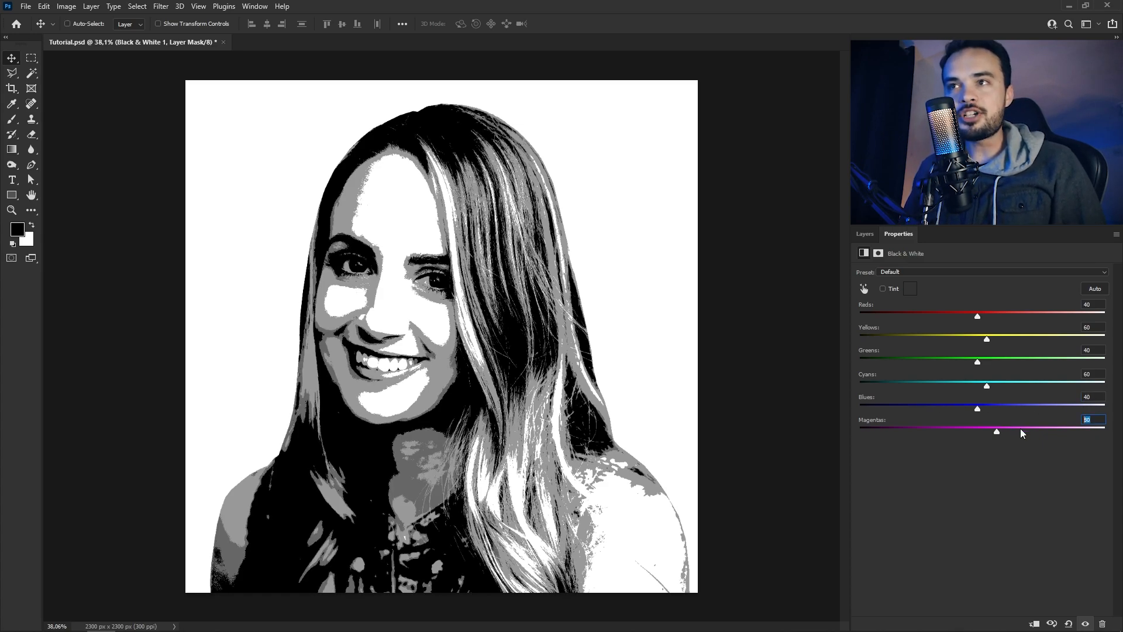
type("60")
key("Return")
scroll(426, 394, "up", 5)
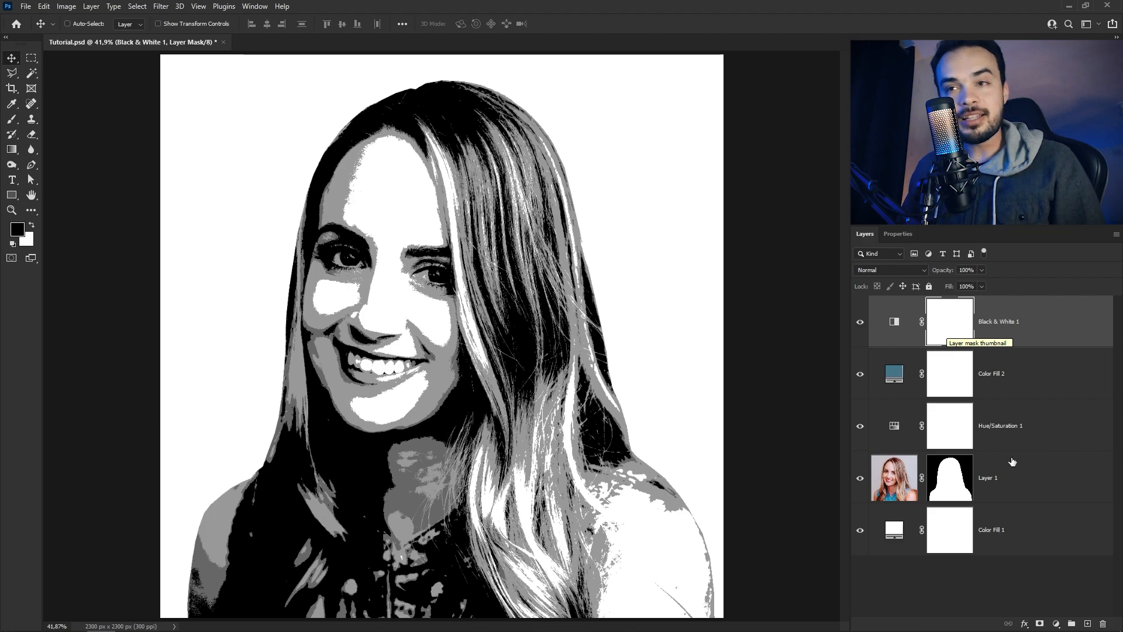
Add a Gradient Map adjustment layer on top and apply the Red_01 preset from the Reds group
left_click(1056, 624)
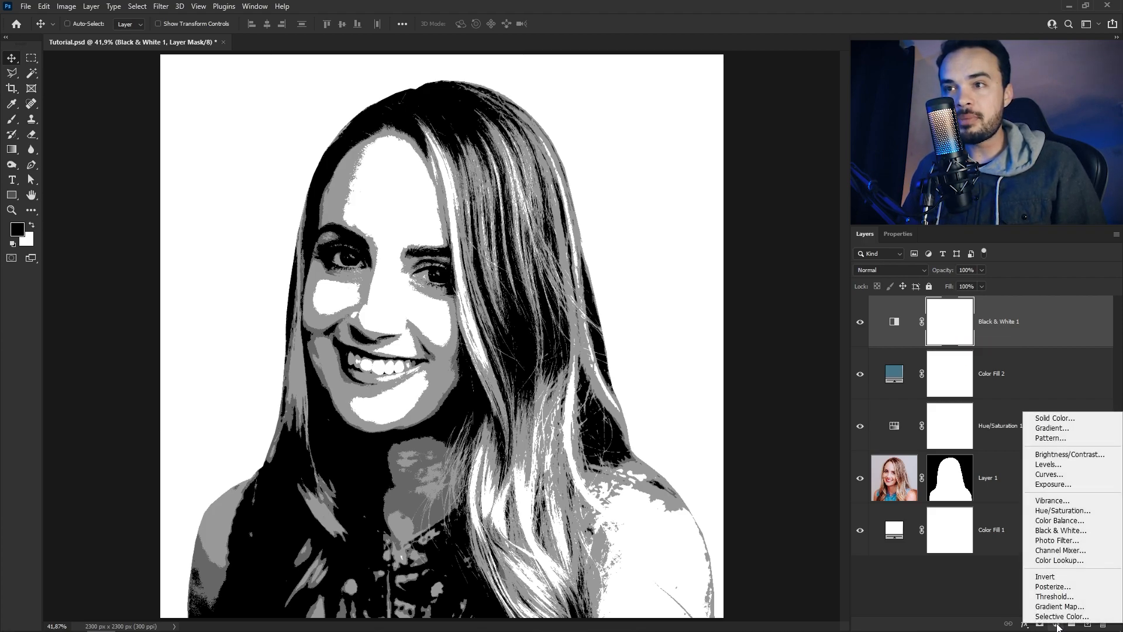
left_click(1060, 606)
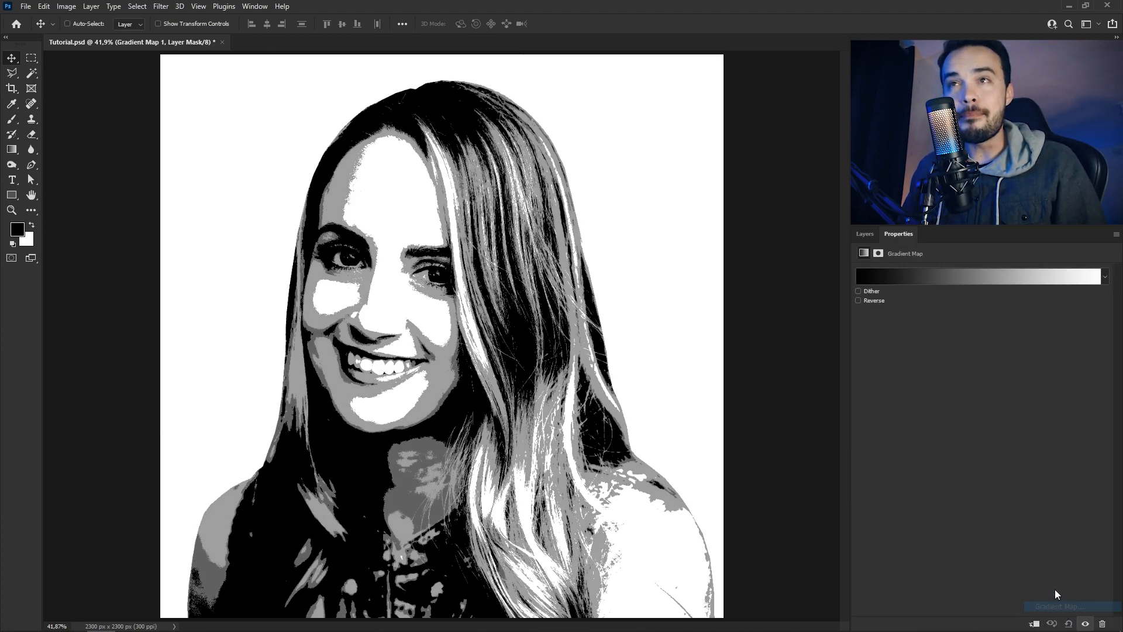
left_click(984, 283)
left_click_drag(676, 115, 706, 161)
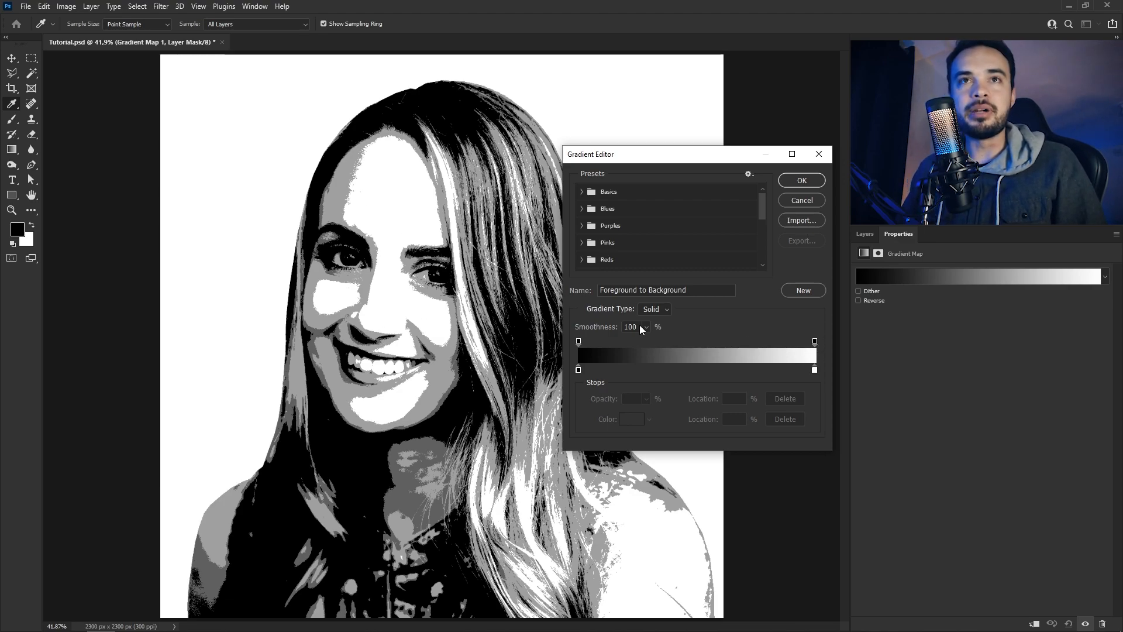
scroll(585, 203, "down", 1)
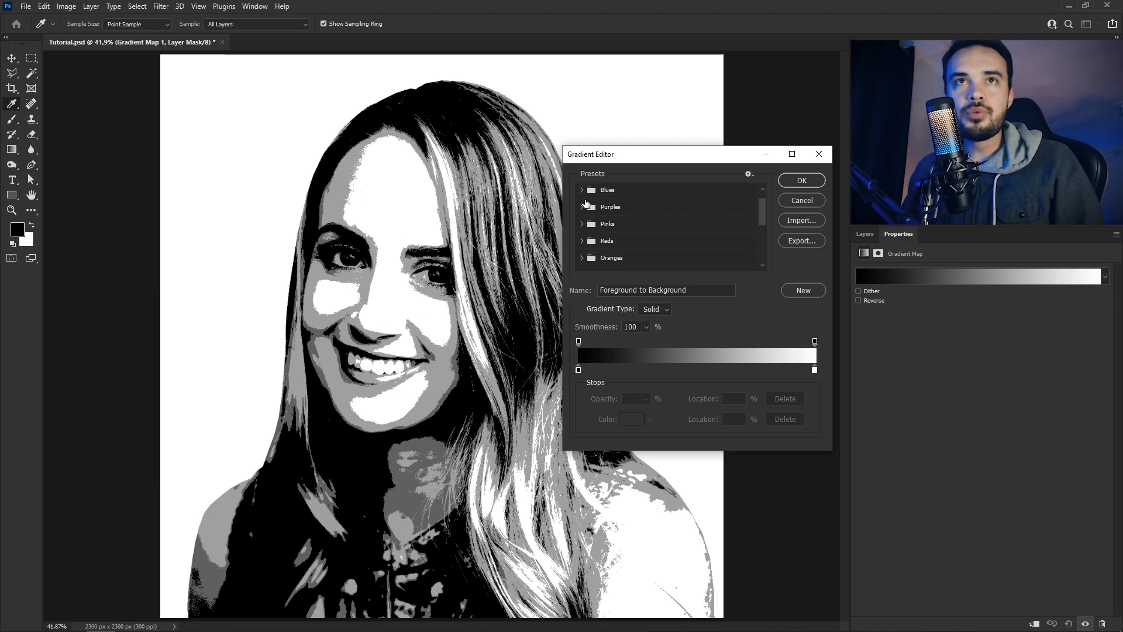
left_click(582, 241)
left_click(596, 258)
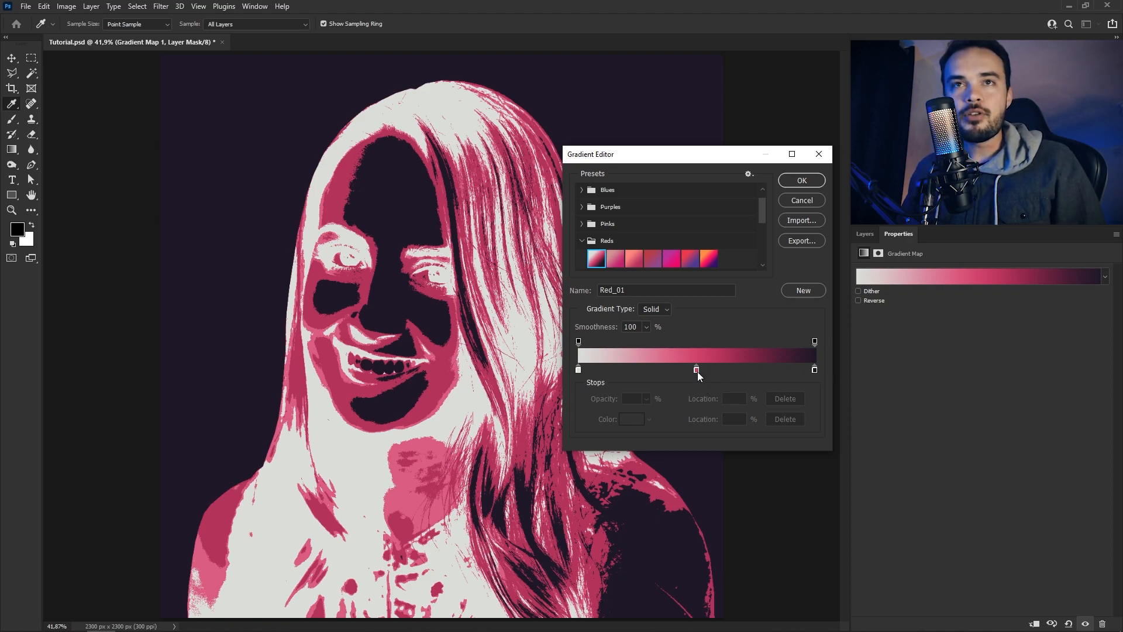
Add a light blue colour stop at 40% in the gradient and set the pink stop's location to 60%
left_click(663, 369)
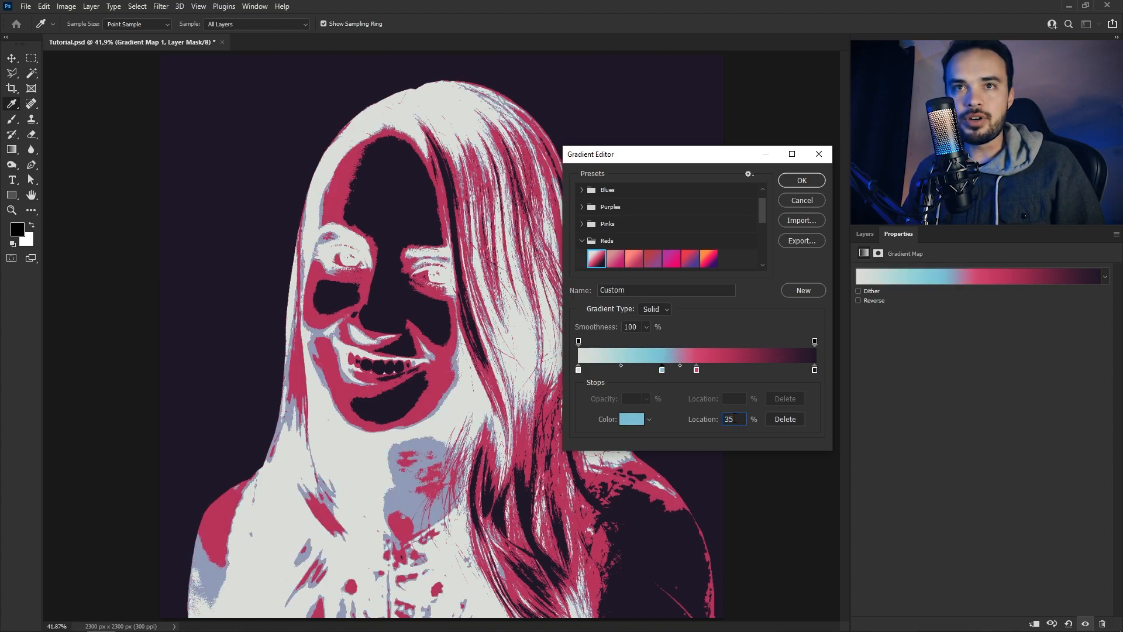
type("40")
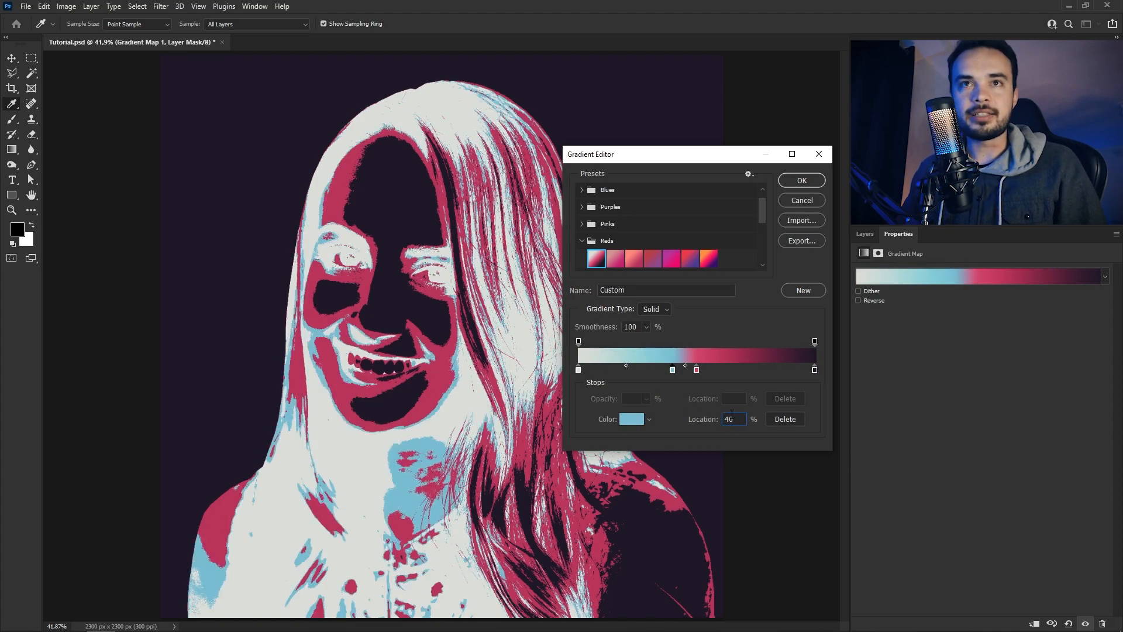
left_click_drag(699, 374, 708, 374)
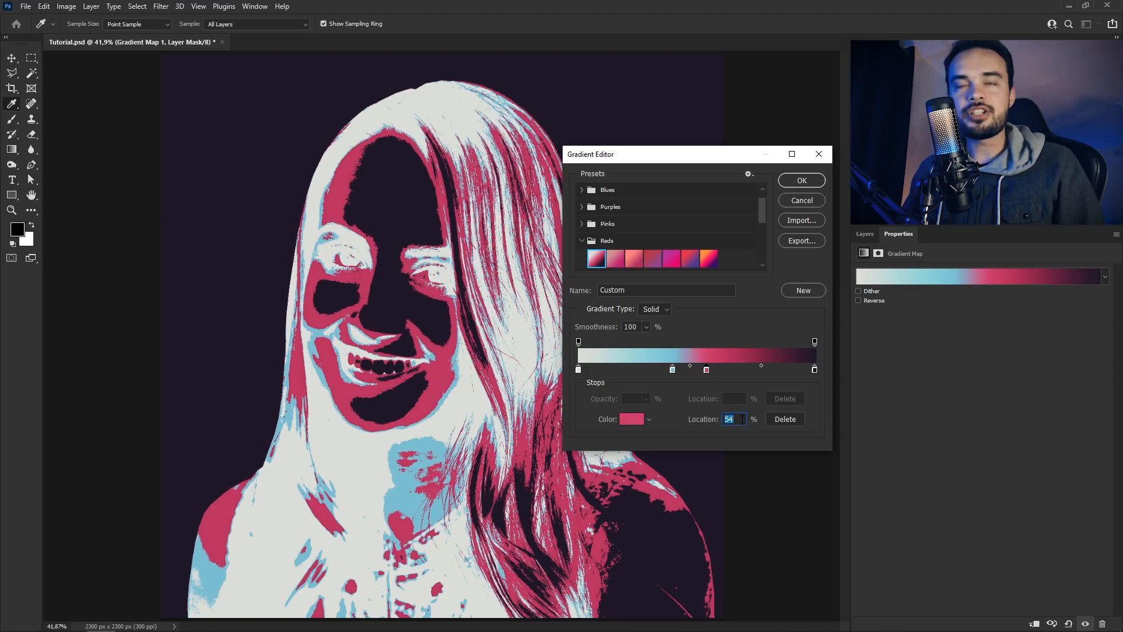
type("60")
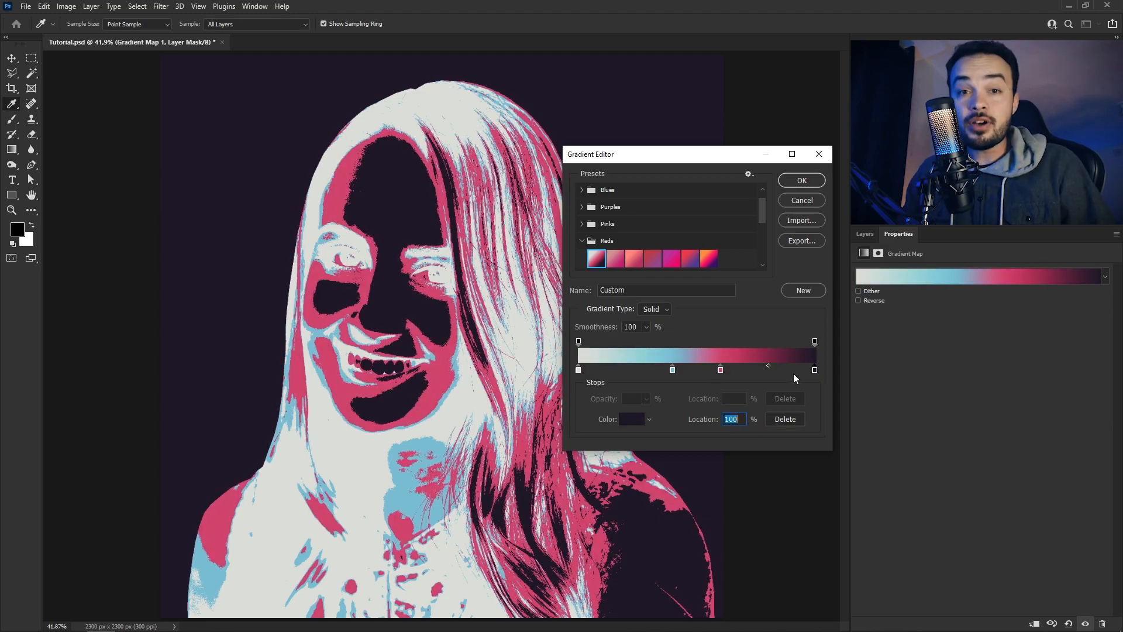
Change the gradient's 100% colour stop to white (ffffff) and its 0% stop to dark blue (072269)
left_click(815, 370)
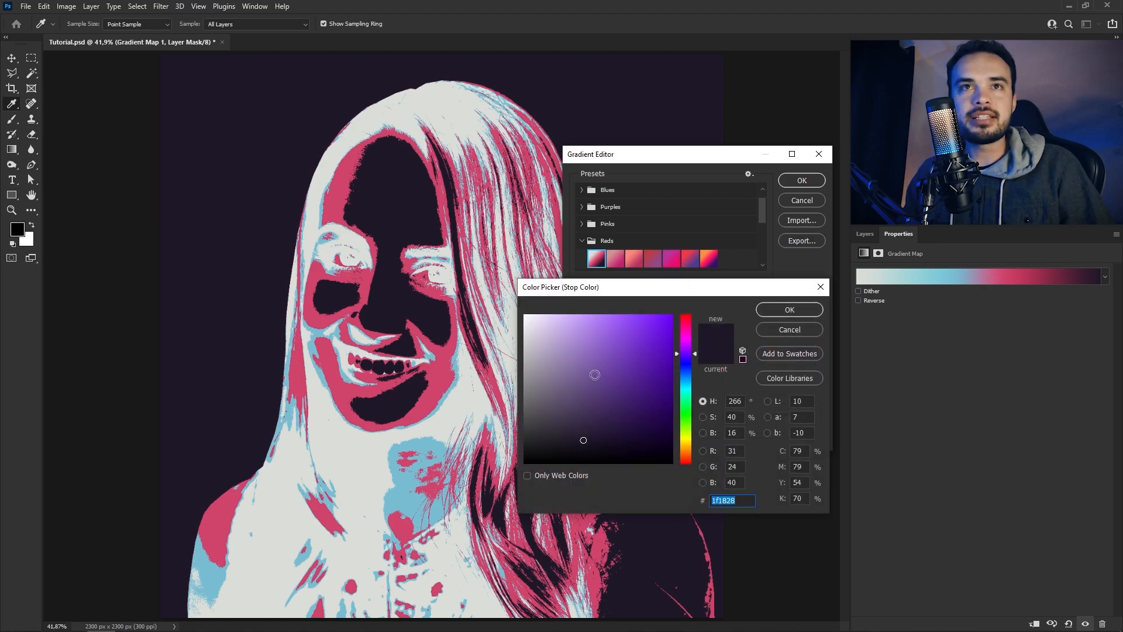
type("ffffff")
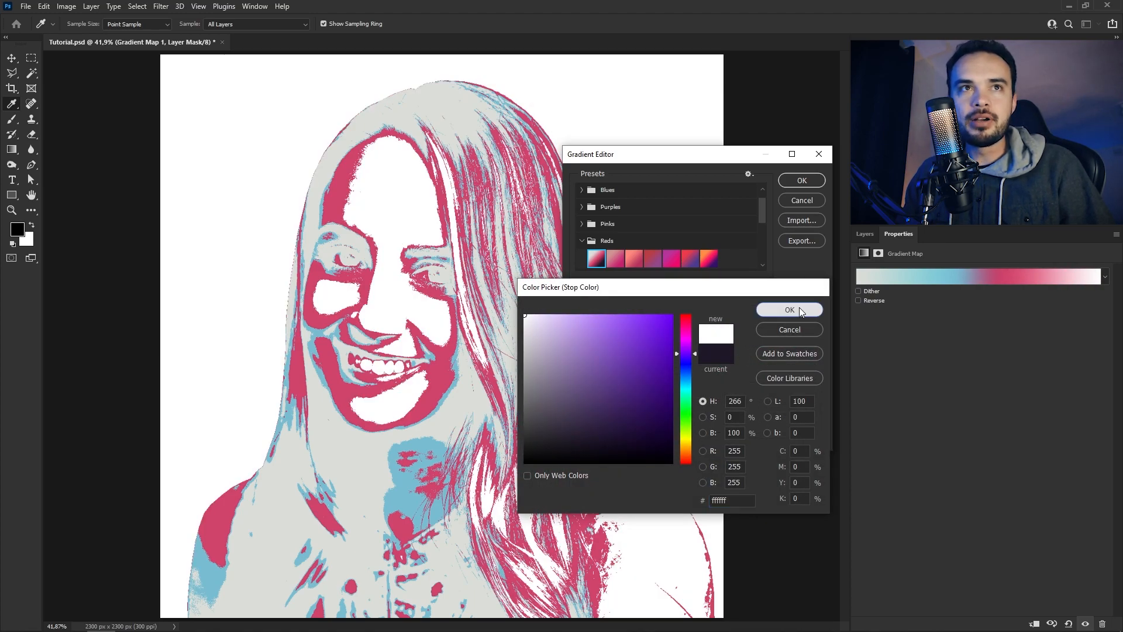
left_click(799, 307)
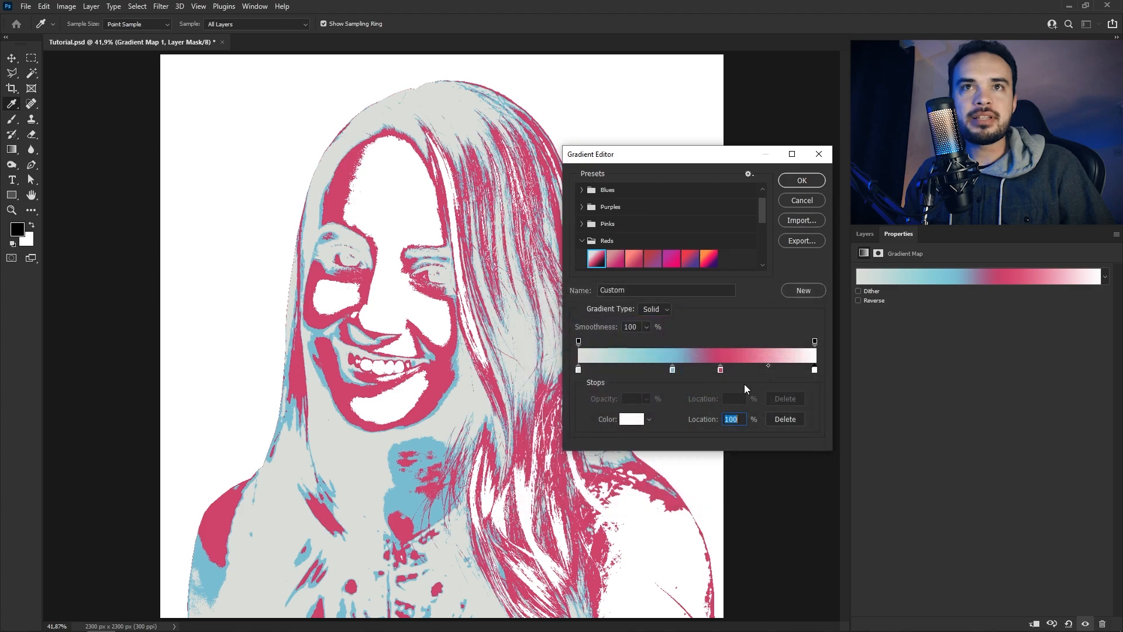
double_click(578, 370)
mouse_move(685, 438)
left_mouse_down()
mouse_move(685, 371)
mouse_move(663, 402)
left_mouse_up()
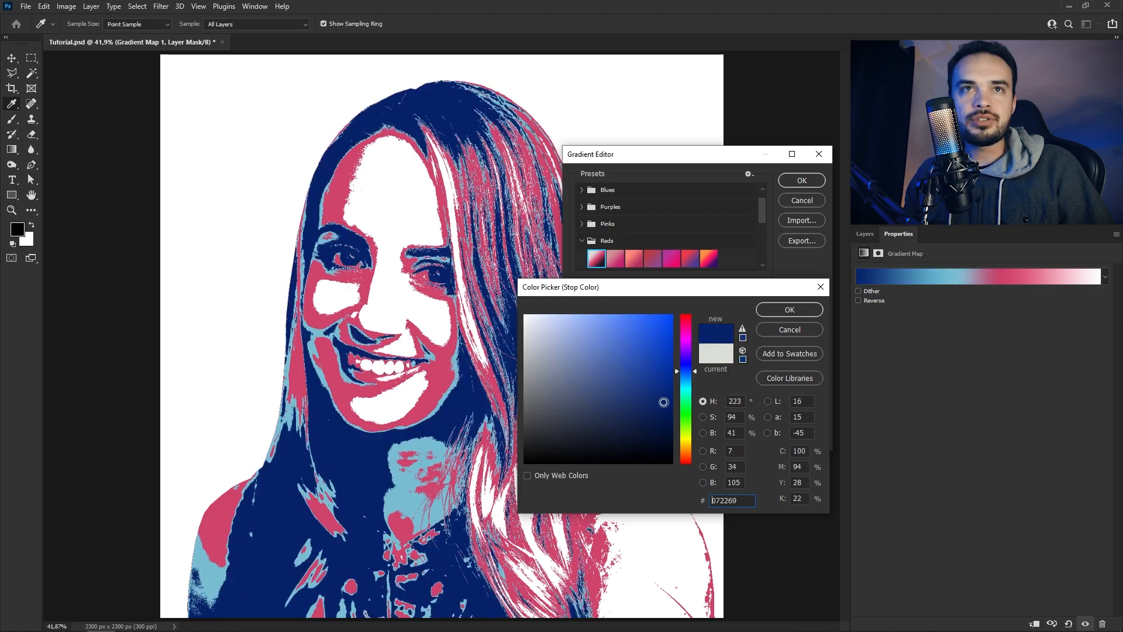
left_click(792, 310)
Recolour the gradient's 40% stop to dark teal and its 60% stop to light blue, and apply the gradient
double_click(673, 370)
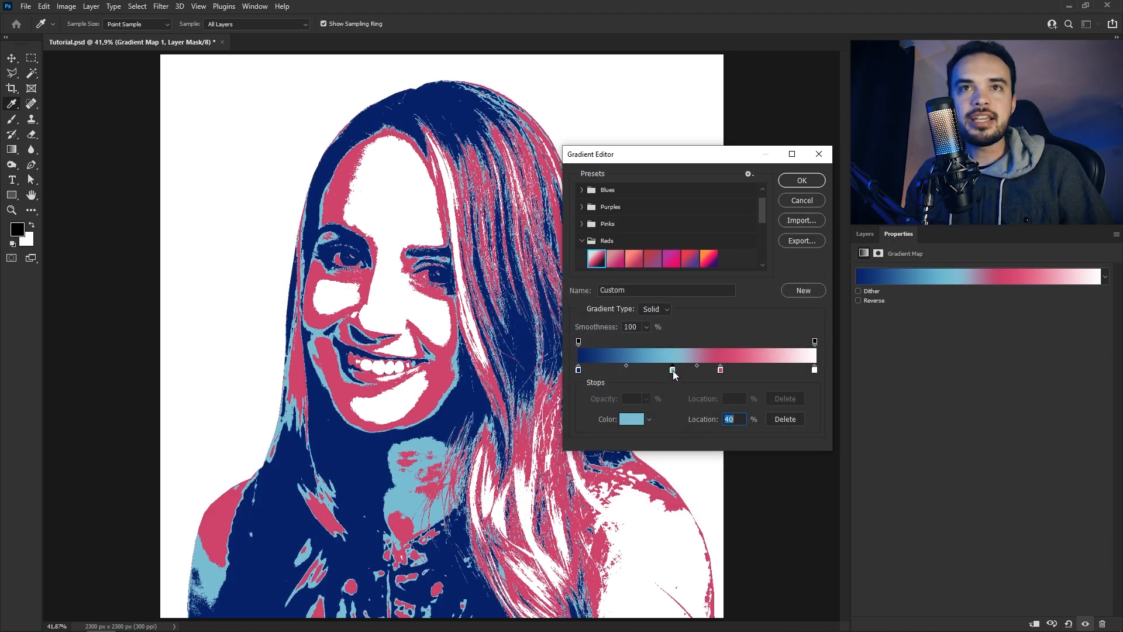
mouse_move(639, 405)
left_mouse_down()
mouse_move(617, 379)
mouse_move(636, 402)
mouse_move(623, 389)
left_mouse_up()
left_click(797, 319)
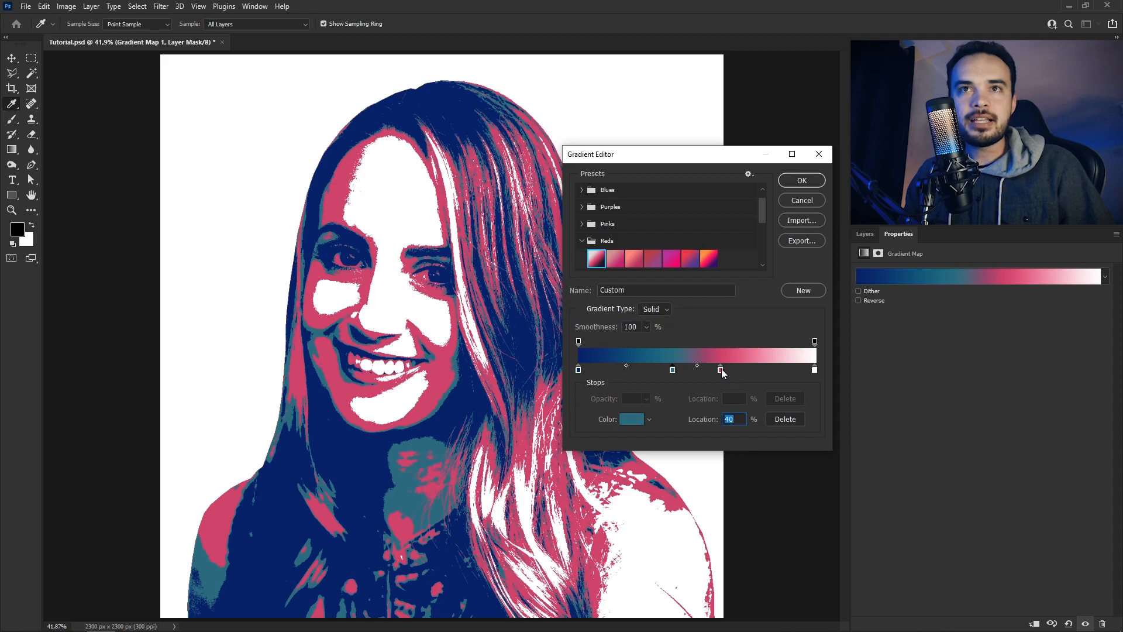
double_click(723, 371)
type("6992bd")
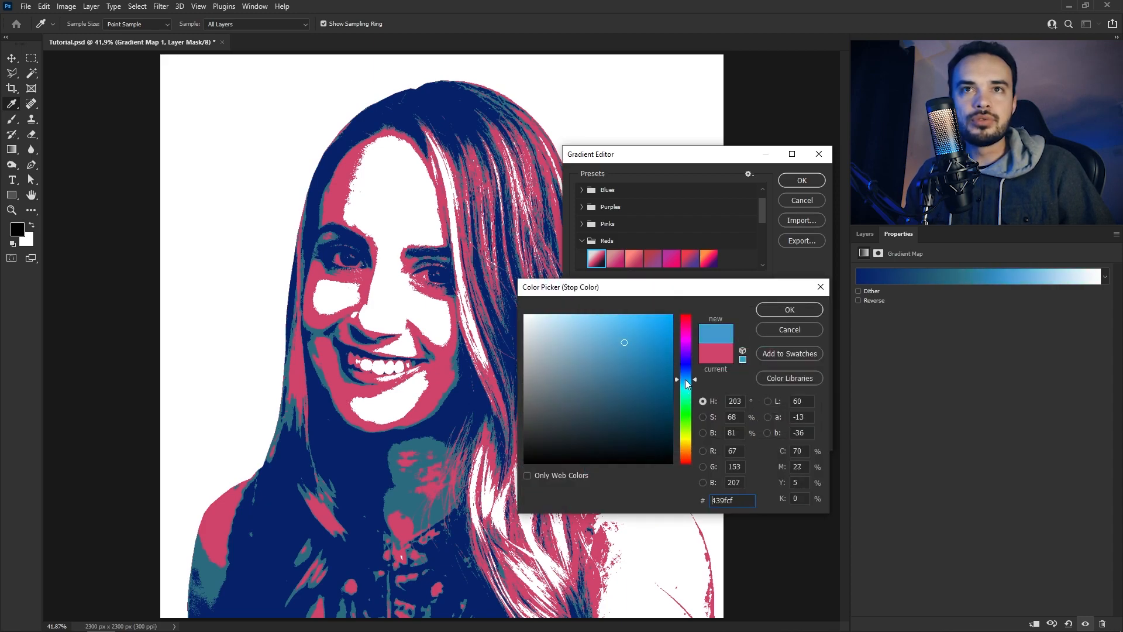
key("Return")
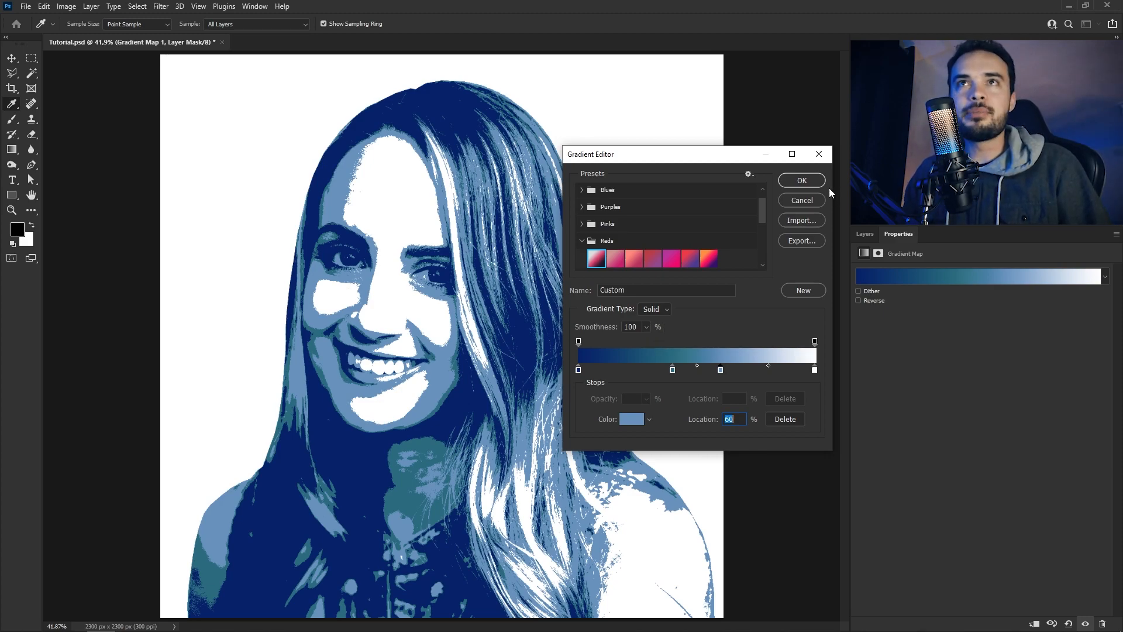
left_click(802, 179)
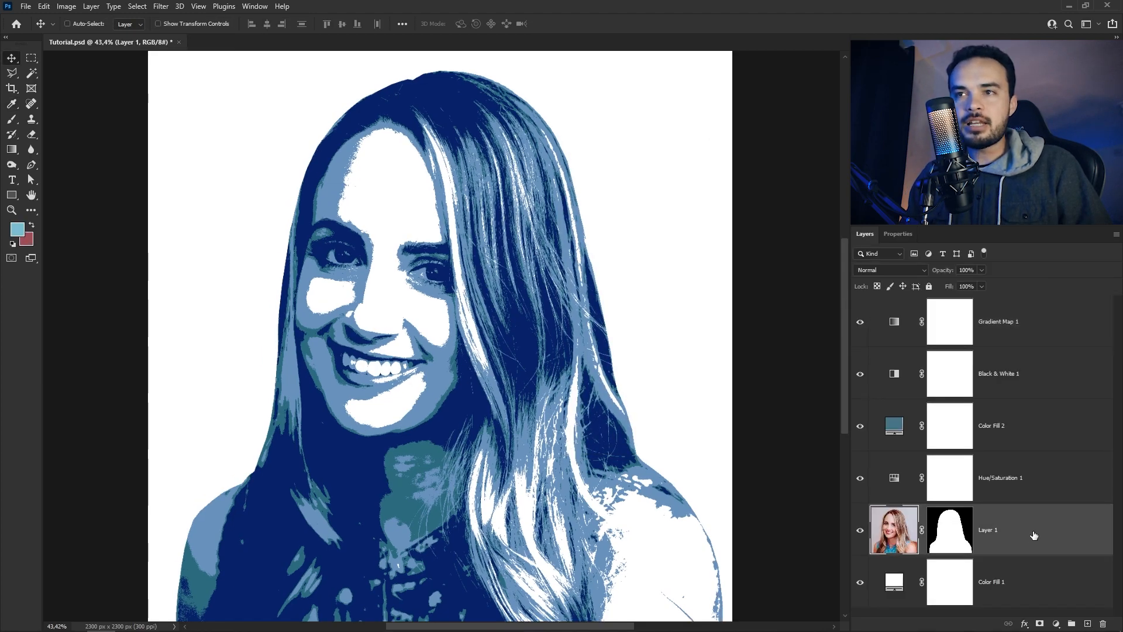
Convert the portrait layer to a smart object and apply an Oil Paint filter with Stylization 2.1 and Cleanliness 2.0
right_click(1033, 534)
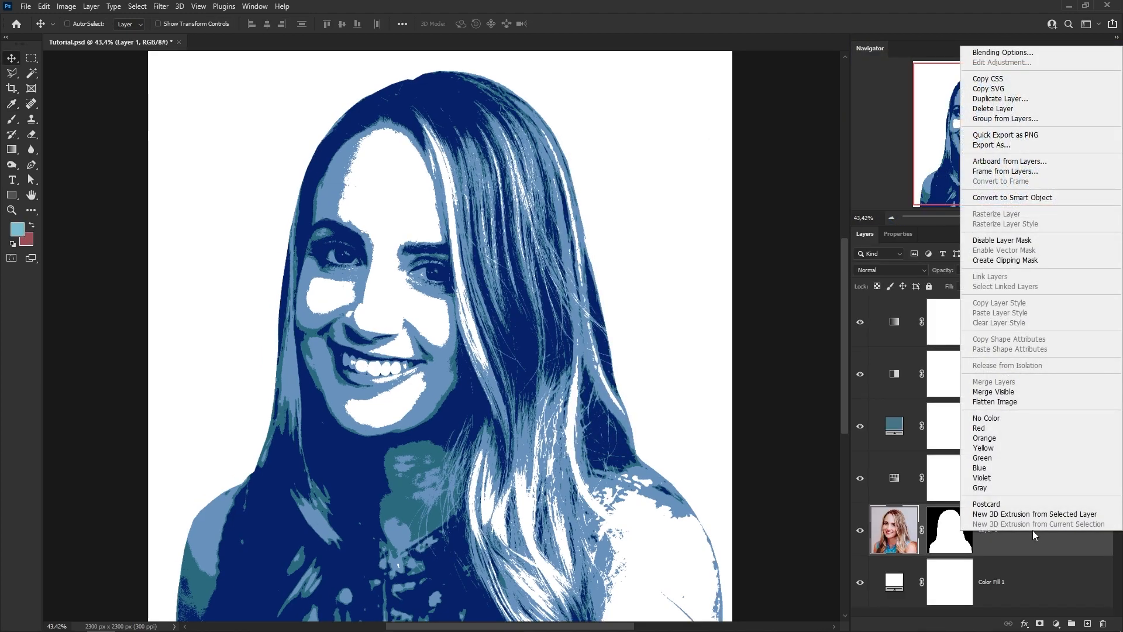
left_click(1029, 198)
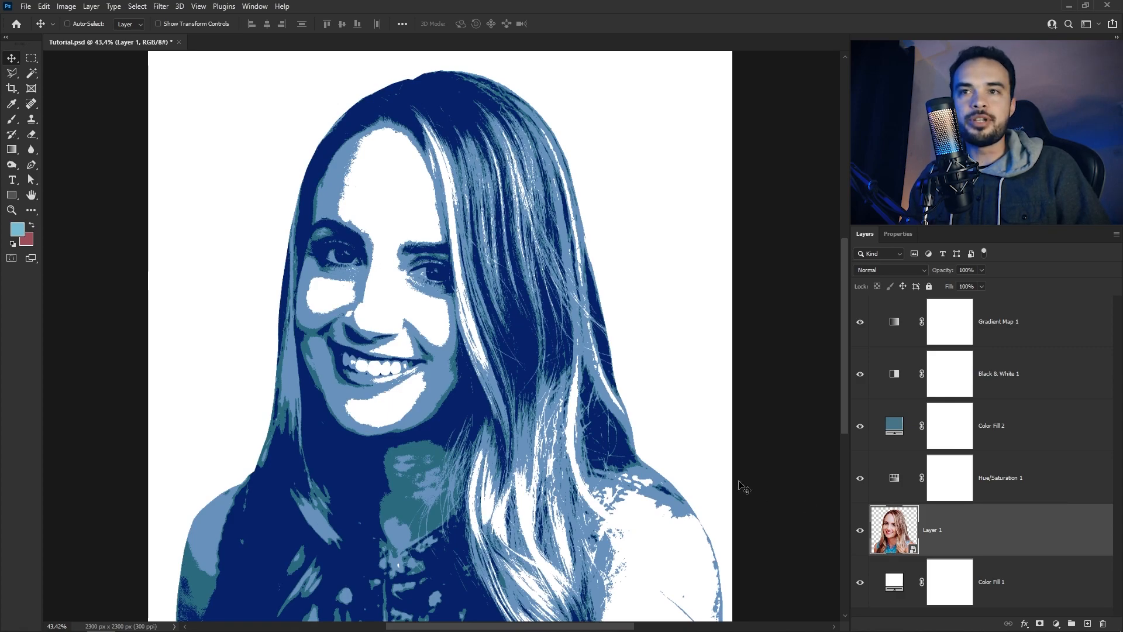
left_click(156, 7)
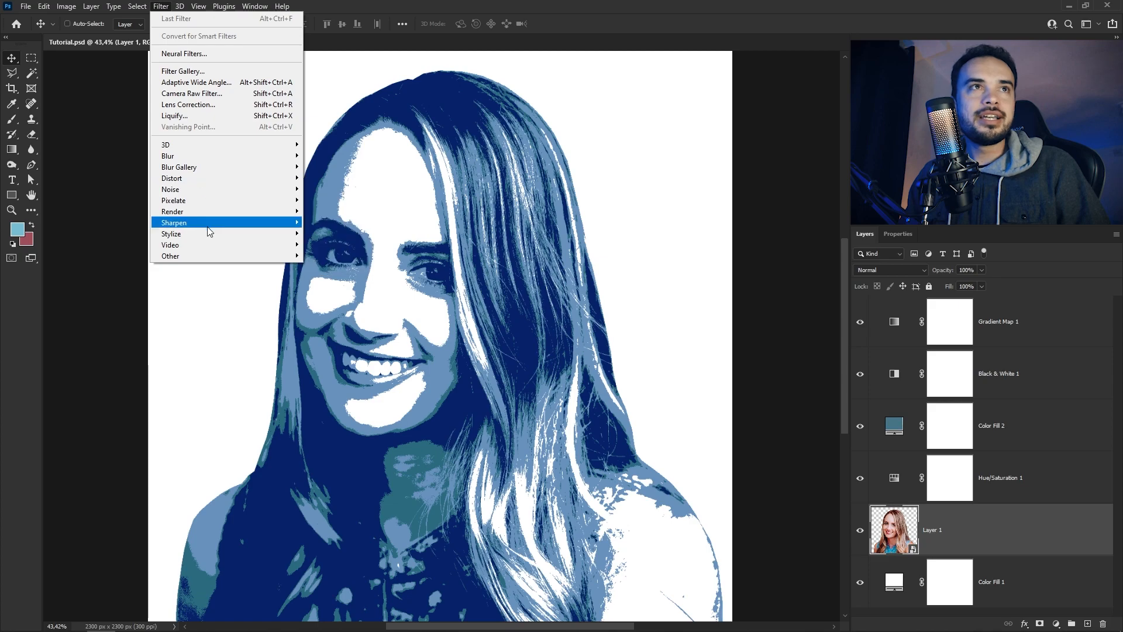
mouse_move(210, 233)
left_click(336, 280)
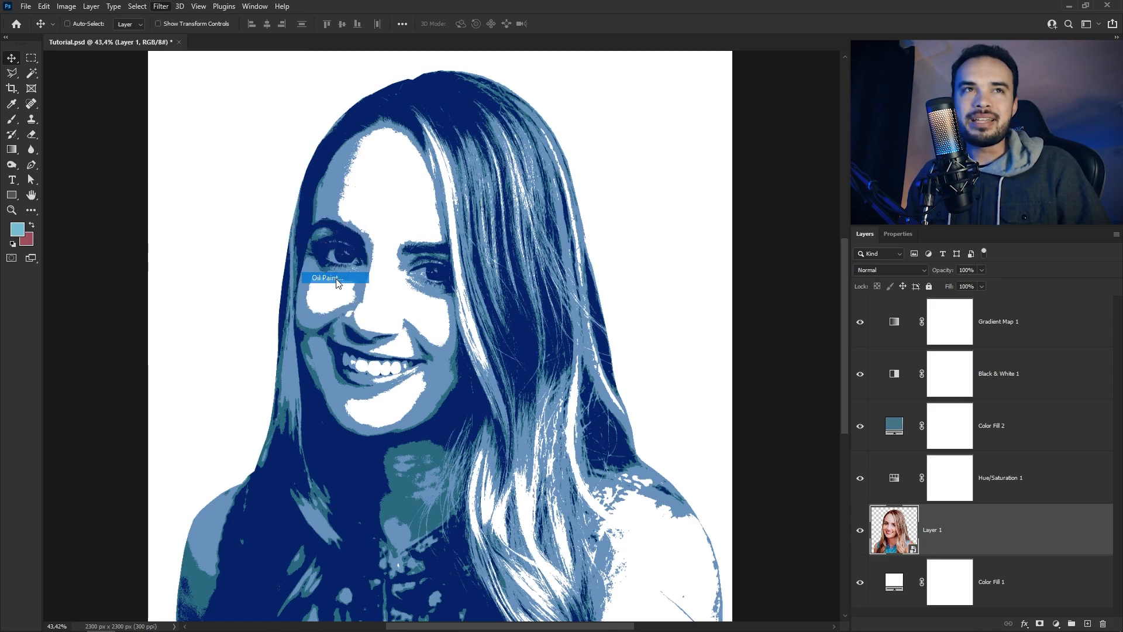
mouse_move(722, 110)
left_mouse_down()
mouse_move(712, 107)
mouse_move(720, 113)
left_mouse_up()
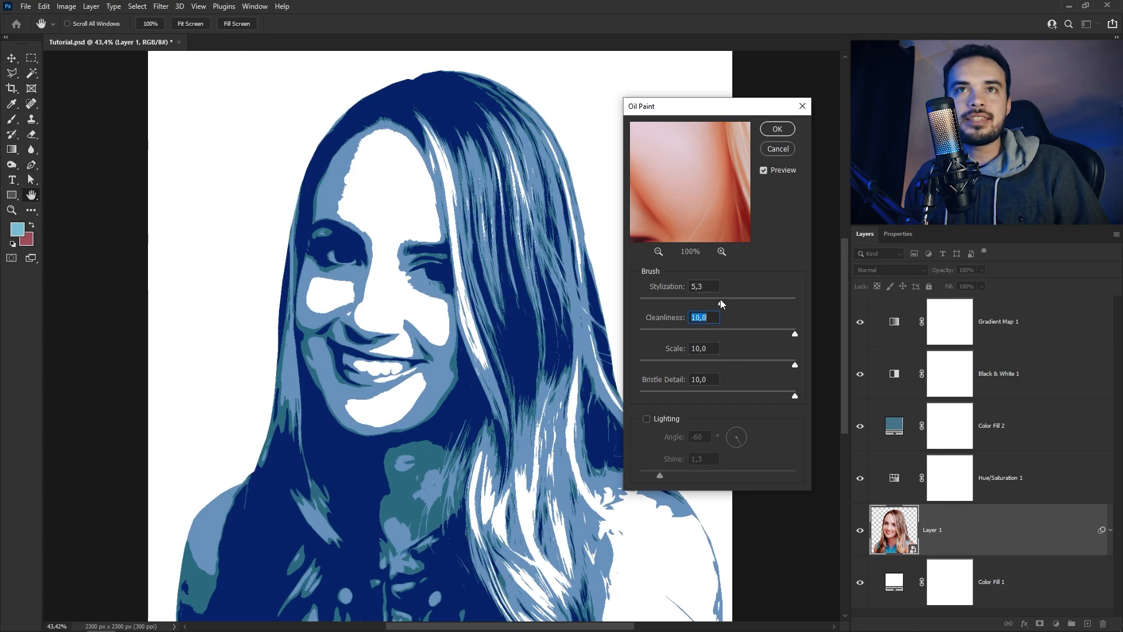
left_click_drag(721, 300, 714, 298)
left_click_drag(793, 332, 715, 333)
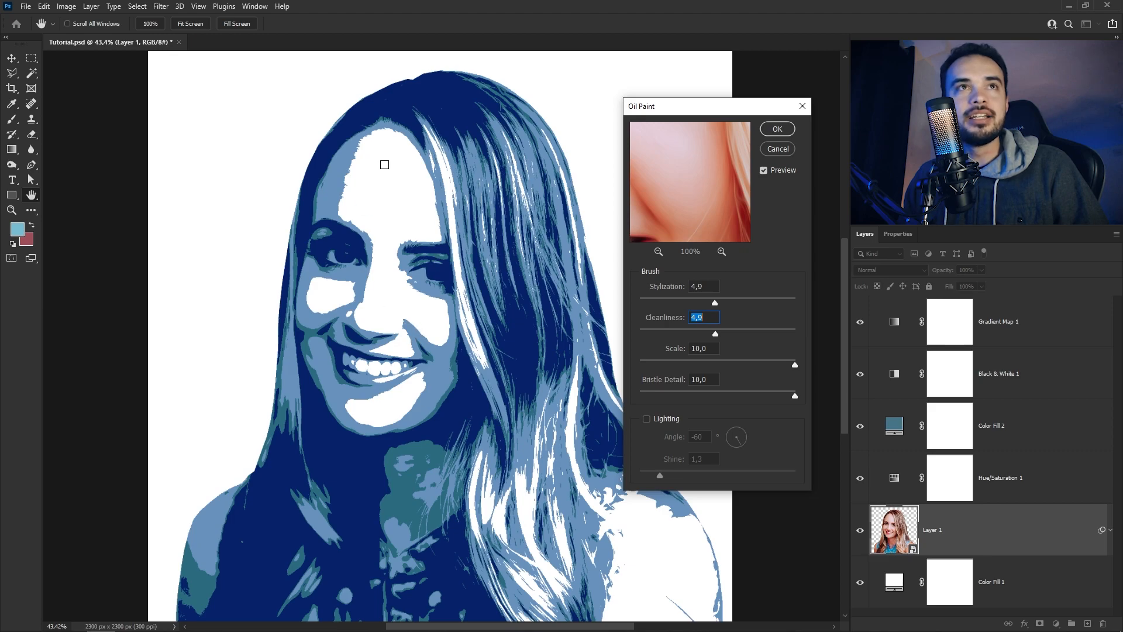
left_click_drag(715, 302, 718, 303)
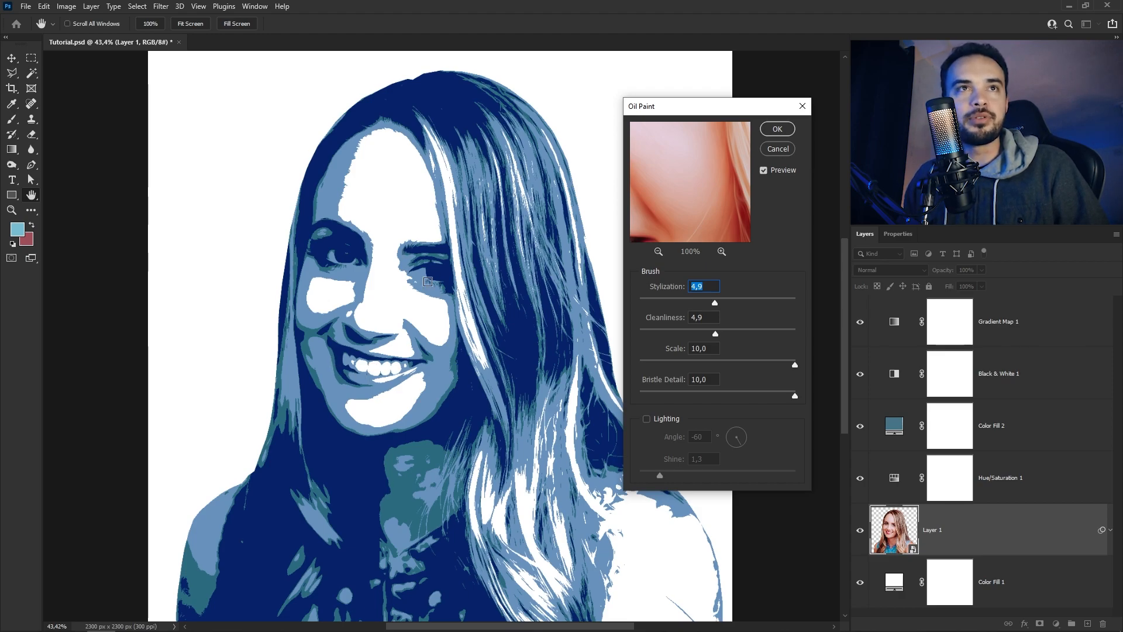
left_click_drag(714, 302, 672, 333)
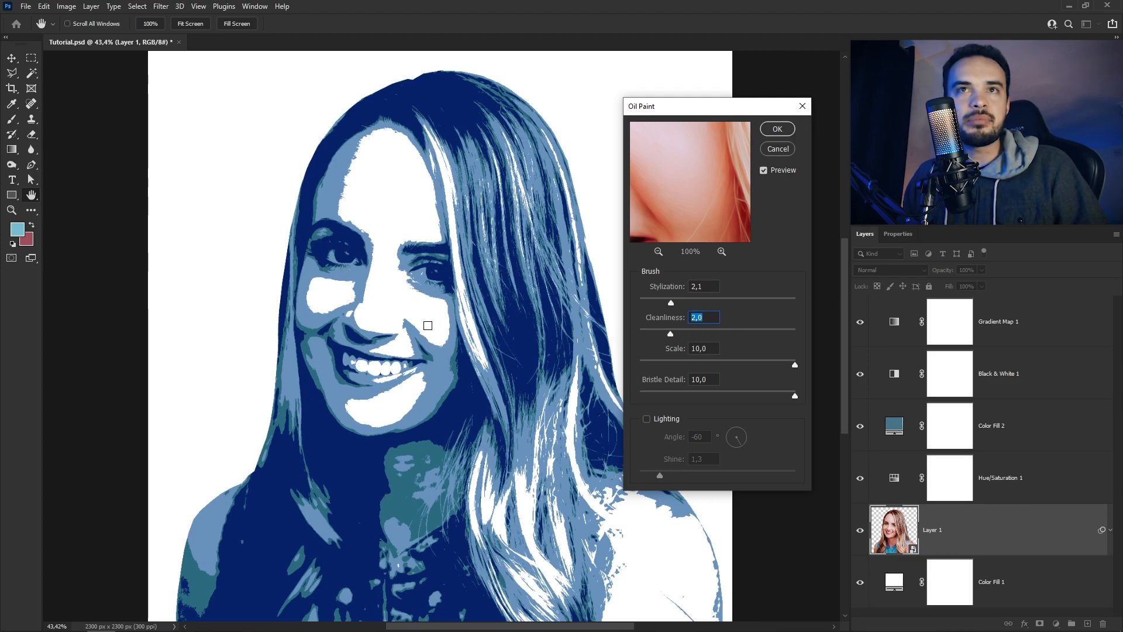
left_click(780, 133)
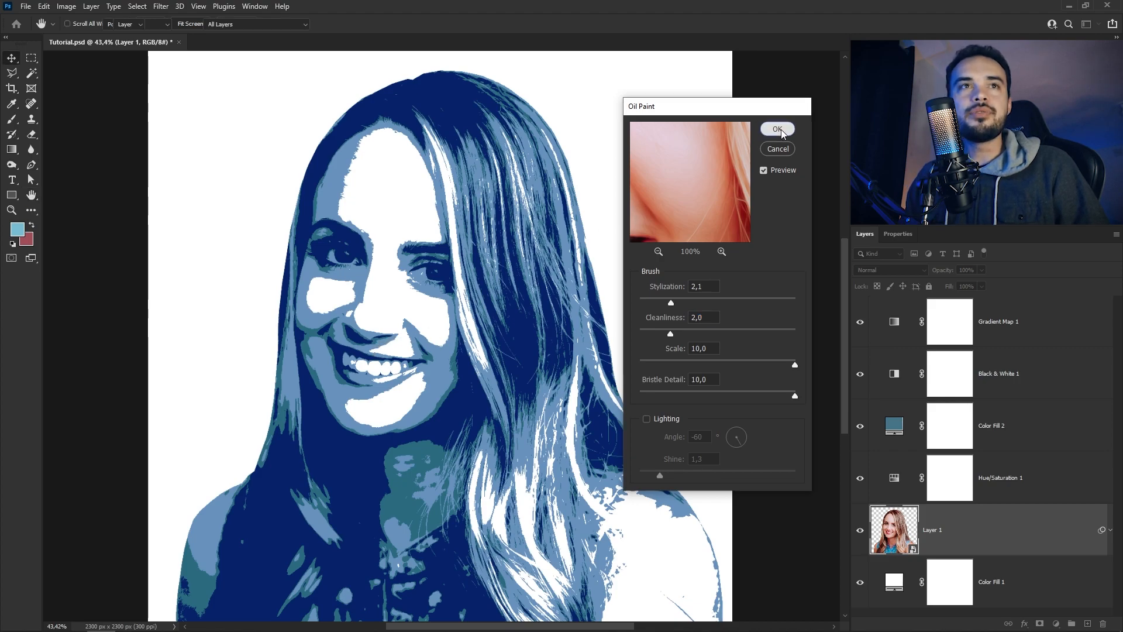
Add a Shadows/Highlights adjustment to the portrait smart object with a high Shadows Amount and a Highlights Amount of 4%
left_click(72, 6)
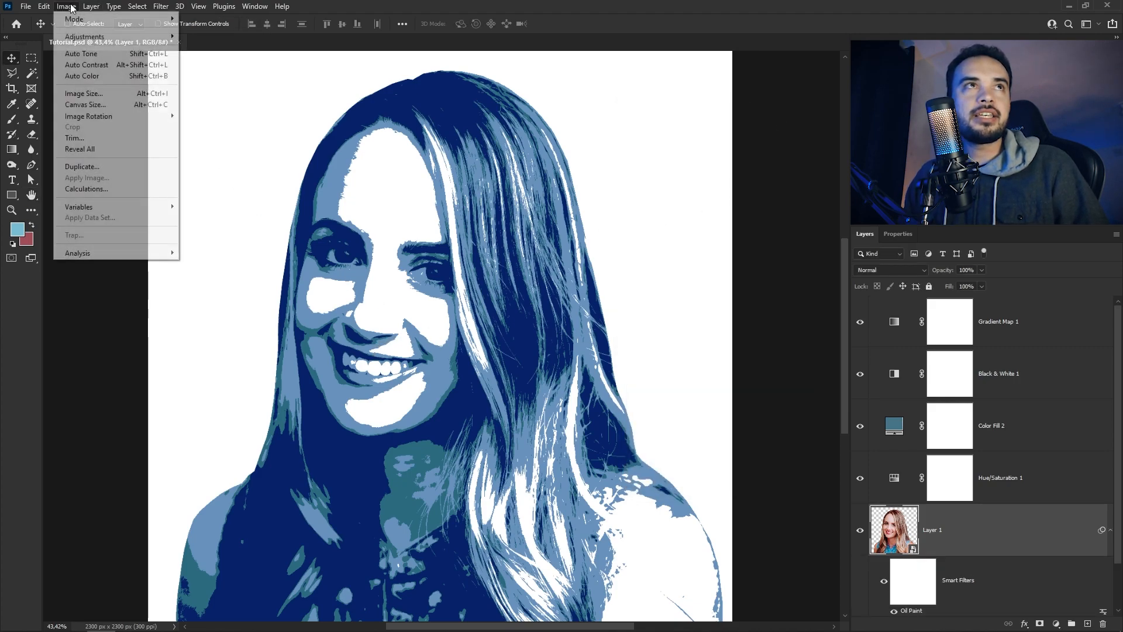
mouse_move(117, 37)
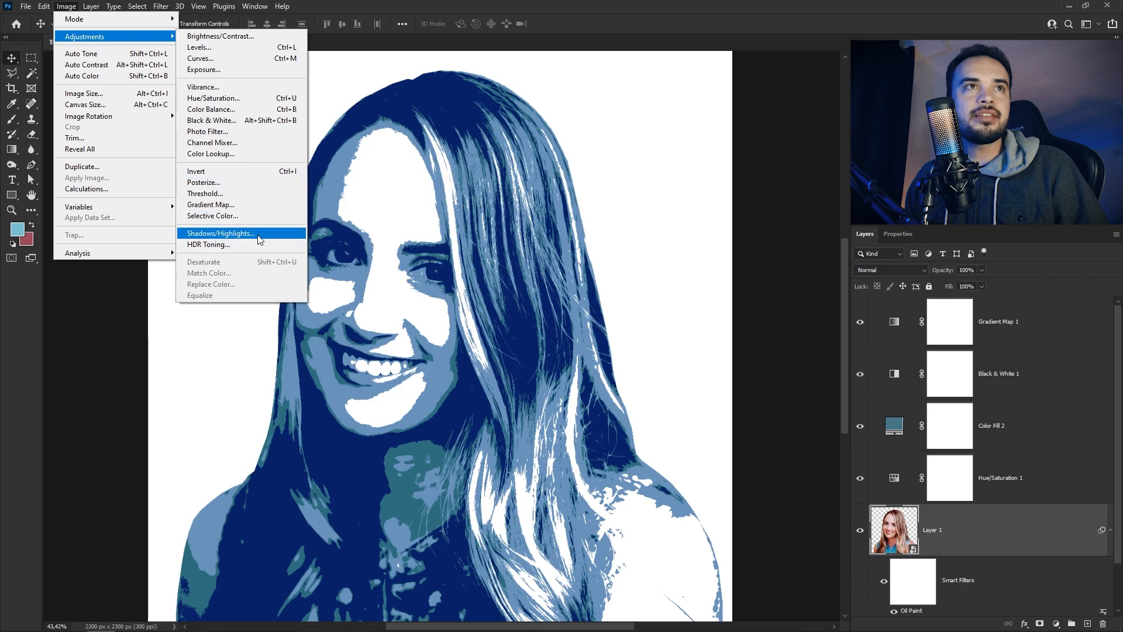
left_click(214, 237)
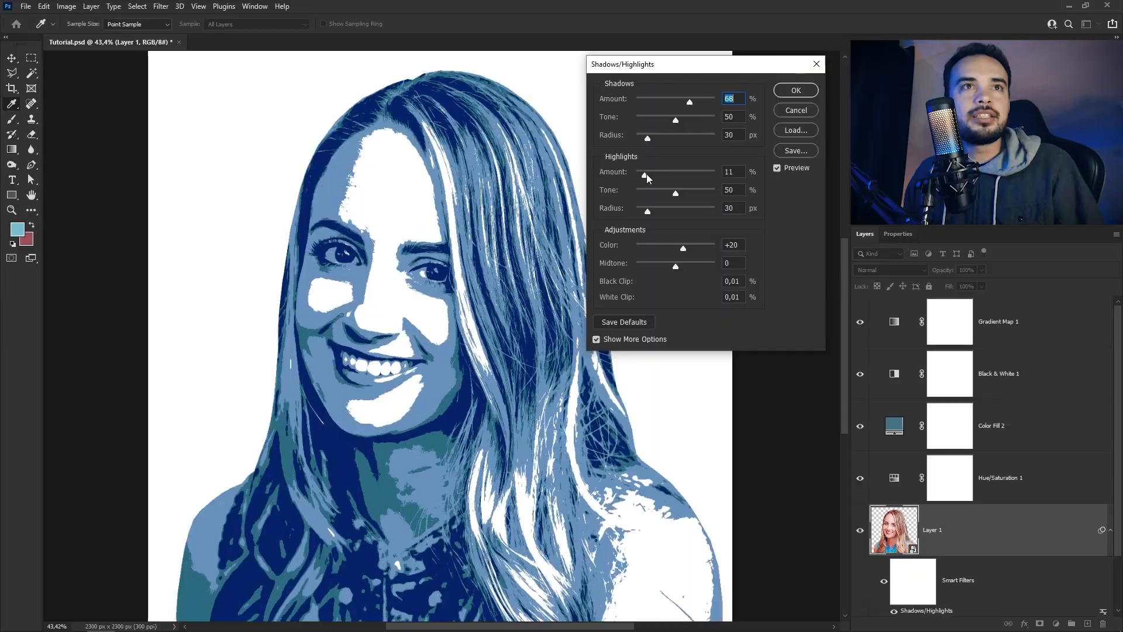
mouse_move(647, 174)
left_mouse_down()
mouse_move(664, 175)
mouse_move(649, 176)
left_mouse_up()
left_click_drag(689, 100, 713, 107)
mouse_move(651, 173)
left_mouse_down()
mouse_move(665, 171)
mouse_move(638, 173)
left_mouse_up()
mouse_move(711, 102)
left_mouse_down()
mouse_move(668, 104)
mouse_move(709, 103)
mouse_move(685, 107)
mouse_move(698, 108)
left_mouse_up()
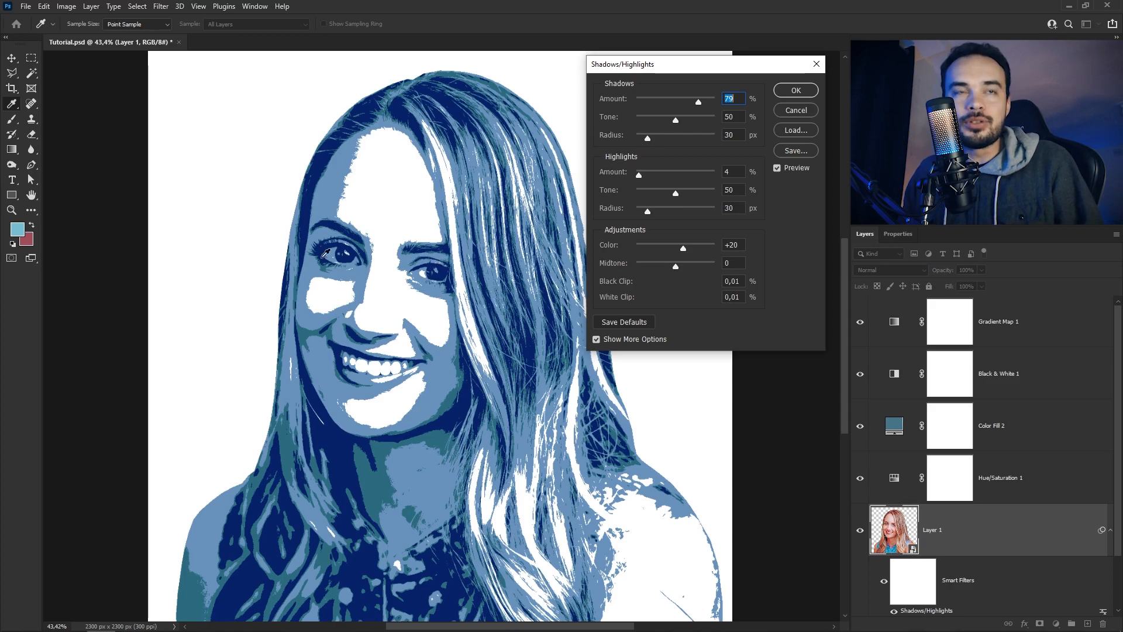
left_click_drag(658, 102, 710, 104)
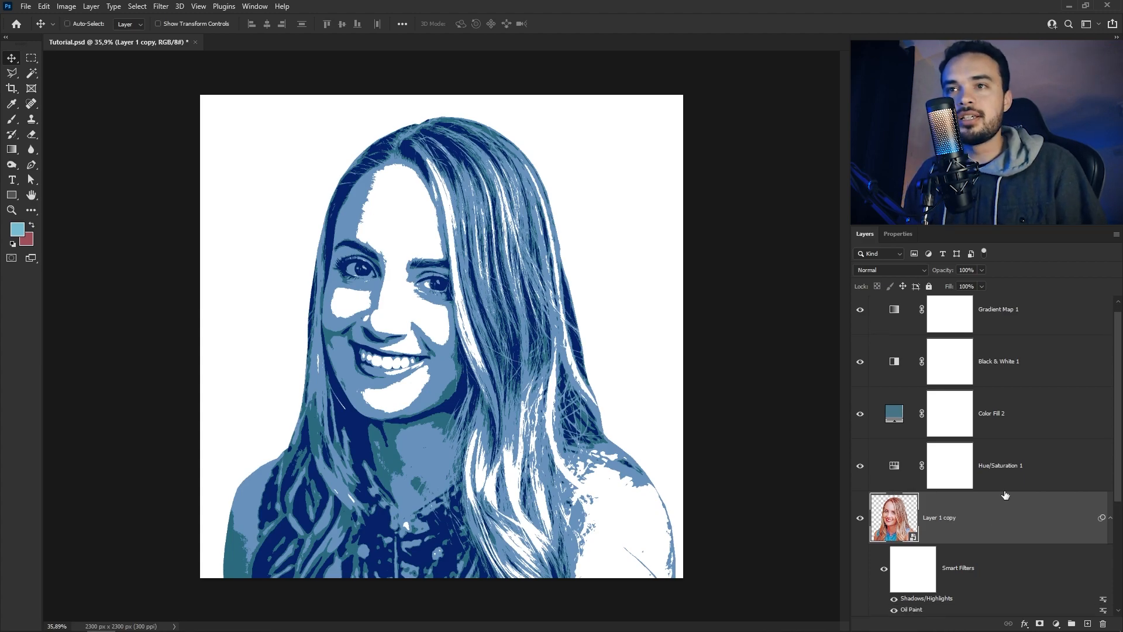
Add another Oil Paint filter to Layer 1 copy with Stylization and Cleanliness at 10, and compare the image with that layer hidden
scroll(1005, 493, "down", 3)
left_click(161, 11)
mouse_move(219, 233)
left_click(328, 277)
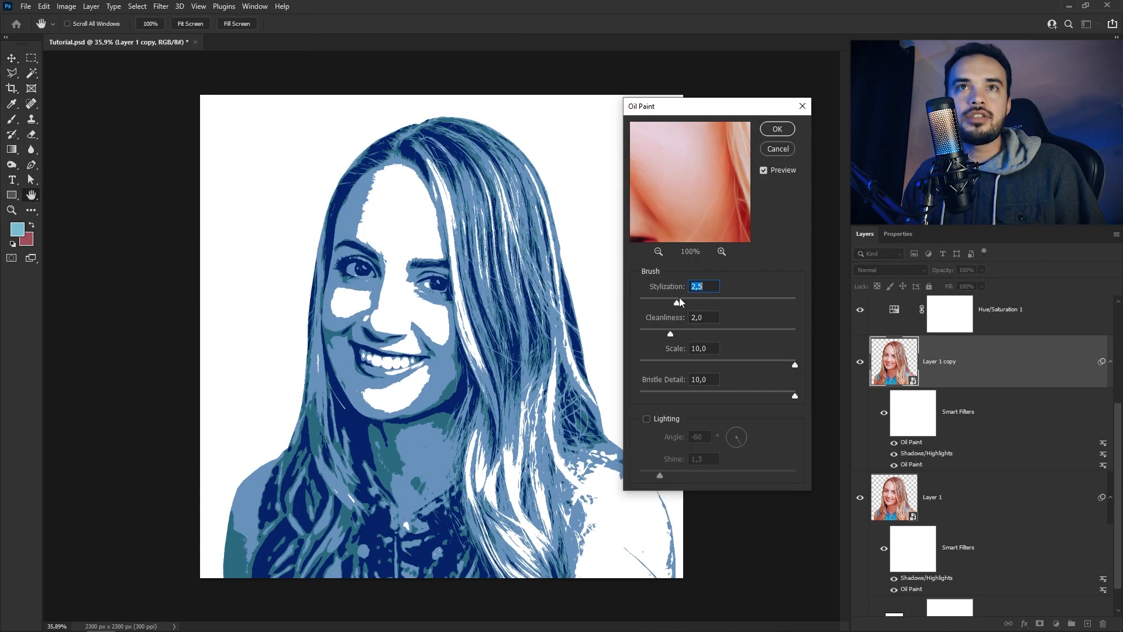
left_click_drag(670, 333, 807, 334)
left_click(777, 129)
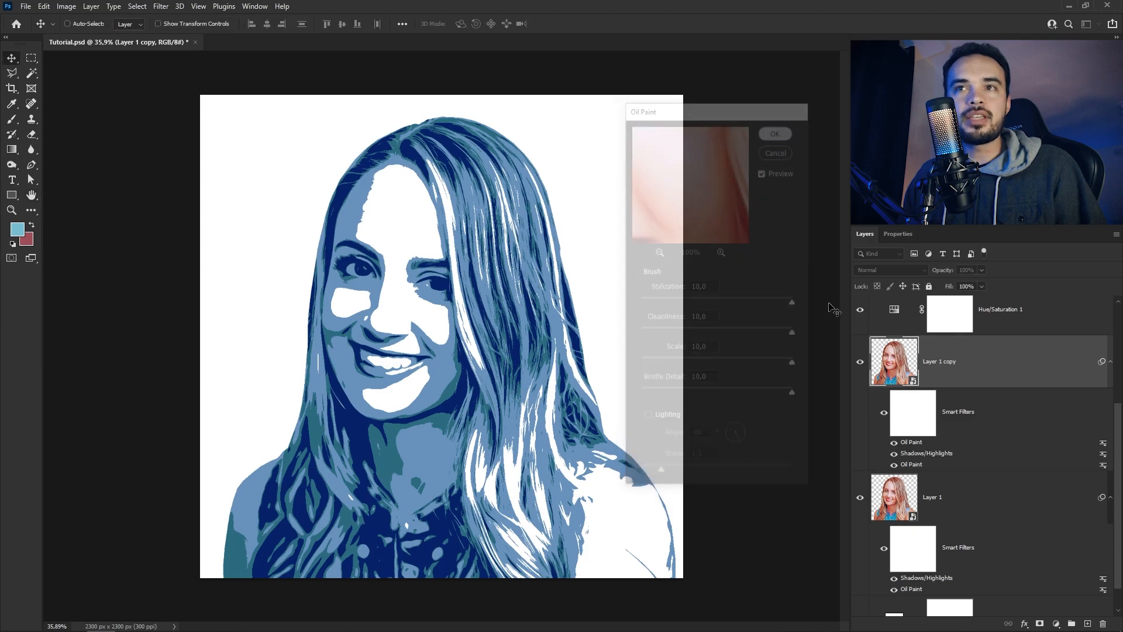
left_click(859, 364)
left_click(859, 364)
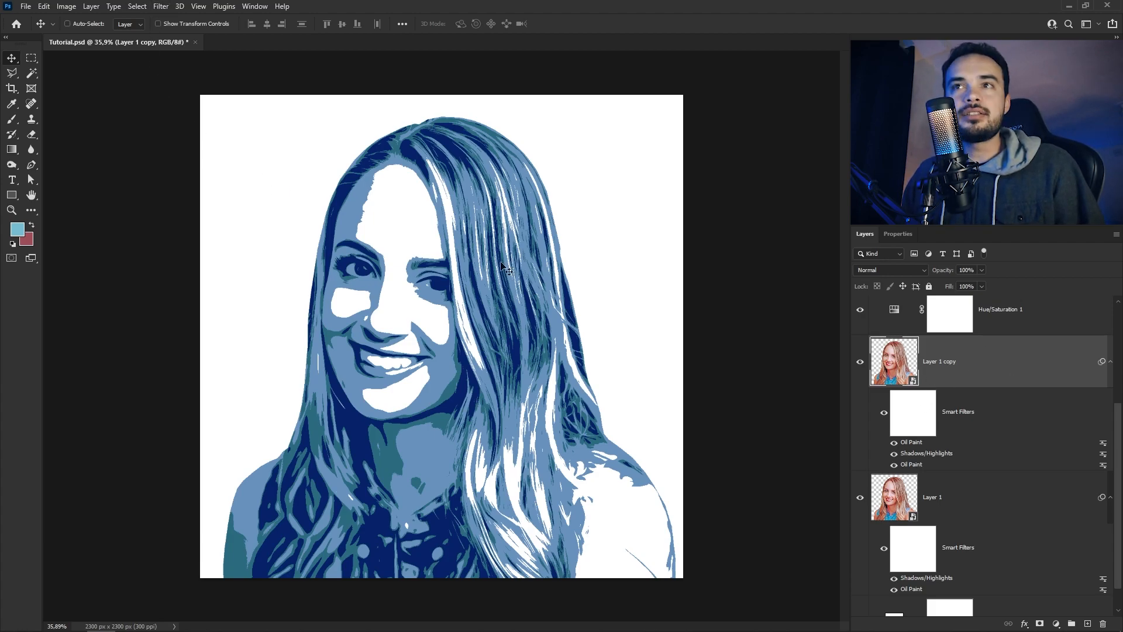
Repeat the Oil Paint filter on Layer 1 copy six more times, keeping all brush values at 10
left_click(161, 7)
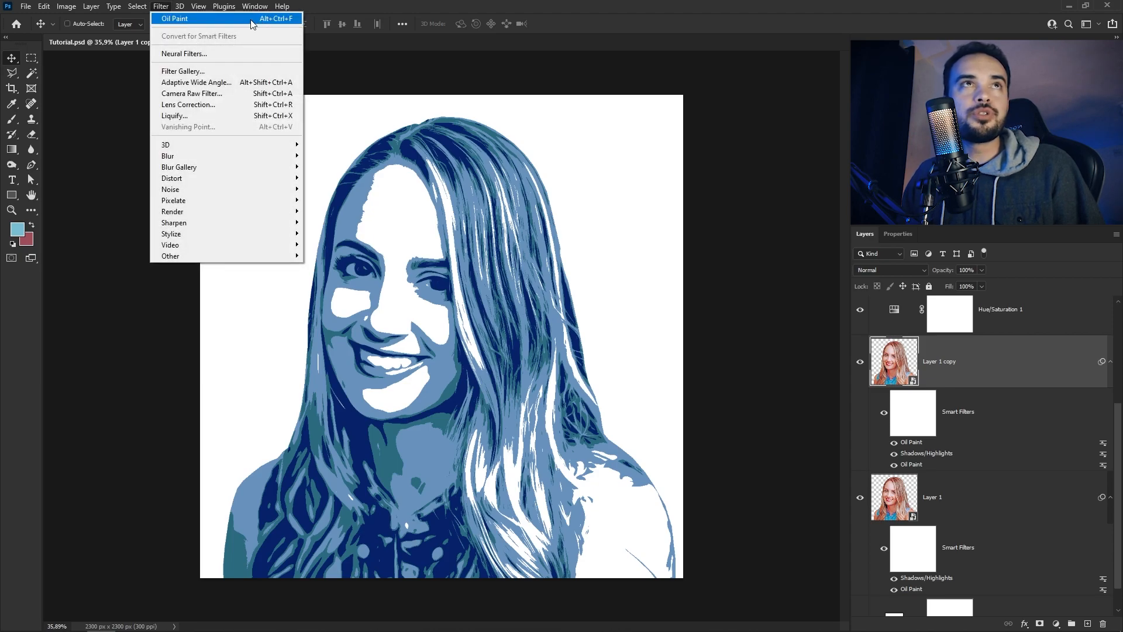
key("alt+ctrl+f")
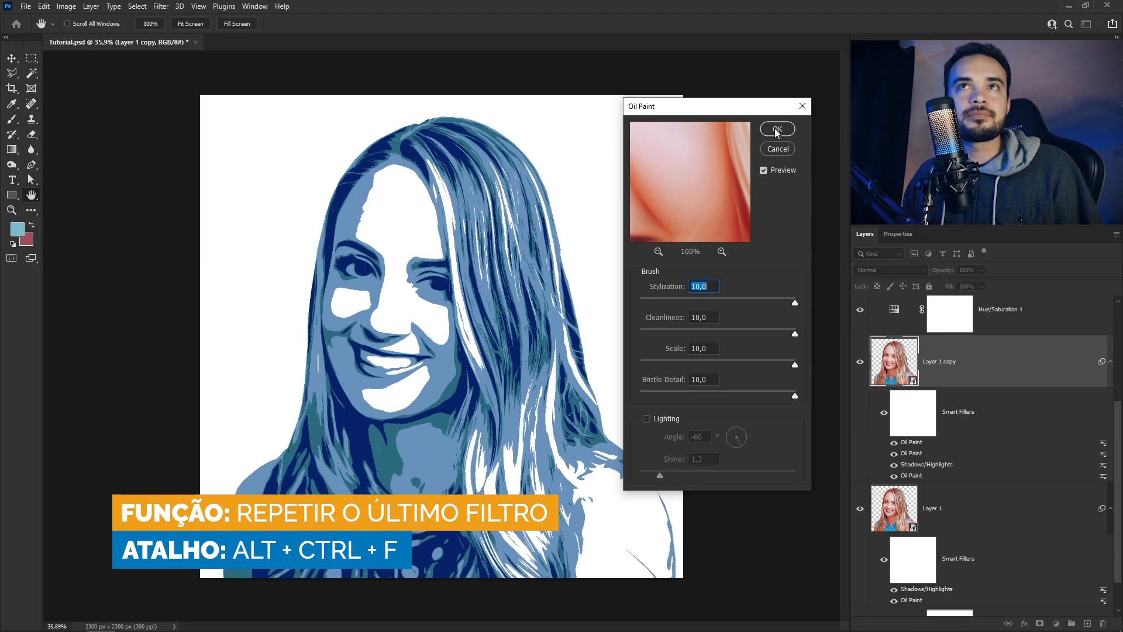
left_click(777, 129)
key("alt+ctrl+f")
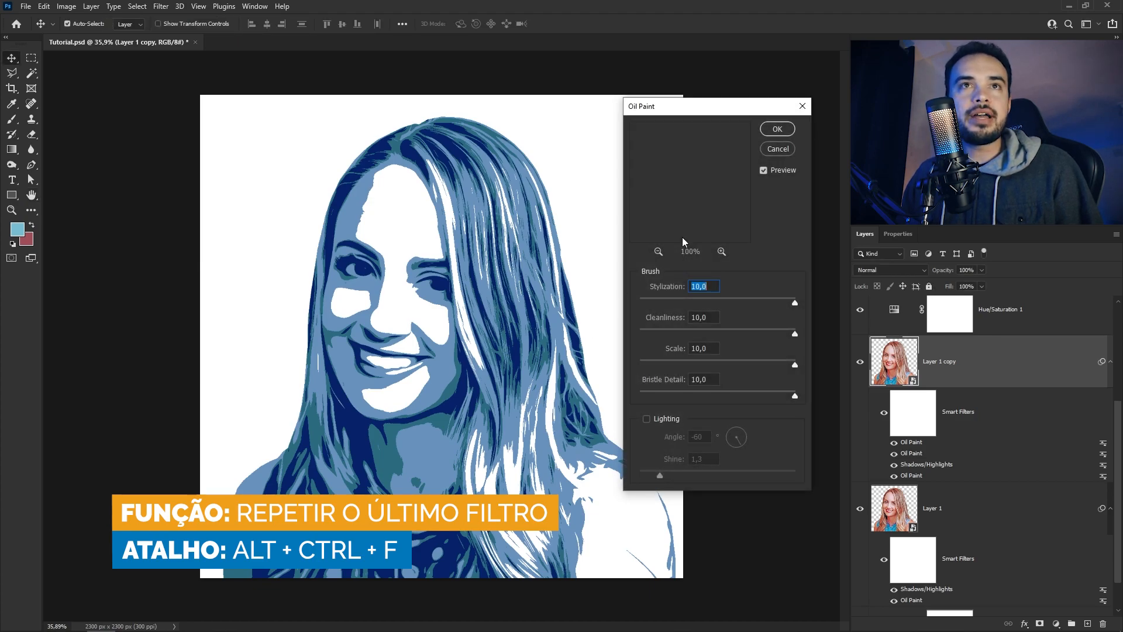
left_click(777, 130)
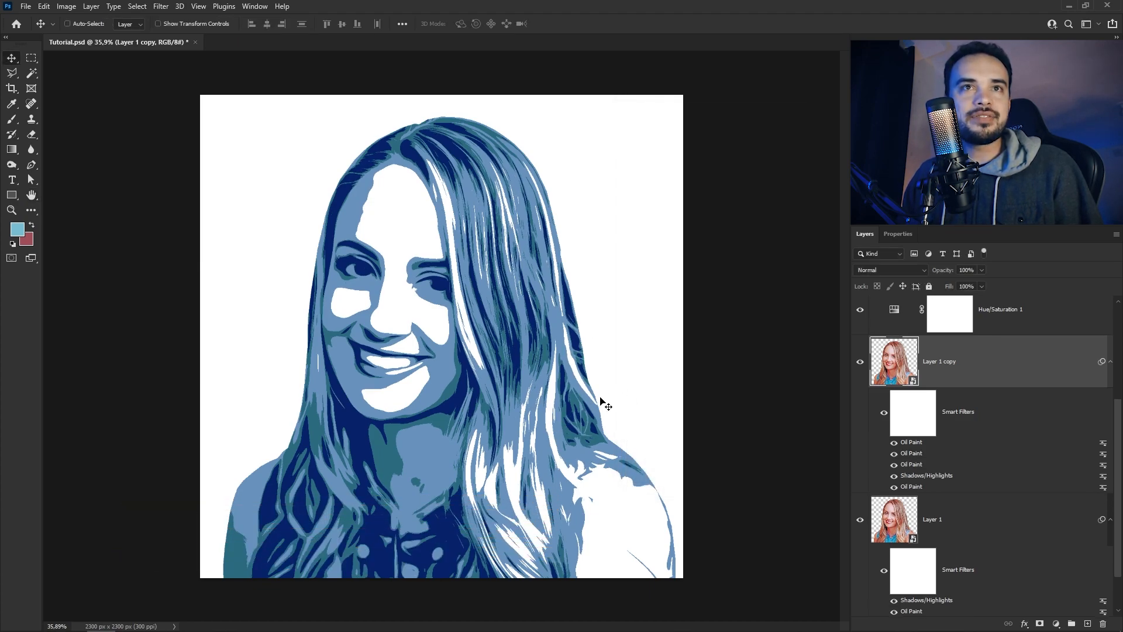
key("alt+ctrl+f")
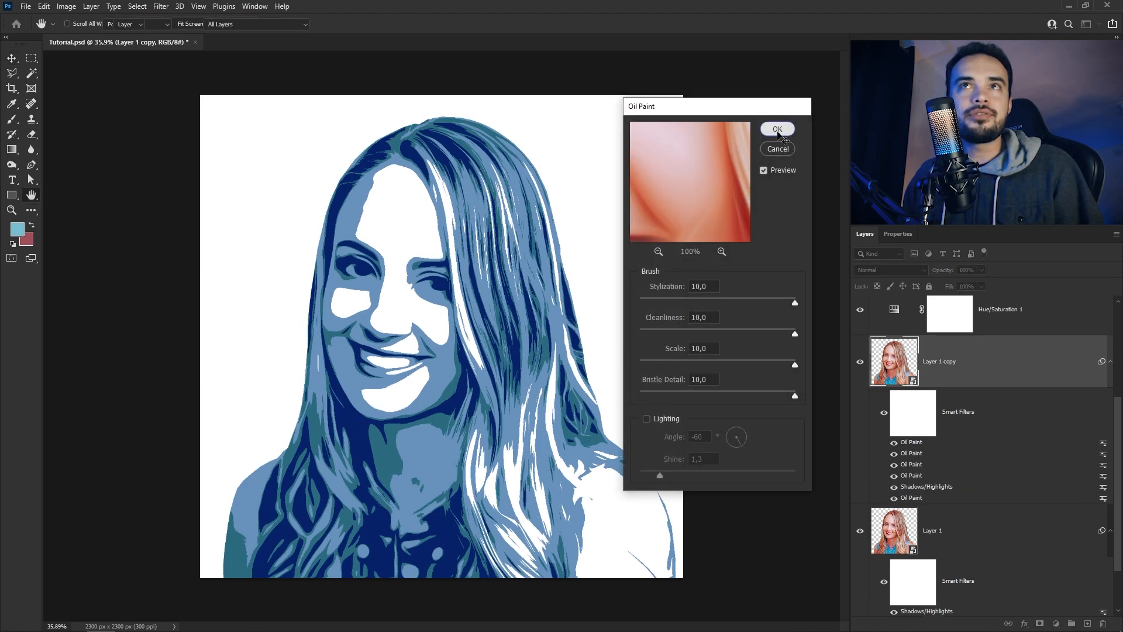
left_click(777, 130)
key("alt+ctrl+f")
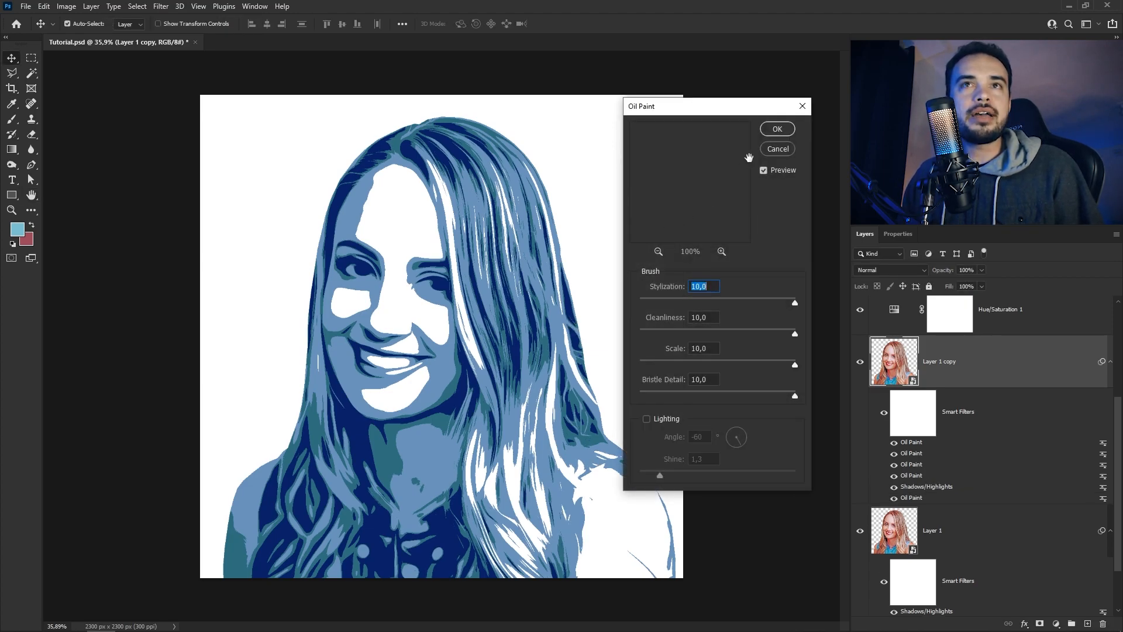
left_click(777, 129)
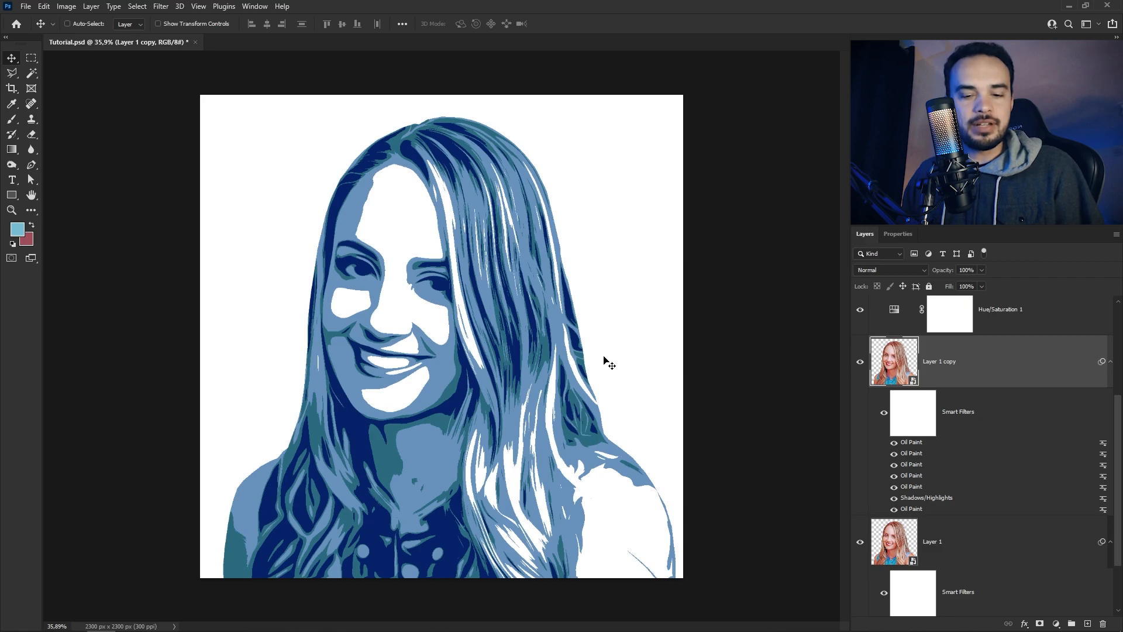
key("ctrl+f")
key("alt+ctrl+f")
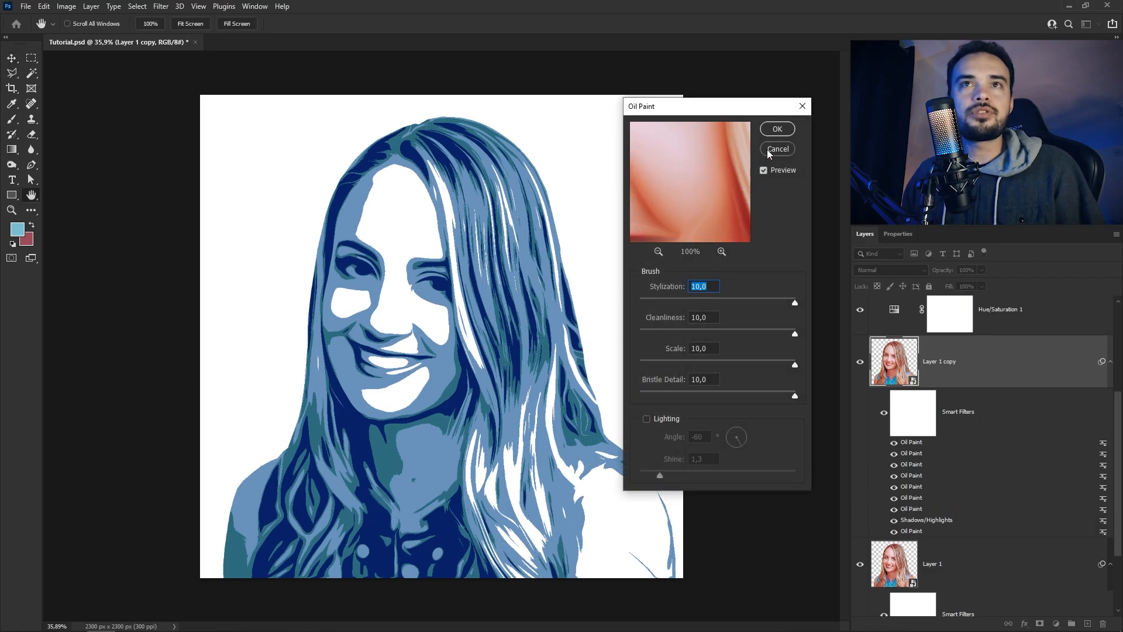
left_click(781, 134)
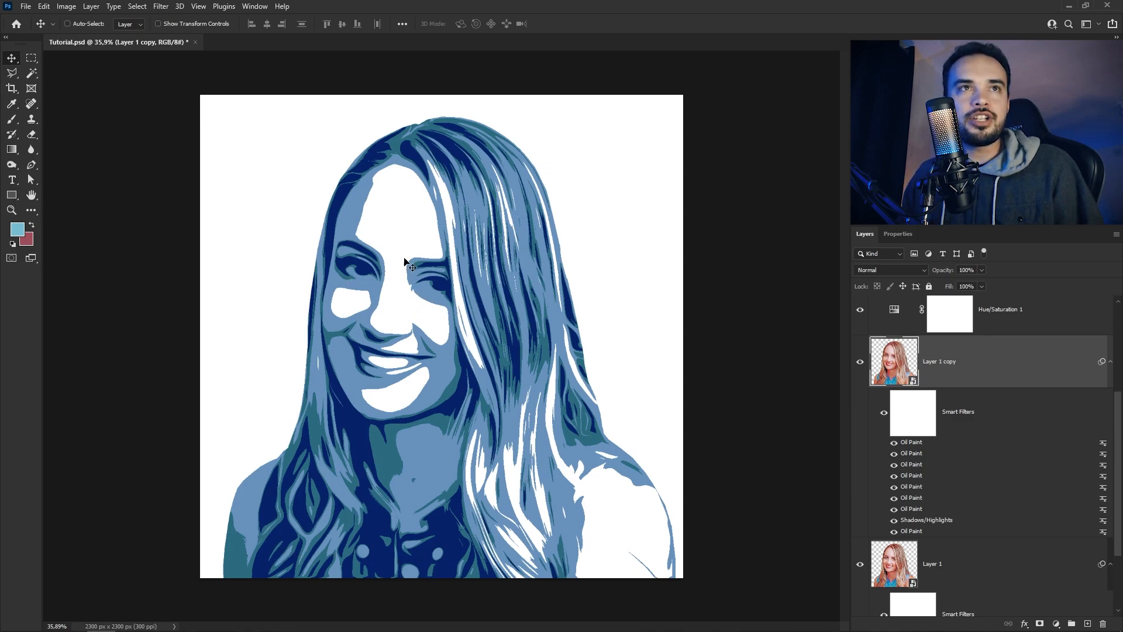
Add a layer mask to Layer 1 copy and set up a black brush about 100 px in size
scroll(353, 334, "up", 4)
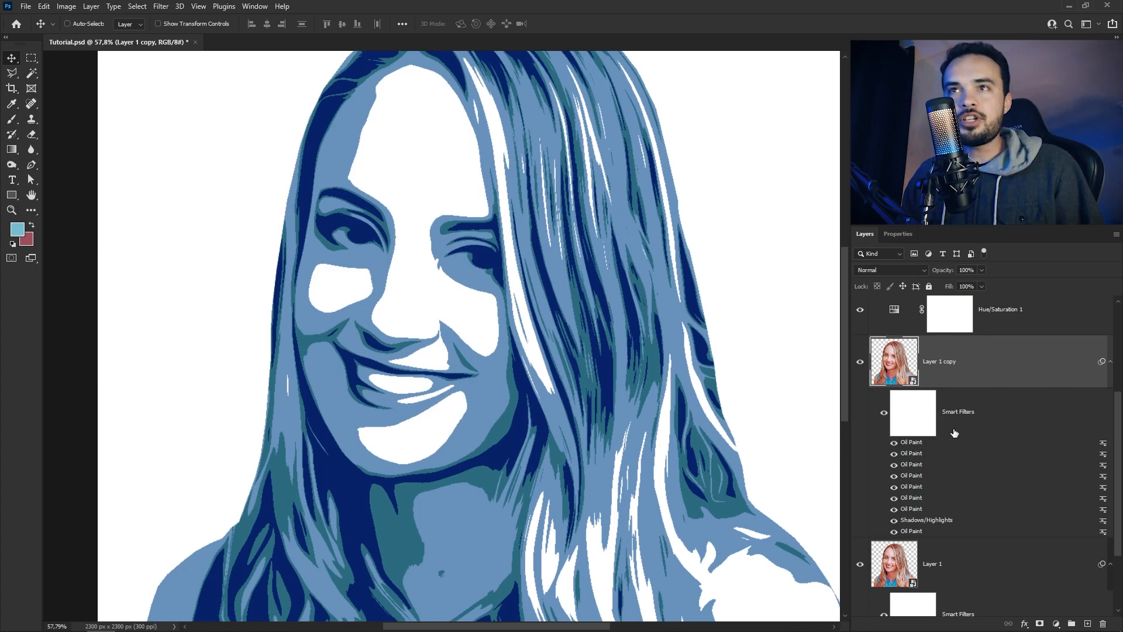
left_click(1040, 624)
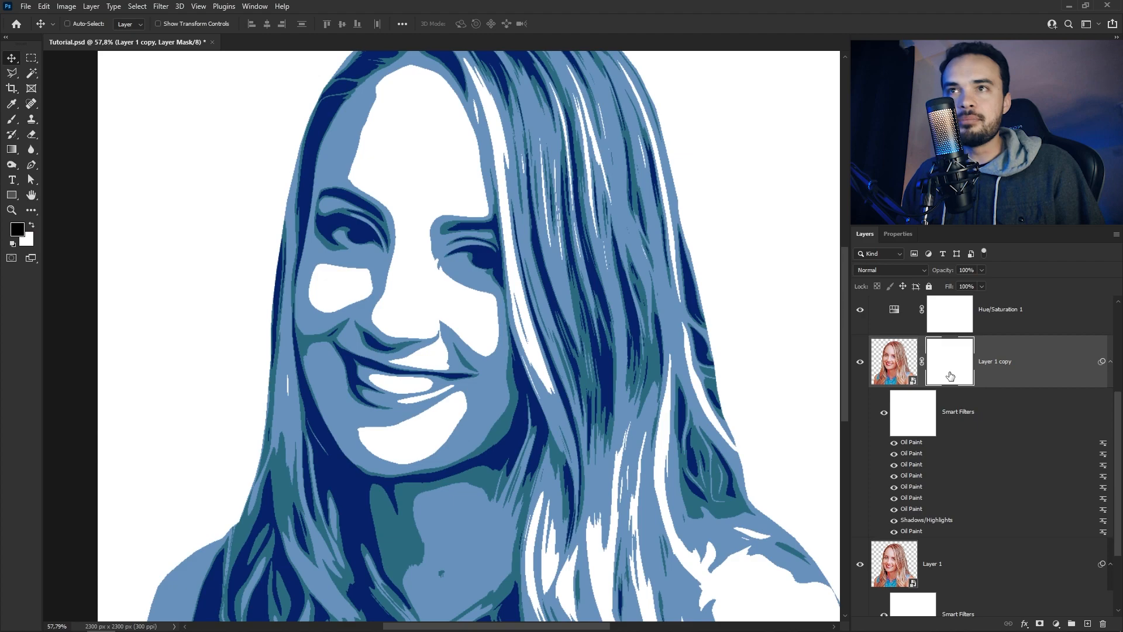
key("b")
right_click(468, 263, "alt")
left_click_drag(456, 210, 458, 263)
scroll(459, 257, "up", 4)
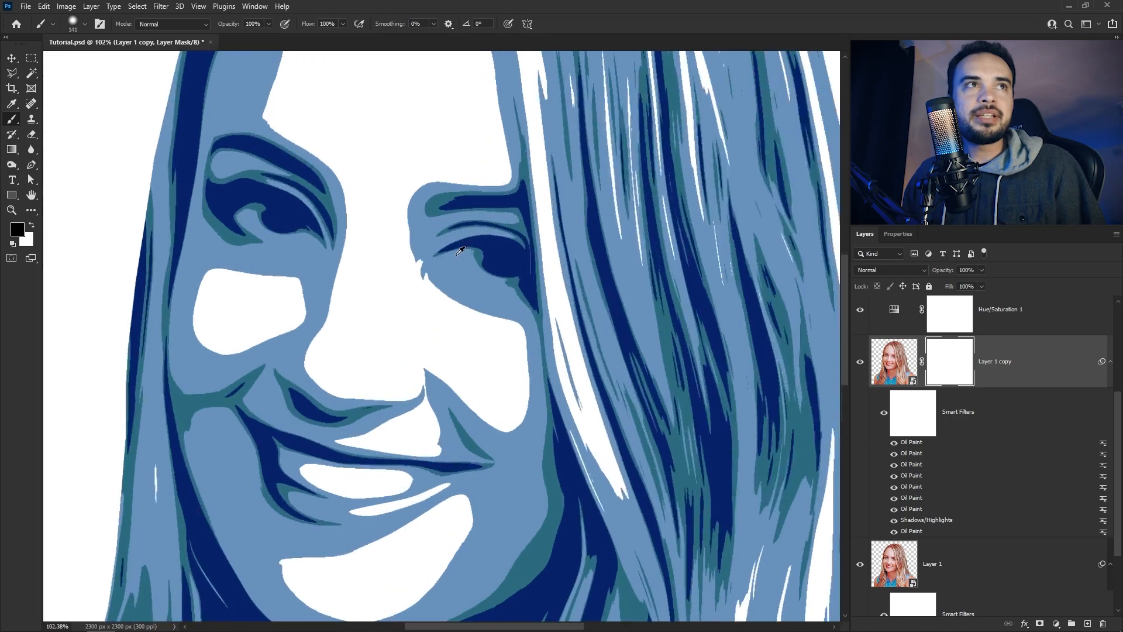
right_click(486, 261)
left_click(487, 258)
key("bracketleft")
key("bracketleft")
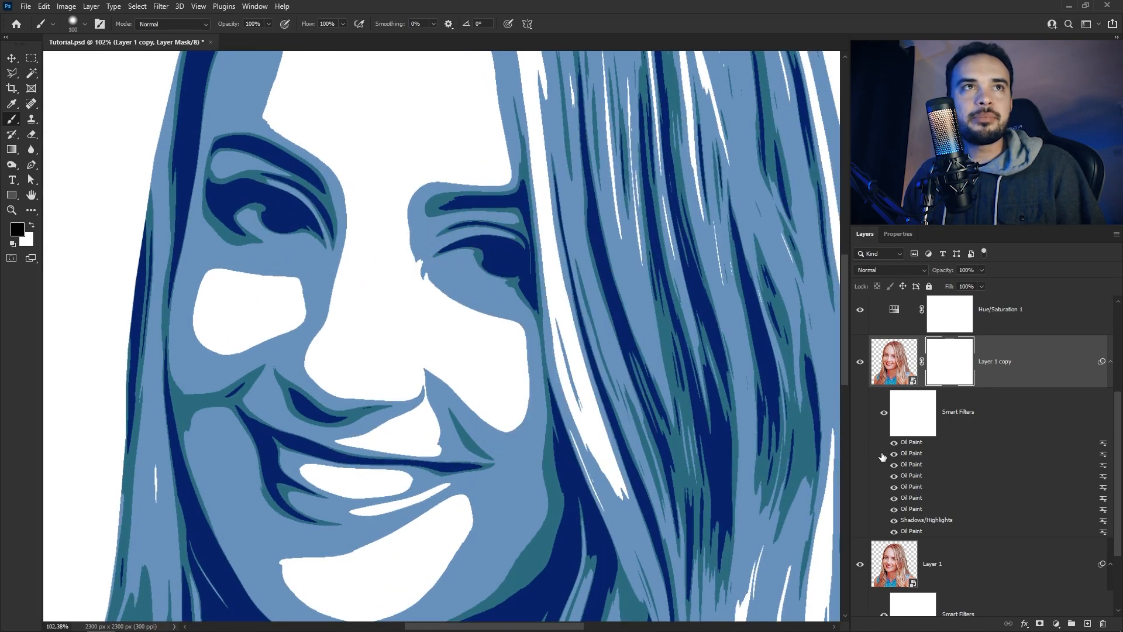
Paint black on the Layer 1 copy mask over the eyes, eyebrows and mouth to bring back facial detail
left_click(894, 576)
left_click(936, 337)
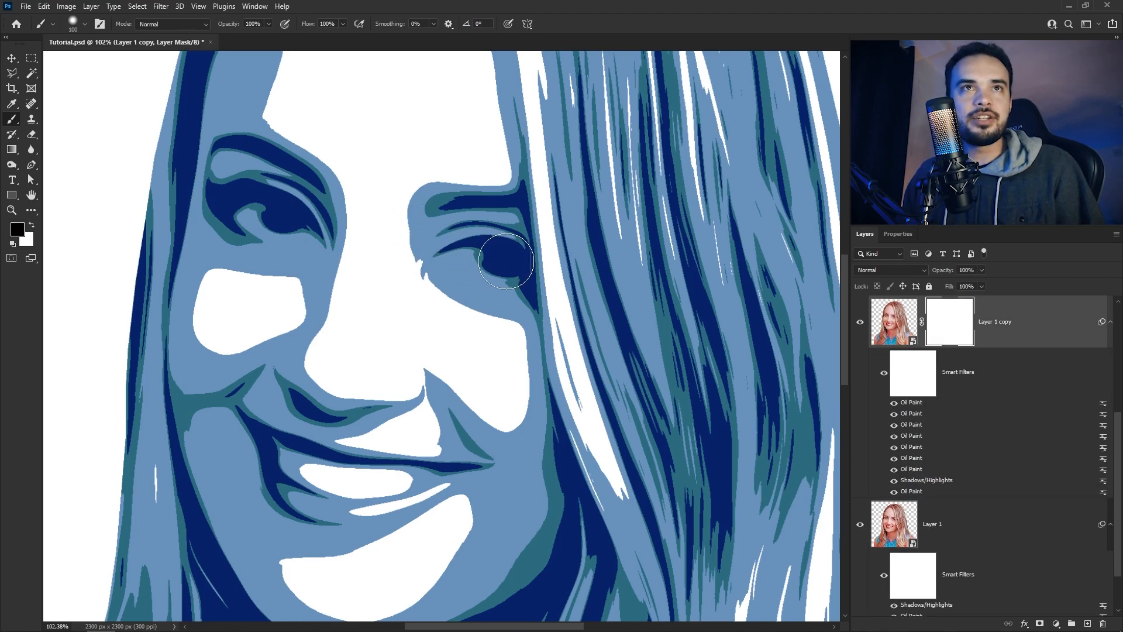
mouse_move(297, 219)
left_mouse_down()
mouse_move(231, 206)
mouse_move(304, 236)
left_mouse_up()
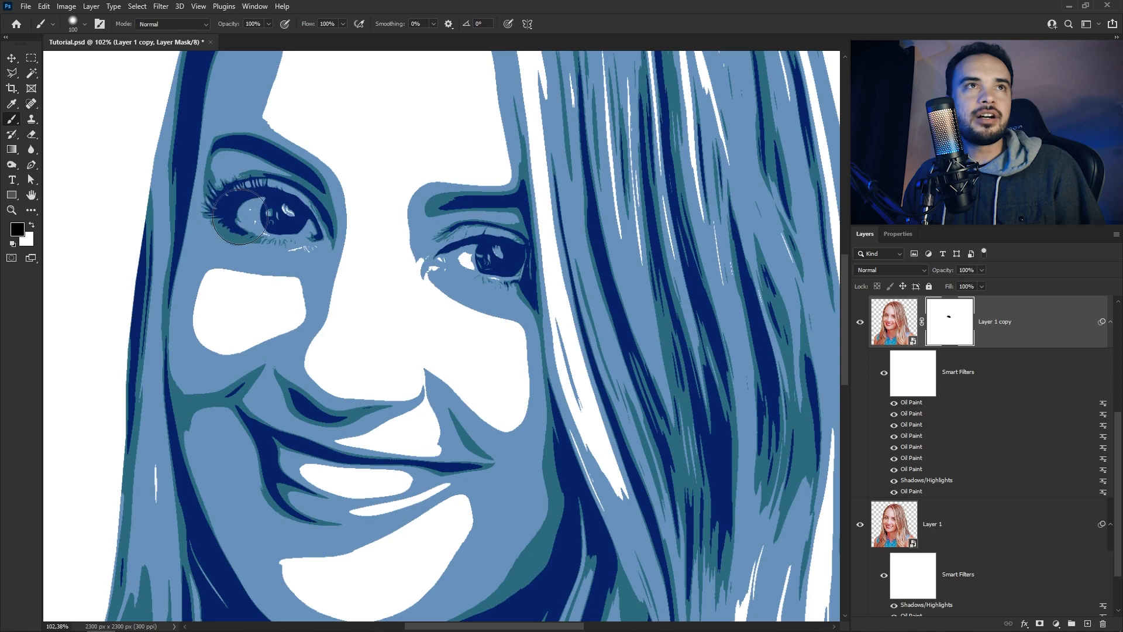
scroll(337, 310, "down", 2)
scroll(301, 482, "up", 2)
mouse_move(289, 406)
left_mouse_down()
mouse_move(339, 431)
mouse_move(464, 440)
mouse_move(327, 467)
mouse_move(286, 436)
mouse_move(278, 415)
mouse_move(306, 351)
mouse_move(329, 366)
mouse_move(423, 357)
mouse_move(409, 374)
mouse_move(363, 371)
mouse_move(413, 323)
left_mouse_up()
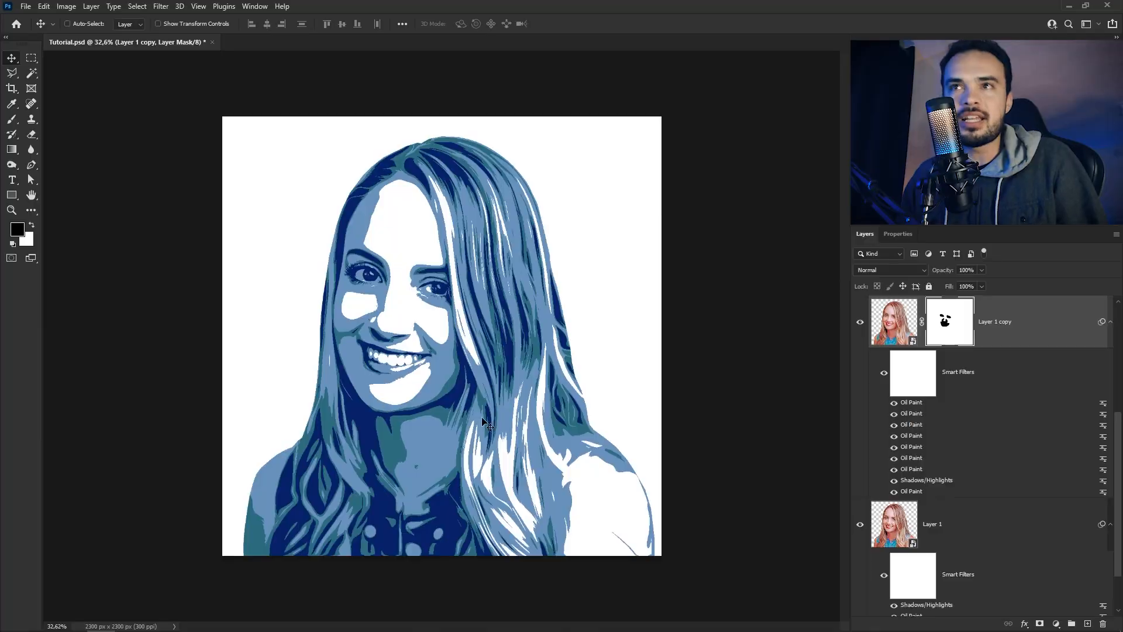
Edit the Gradient Map 1 gradient and change its darkest colour stop to very dark brown, 210c01
scroll(1047, 462, "up", 4)
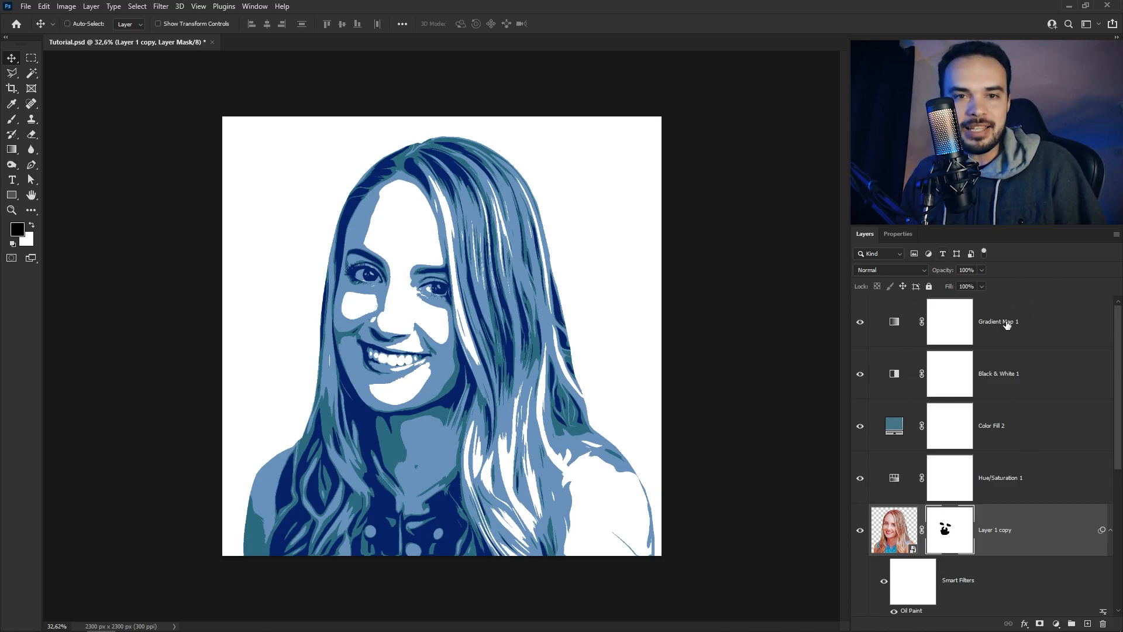
left_click(914, 332)
double_click(894, 323)
left_click(1013, 275)
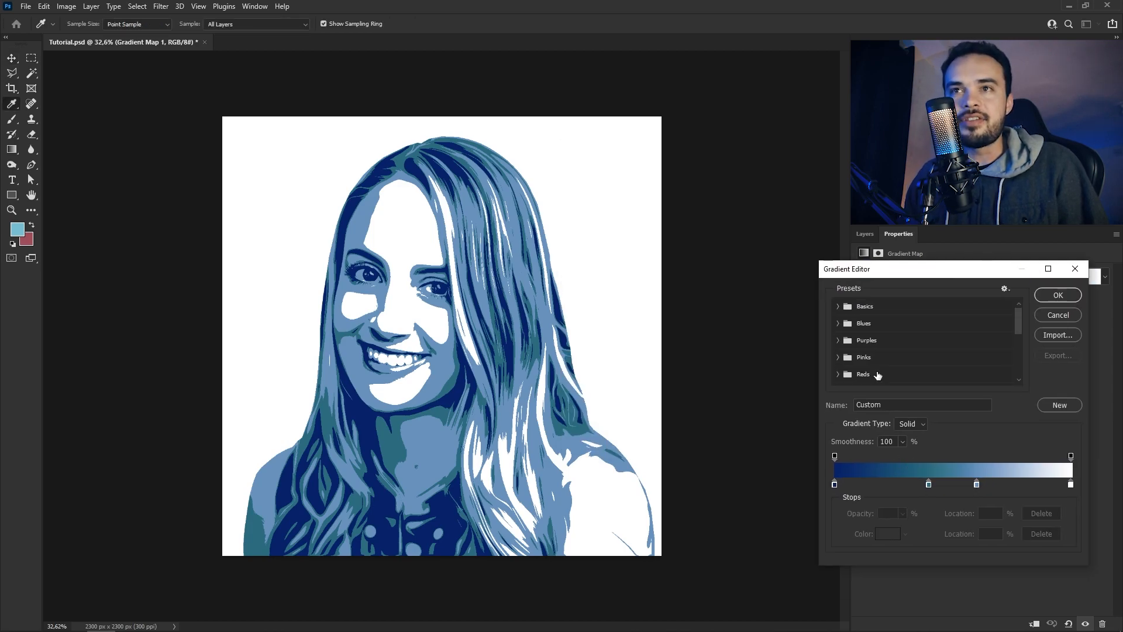
scroll(1020, 339, "down", 5)
double_click(834, 484)
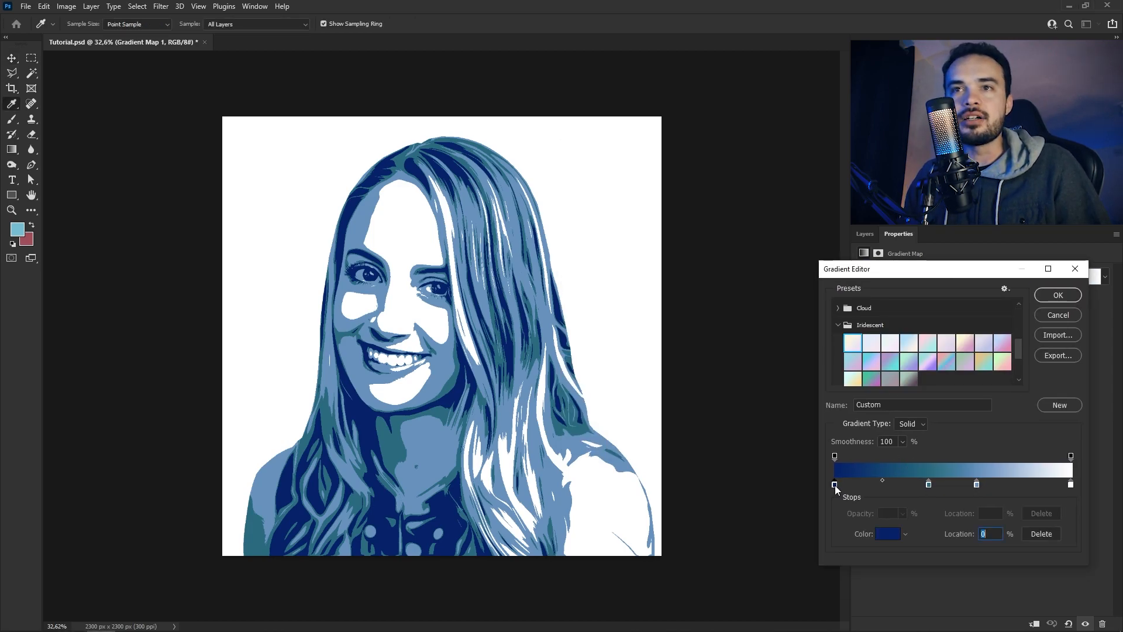
left_click_drag(687, 444, 690, 458)
left_click_drag(660, 418, 670, 451)
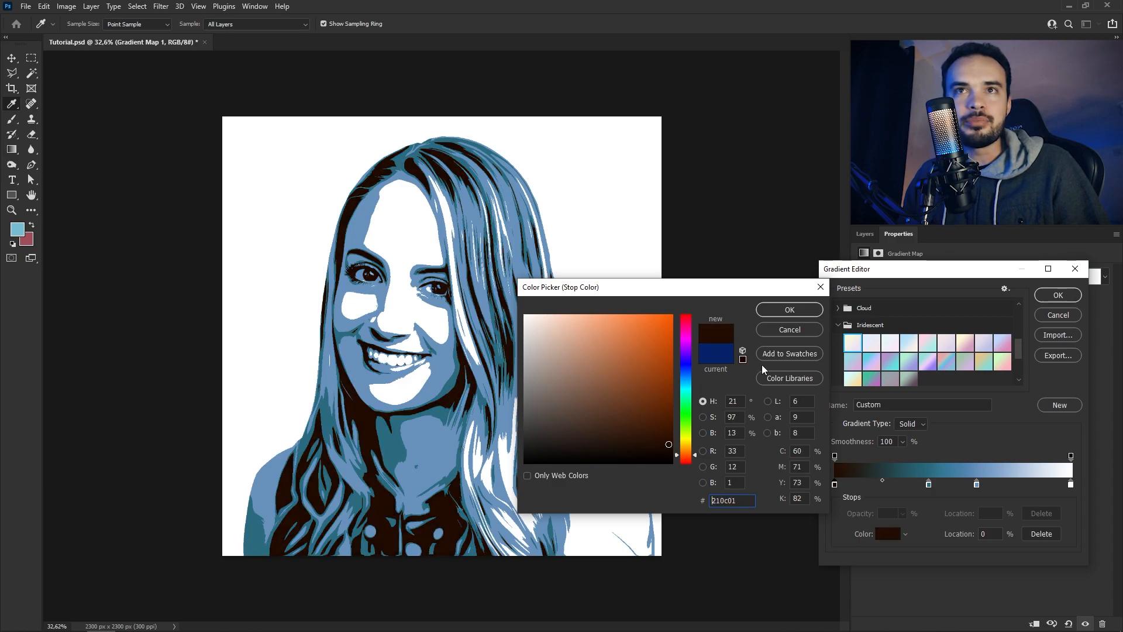
left_click(790, 310)
Change the gradient's colour stop at 40% to a dark reddish brown, 6a230a
double_click(928, 484)
left_click_drag(686, 435, 689, 461)
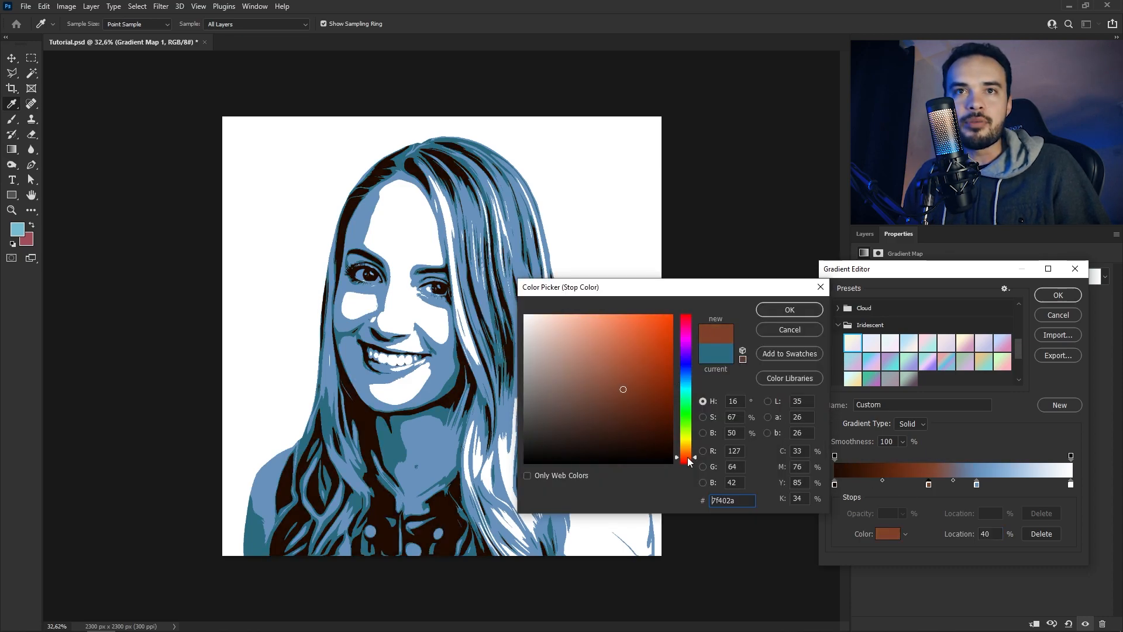
left_click_drag(660, 408, 658, 404)
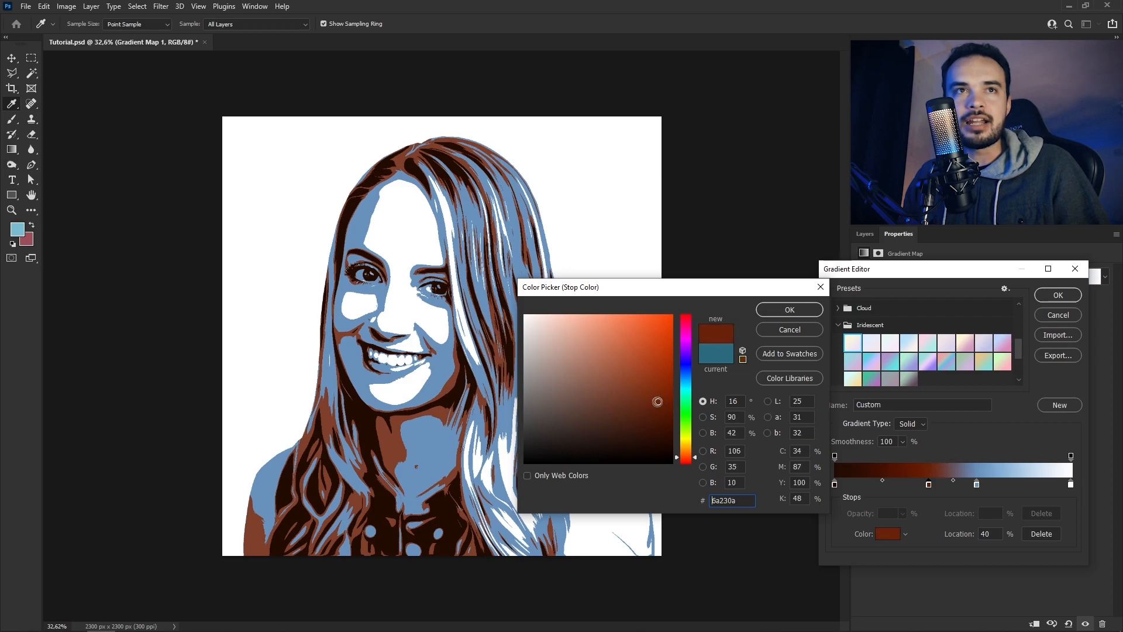
left_click(808, 312)
Change the gradient's light blue colour stop to a bright orange
double_click(977, 485)
left_click_drag(688, 454, 688, 461)
mouse_move(660, 414)
left_mouse_down()
mouse_move(660, 361)
mouse_move(638, 346)
left_mouse_up()
left_click(685, 457)
left_click_drag(684, 457, 686, 452)
left_click_drag(659, 362, 635, 325)
left_click(802, 311)
Change the gradient's white end stop at 100% to a very pale pinkish cream and apply the gradient
double_click(1071, 484)
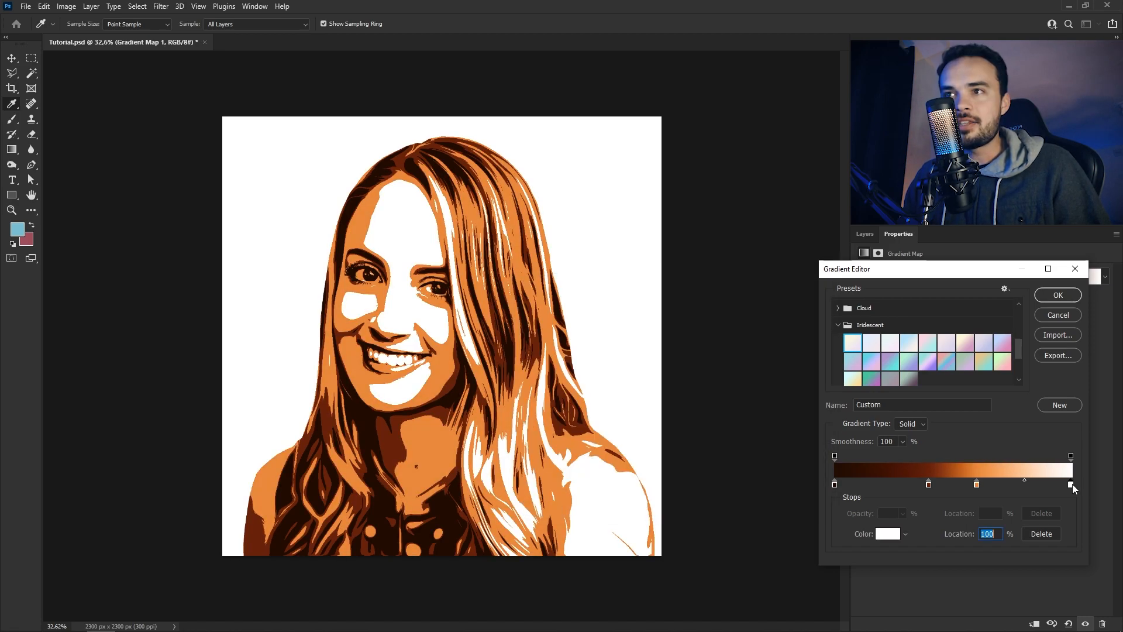
left_click_drag(603, 384, 532, 317)
left_click(686, 457)
left_click(798, 311)
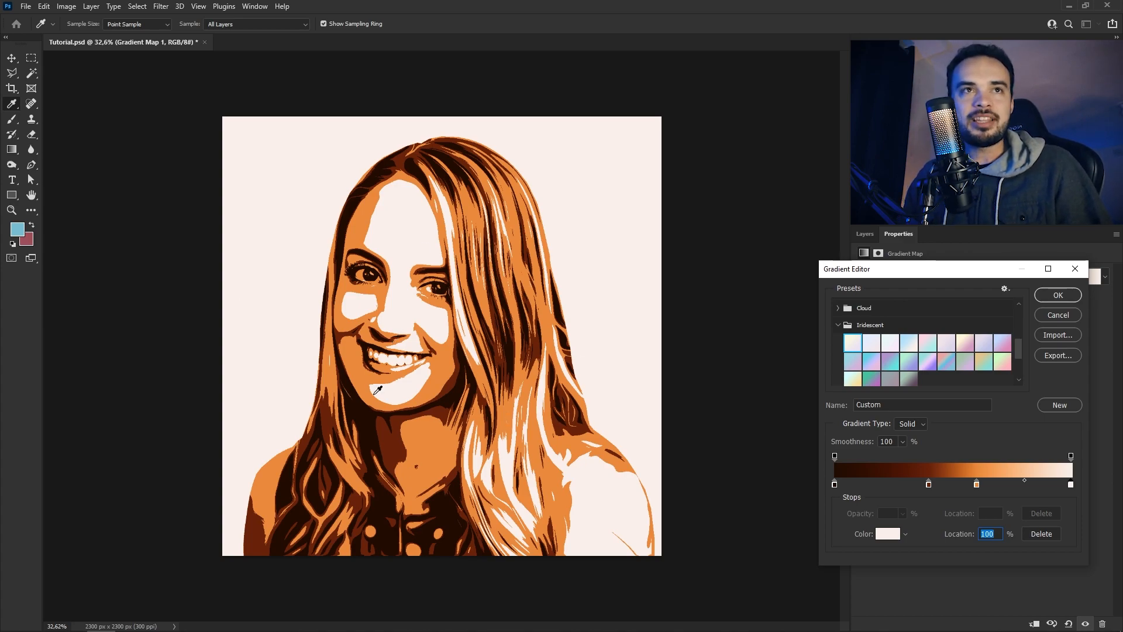
key("Return")
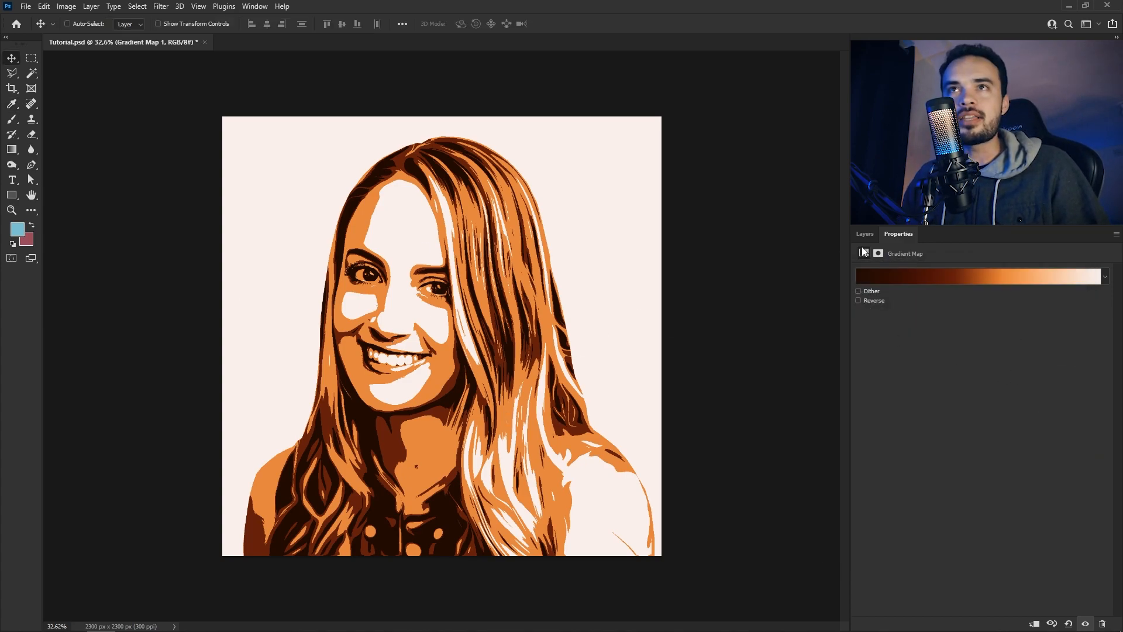
Try different colours for the Color Fill 2 layer, including a greyish red, and settle on a muted teal with a hue of 178°
left_click(864, 234)
key("v")
left_click(900, 430)
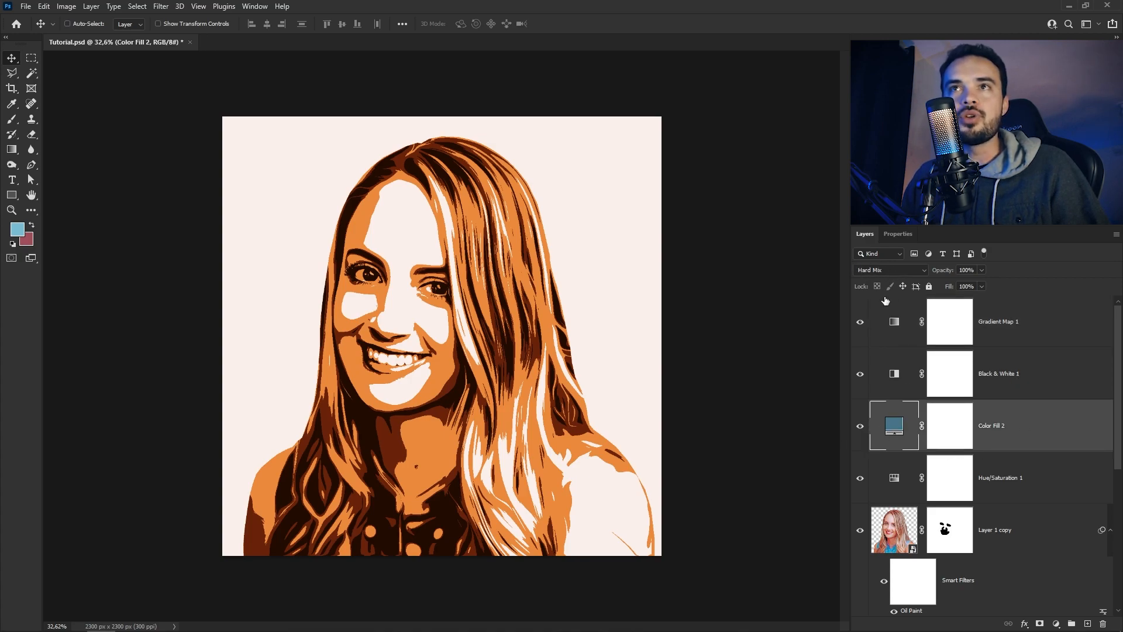
double_click(893, 430)
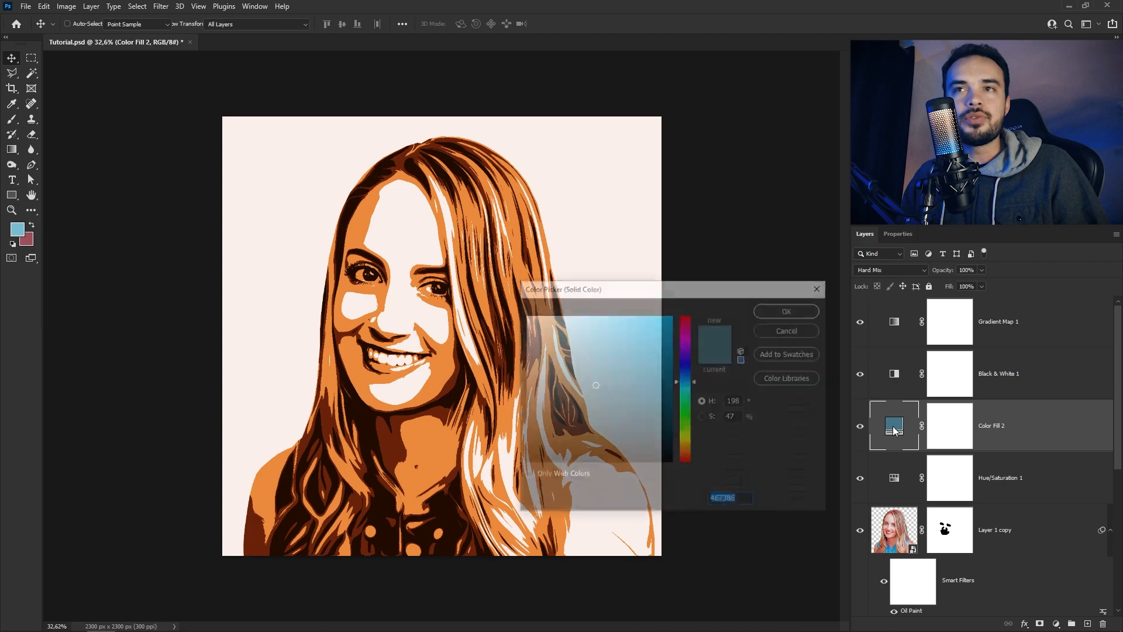
left_click_drag(665, 291, 891, 263)
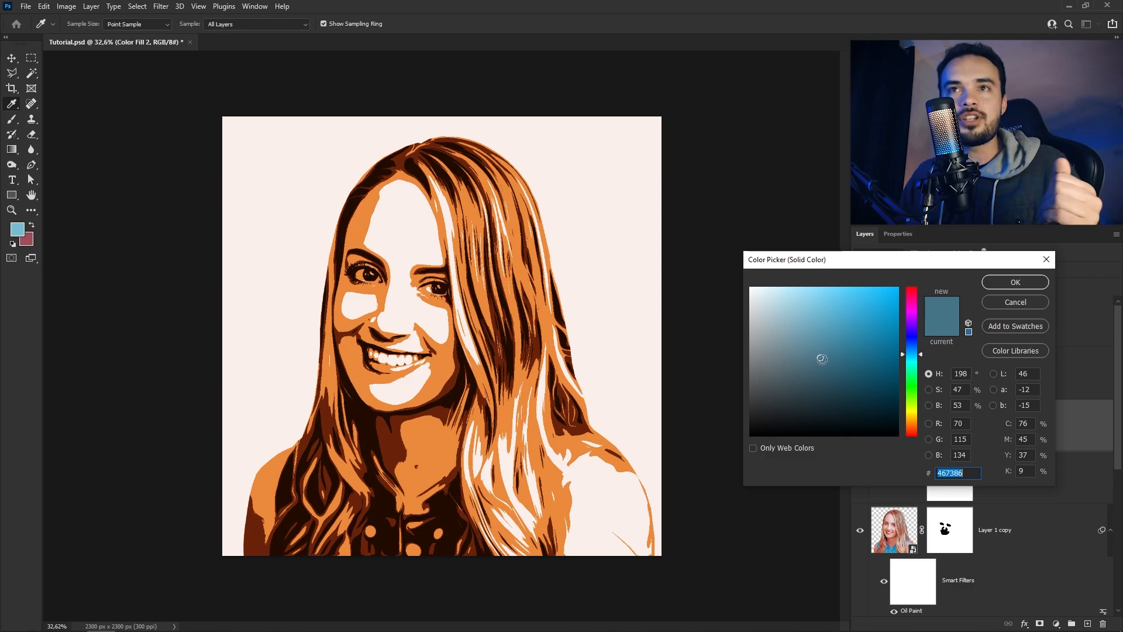
mouse_move(818, 364)
left_mouse_down()
mouse_move(772, 370)
mouse_move(738, 447)
mouse_move(698, 246)
mouse_move(720, 308)
mouse_move(729, 411)
mouse_move(712, 331)
mouse_move(703, 395)
mouse_move(704, 323)
mouse_move(692, 386)
mouse_move(753, 365)
mouse_move(789, 369)
left_mouse_up()
left_click_drag(911, 354, 915, 453)
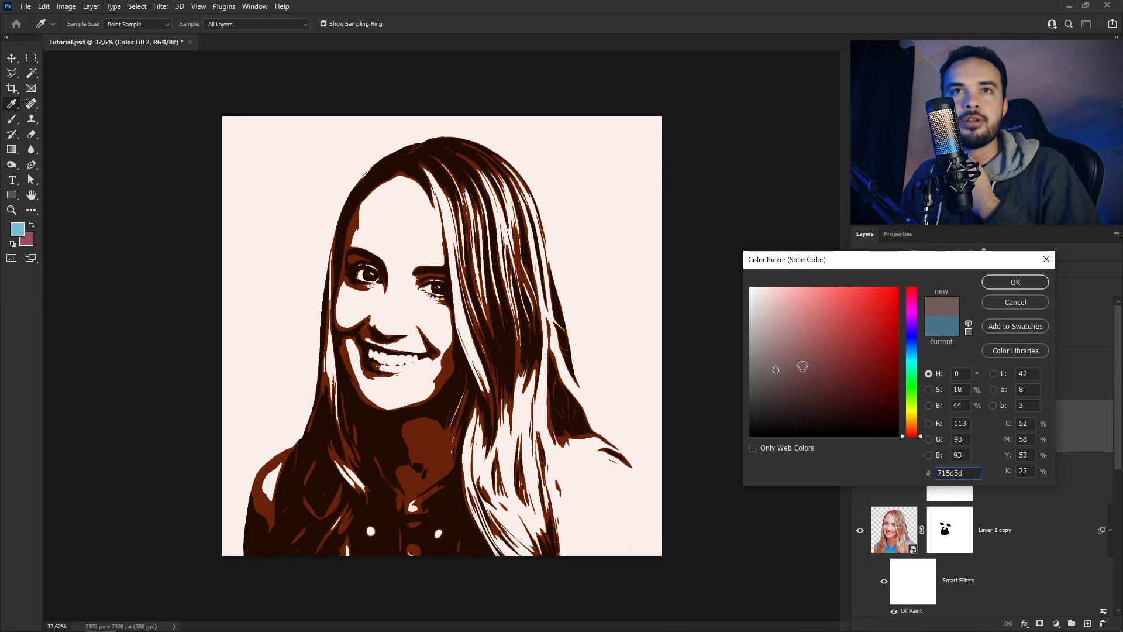
mouse_move(801, 367)
left_mouse_down()
mouse_move(806, 359)
mouse_move(775, 370)
mouse_move(853, 363)
mouse_move(769, 361)
mouse_move(774, 375)
mouse_move(771, 355)
mouse_move(778, 379)
left_mouse_up()
mouse_move(910, 434)
left_mouse_down()
mouse_move(910, 352)
mouse_move(910, 363)
left_mouse_up()
mouse_move(767, 368)
left_mouse_down()
mouse_move(783, 379)
mouse_move(782, 366)
mouse_move(800, 374)
mouse_move(787, 375)
mouse_move(801, 363)
mouse_move(804, 373)
left_mouse_up()
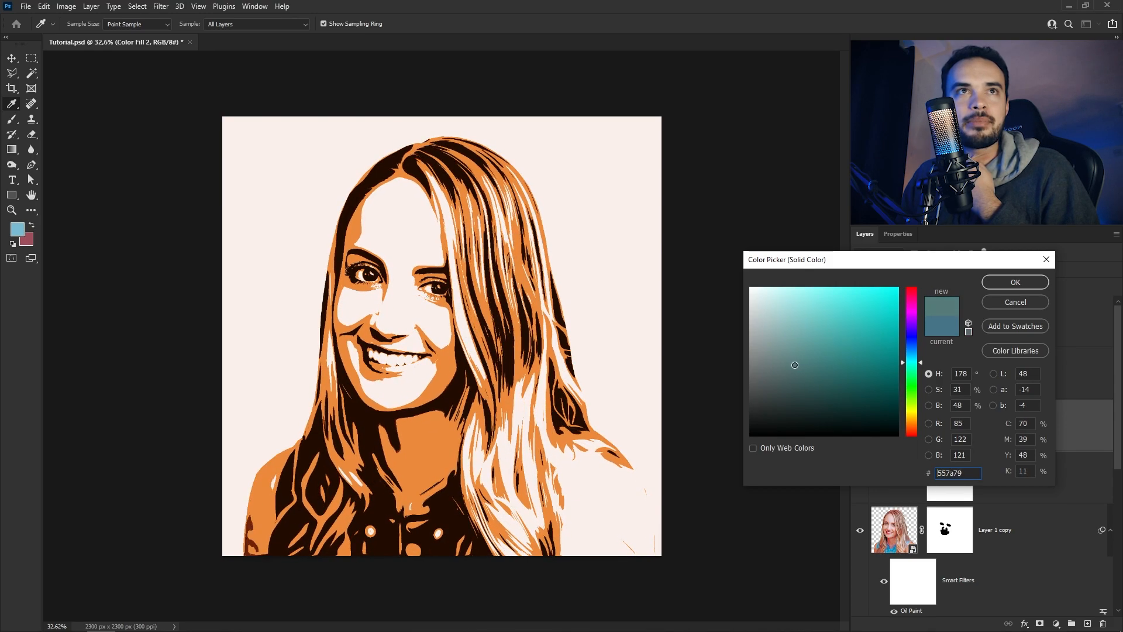
mouse_move(783, 361)
left_mouse_down()
mouse_move(855, 322)
mouse_move(784, 328)
mouse_move(861, 318)
mouse_move(795, 318)
mouse_move(855, 333)
mouse_move(796, 339)
mouse_move(846, 331)
mouse_move(836, 406)
mouse_move(782, 409)
mouse_move(833, 406)
mouse_move(836, 396)
mouse_move(804, 380)
mouse_move(843, 370)
mouse_move(788, 341)
mouse_move(779, 381)
mouse_move(813, 360)
mouse_move(803, 354)
mouse_move(815, 352)
mouse_move(813, 362)
left_mouse_up()
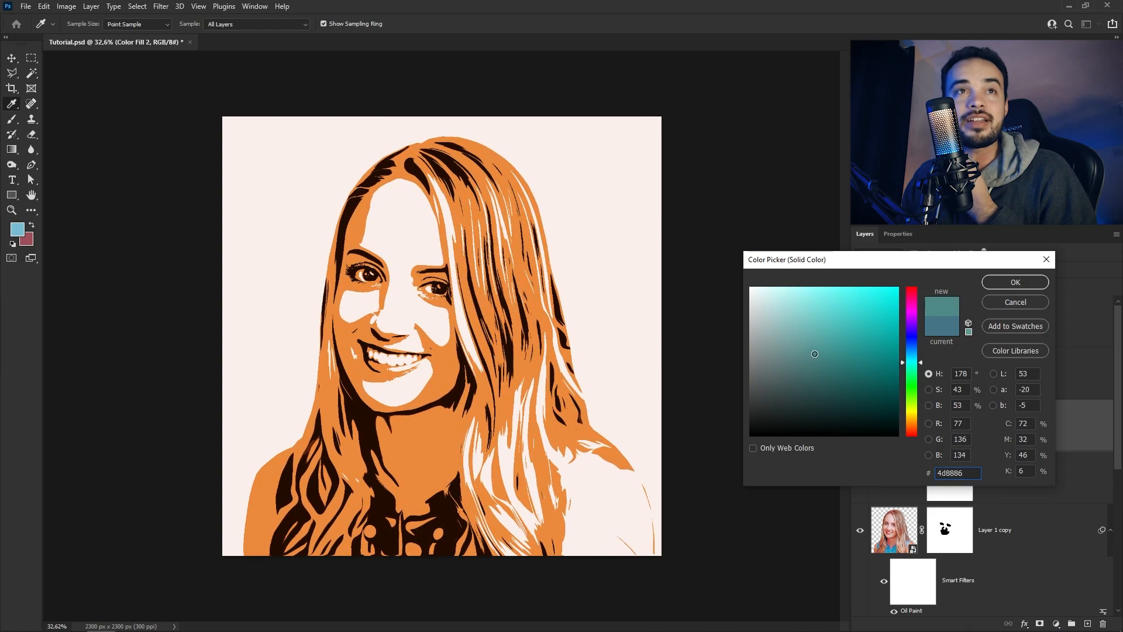
mouse_move(801, 354)
left_mouse_down()
mouse_move(805, 374)
mouse_move(794, 353)
mouse_move(791, 363)
left_mouse_up()
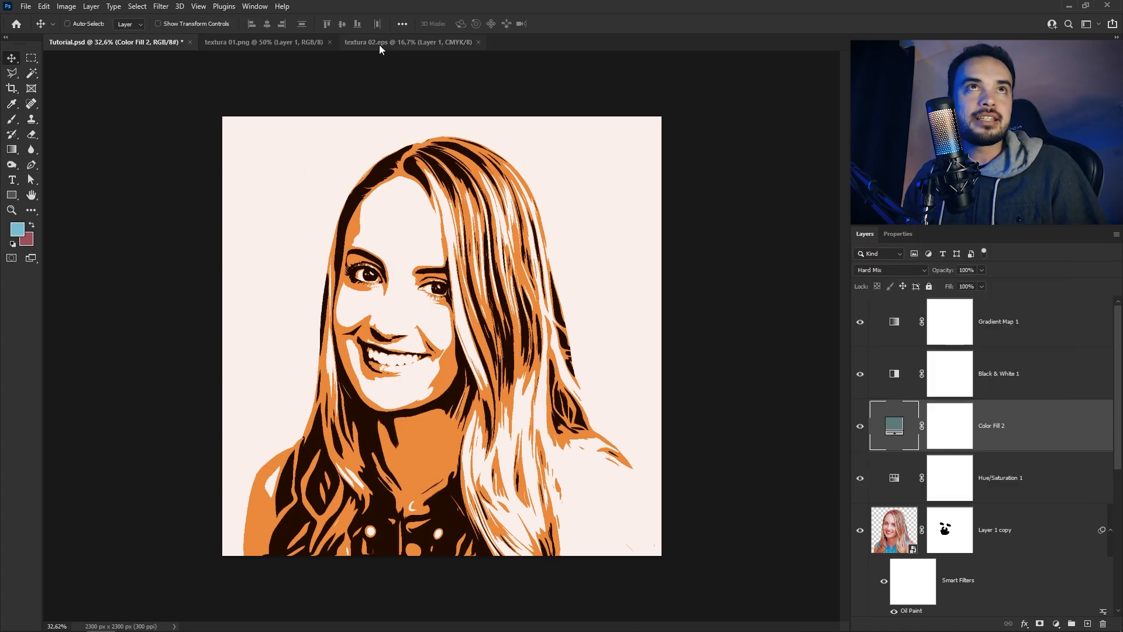
Copy the black starburst from textura 02.eps into Tutorial.psd, directly above the Color Fill 1 layer, and position it behind the portrait
left_click(379, 43)
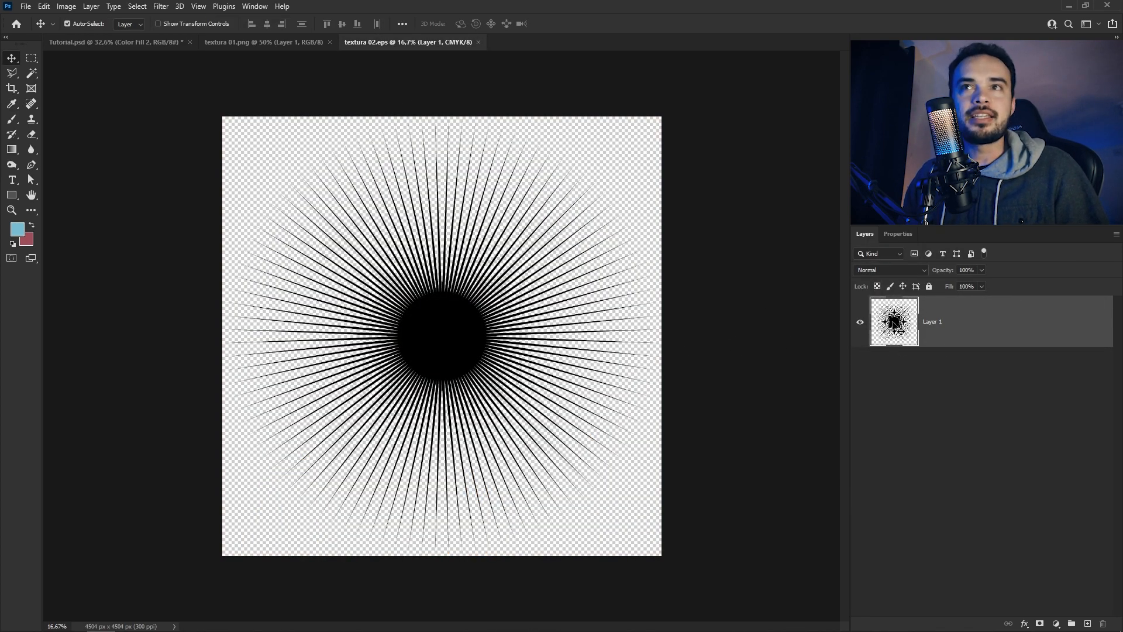
left_click(123, 43)
scroll(1003, 426, "down", 5)
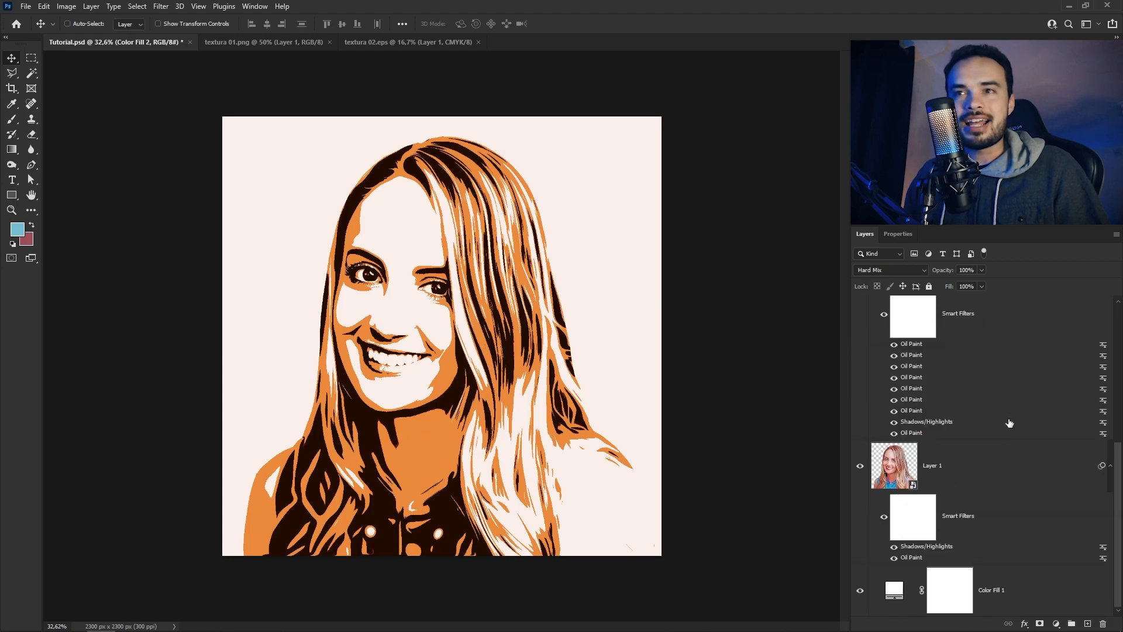
left_click(1054, 591)
key("ctrl+v")
left_click_drag(631, 237, 577, 246)
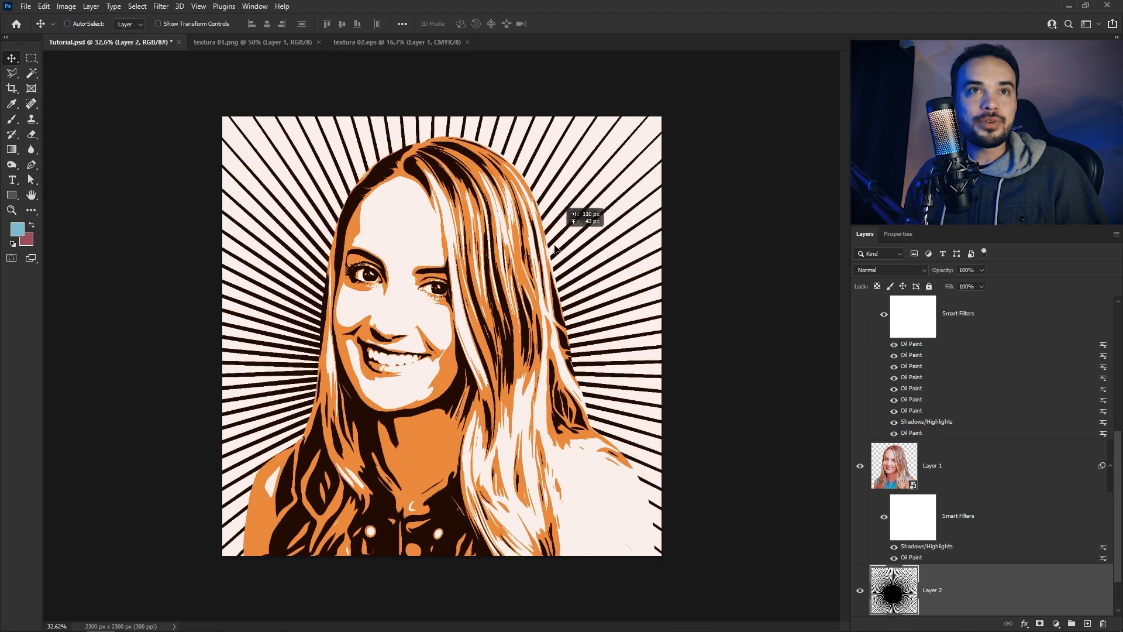
Scale the starburst to about 69.69% and centre it horizontally on the canvas behind the portrait
key("ctrl+t")
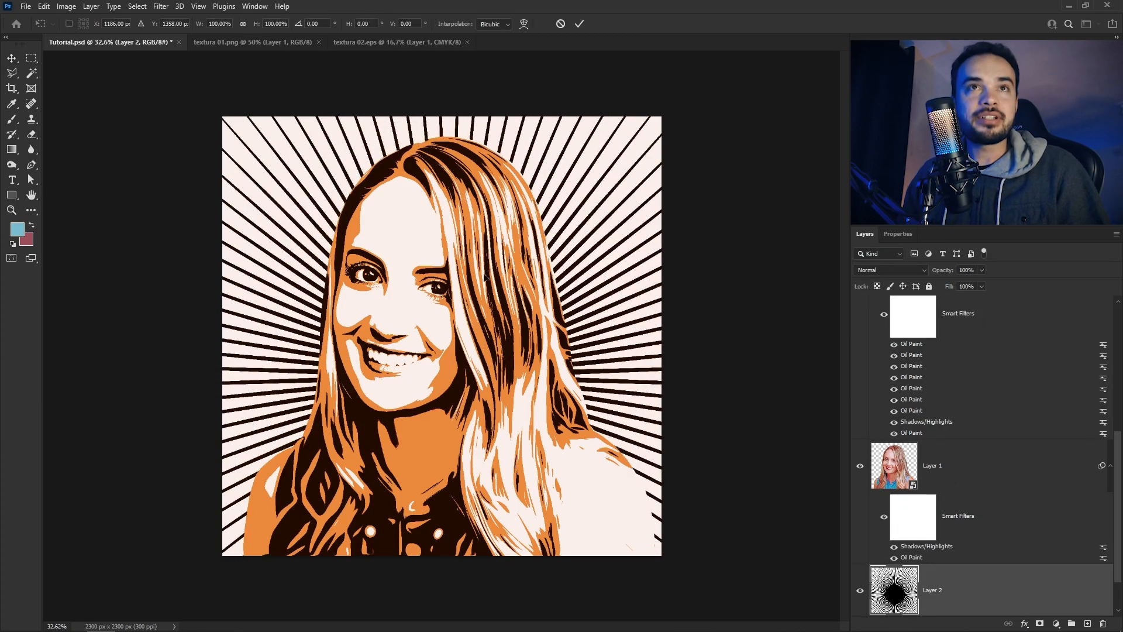
scroll(472, 272, "down", 5)
left_click_drag(610, 186, 533, 262)
scroll(533, 266, "up", 9)
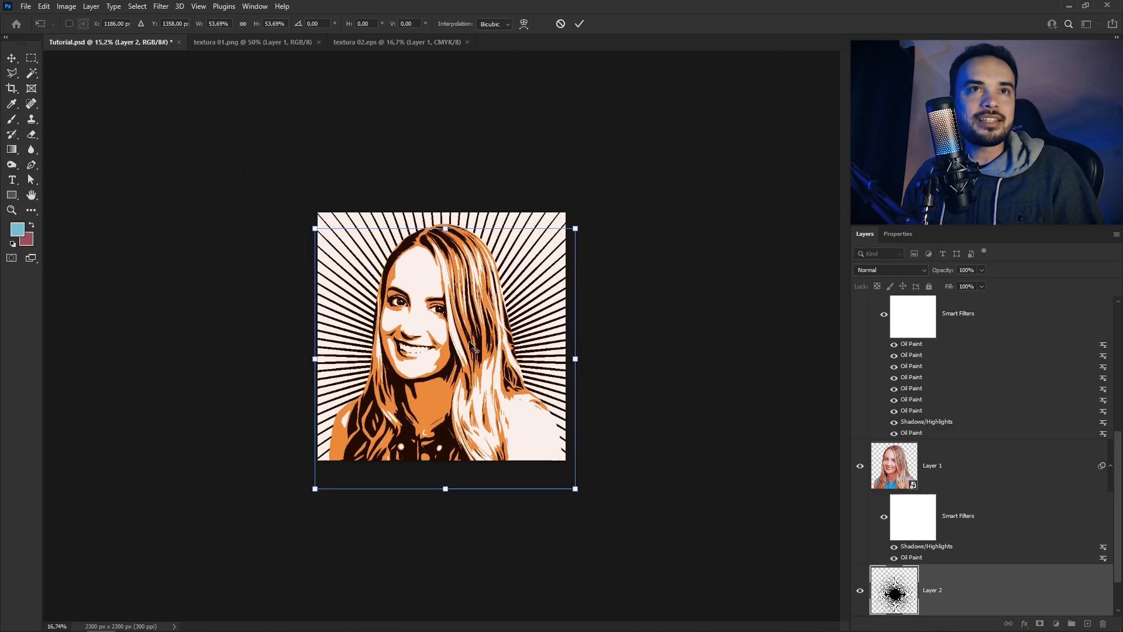
left_click_drag(540, 338, 535, 315)
left_click_drag(651, 139, 716, 73)
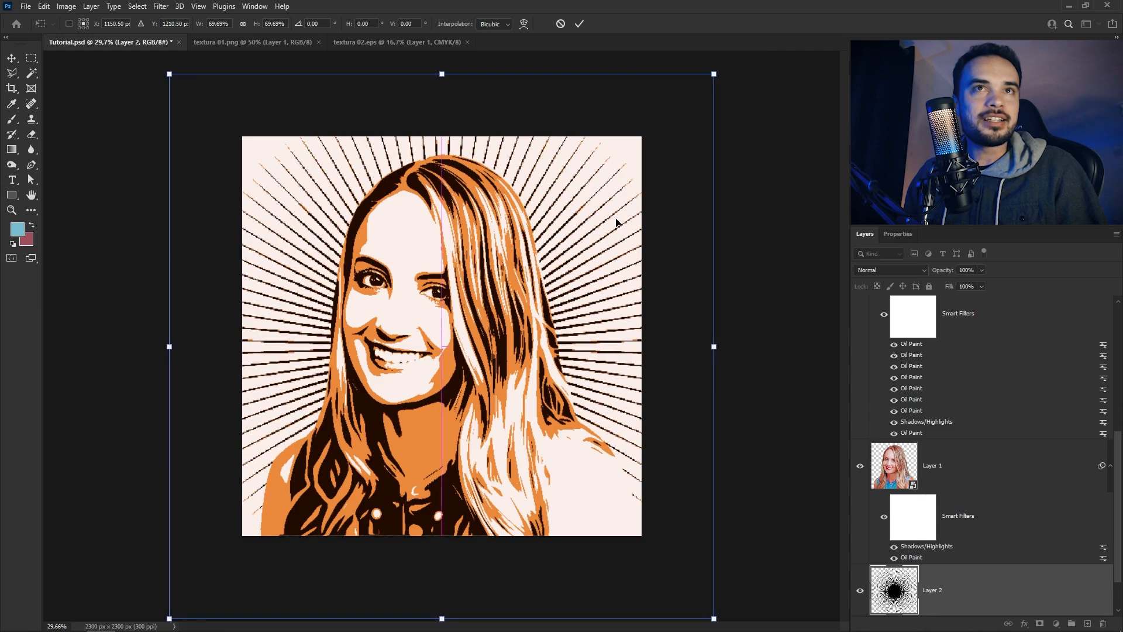
scroll(474, 377, "up", 3)
key("alt+space")
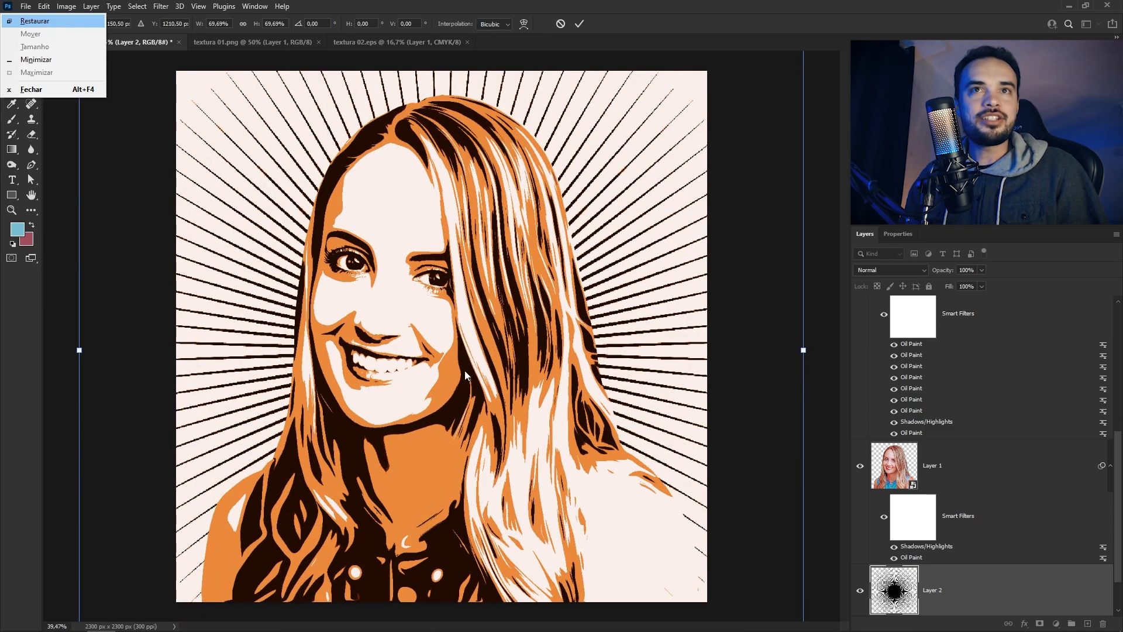
left_click(579, 25)
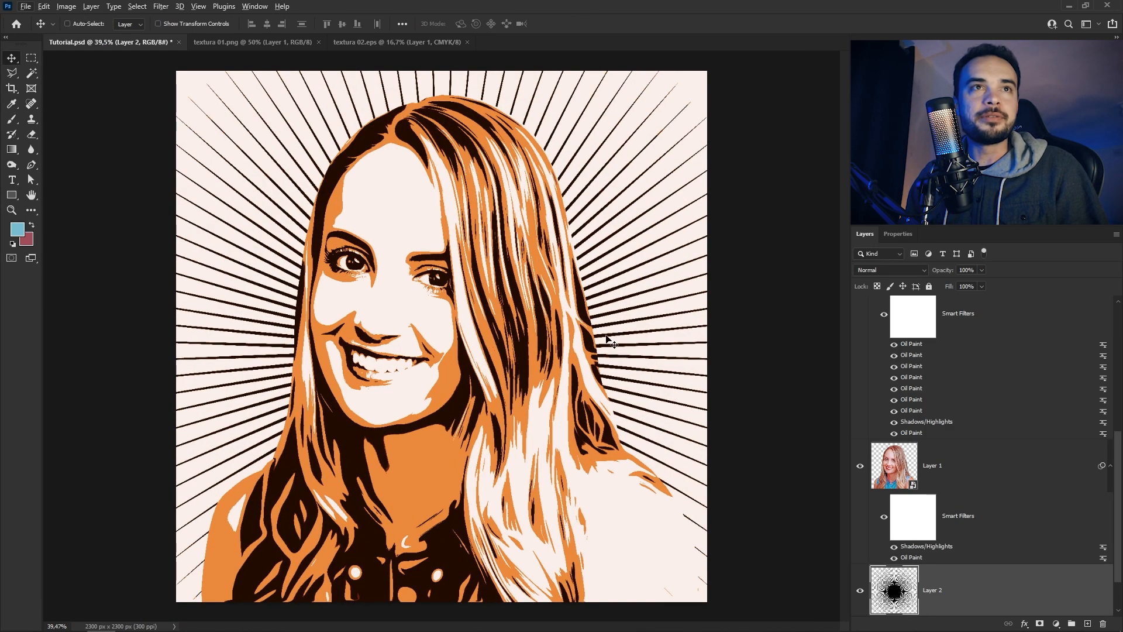
Lighten the starburst on Layer 2 with a Hue/Saturation adjustment, setting Lightness to +59
scroll(430, 392, "down", 2)
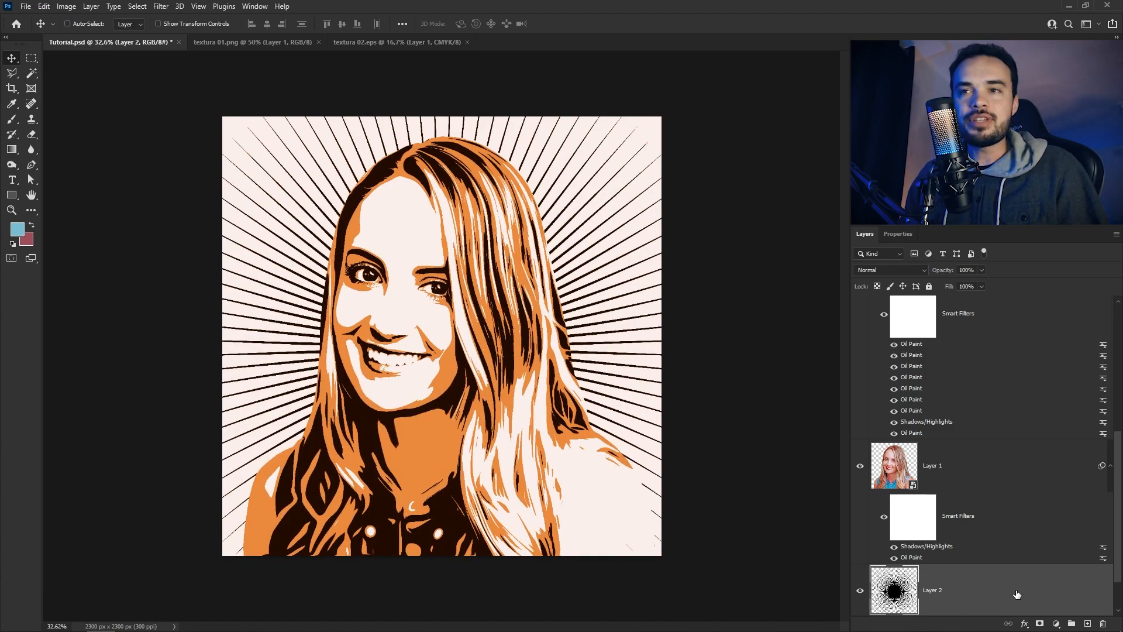
left_click(78, 24)
left_click(66, 6)
mouse_move(93, 36)
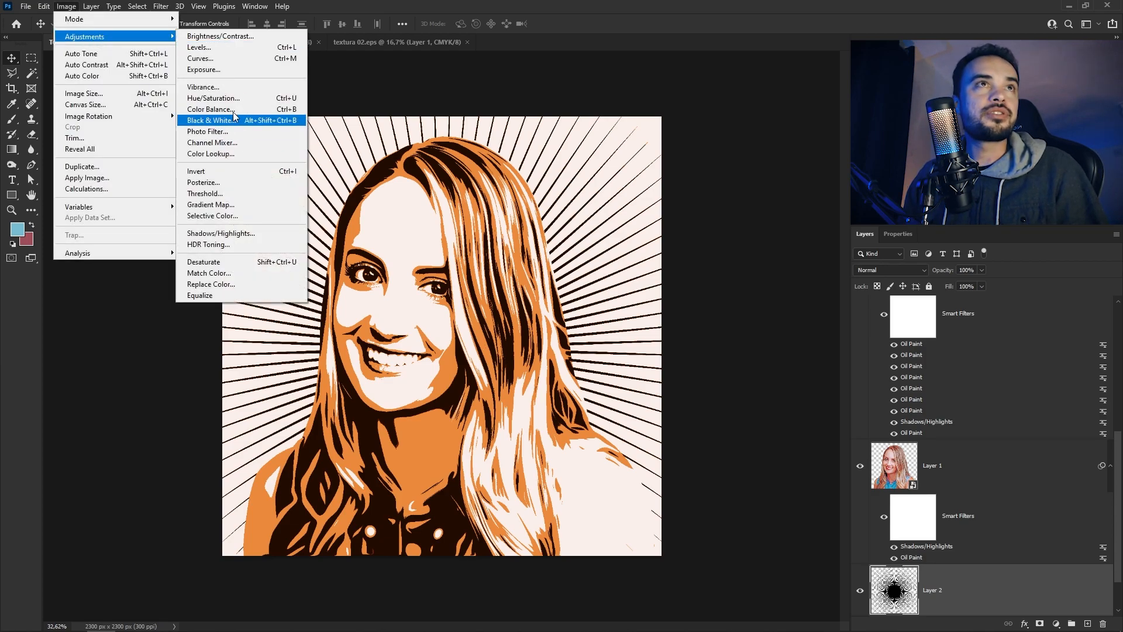
left_click(213, 98)
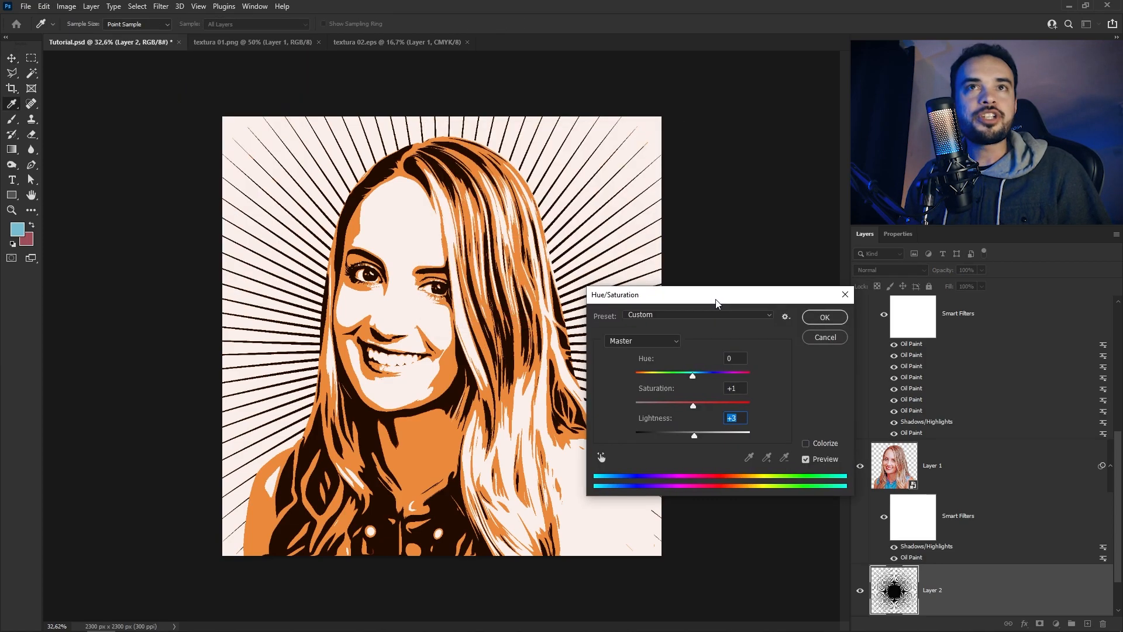
left_click_drag(694, 440, 727, 438)
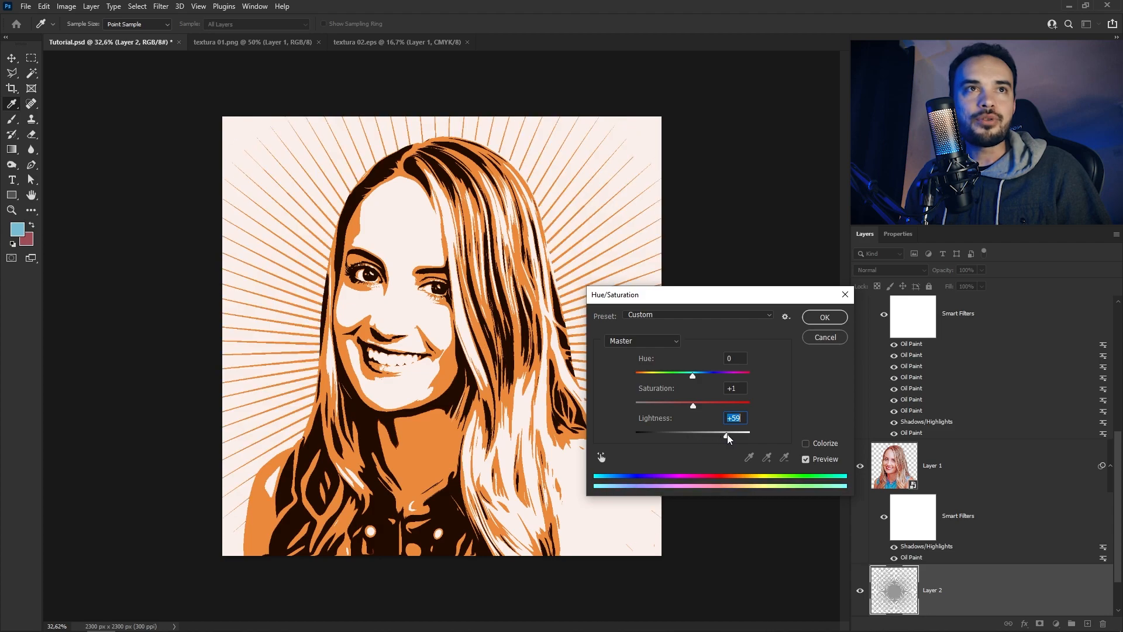
left_click(830, 317)
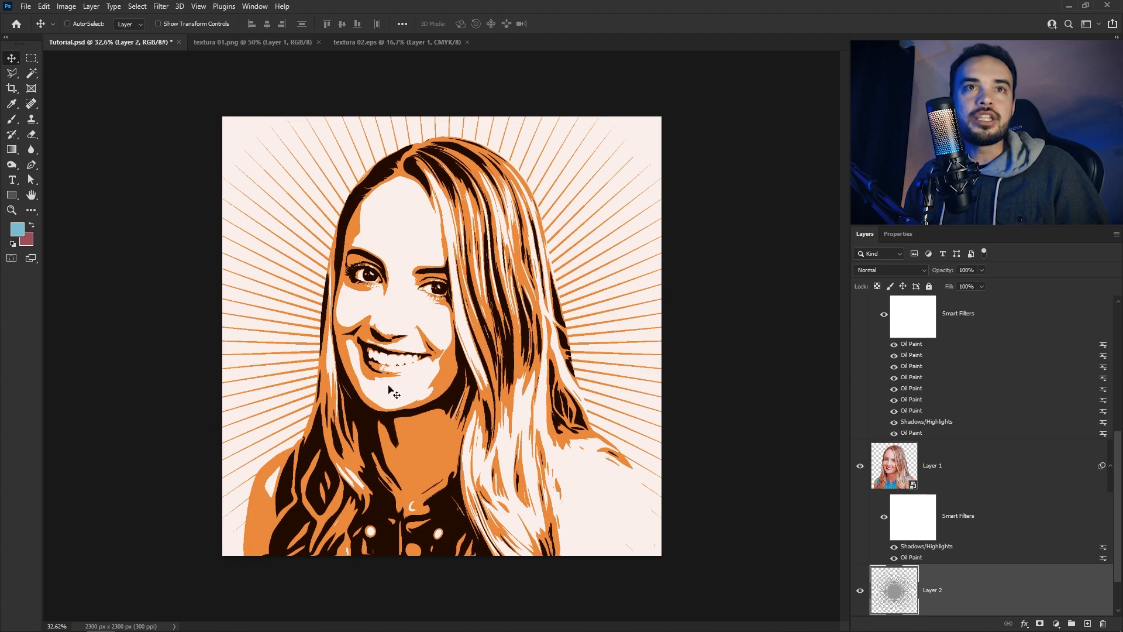
scroll(1028, 328, "up", 10)
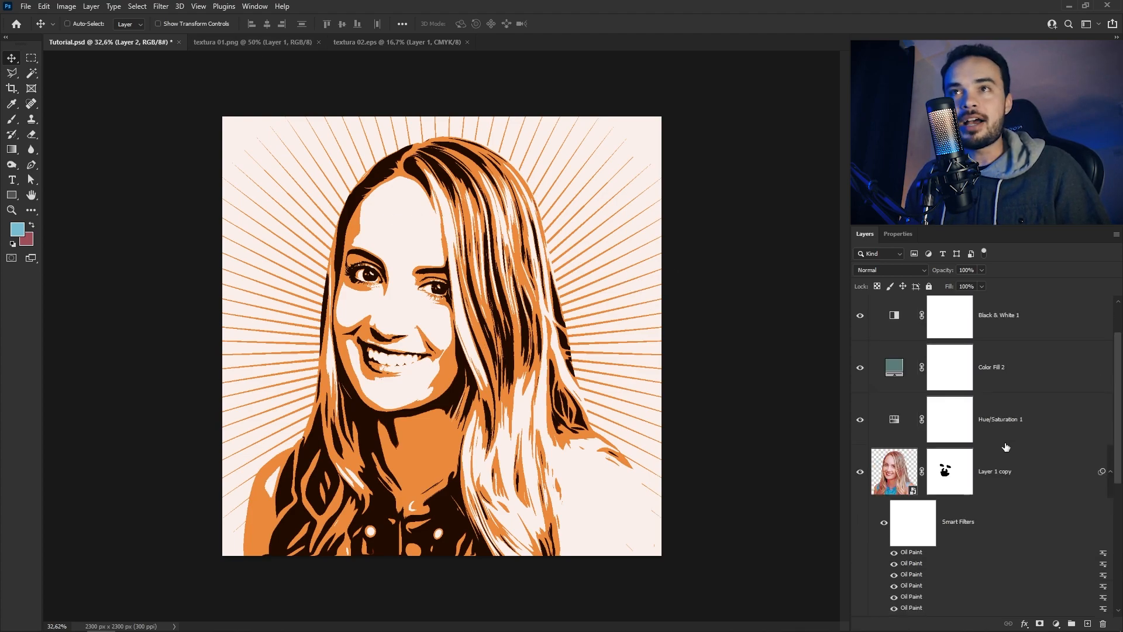
Copy the black halftone texture from textura 01.png into Tutorial.psd, directly above the starburst on Layer 2
scroll(1034, 352, "down", 10)
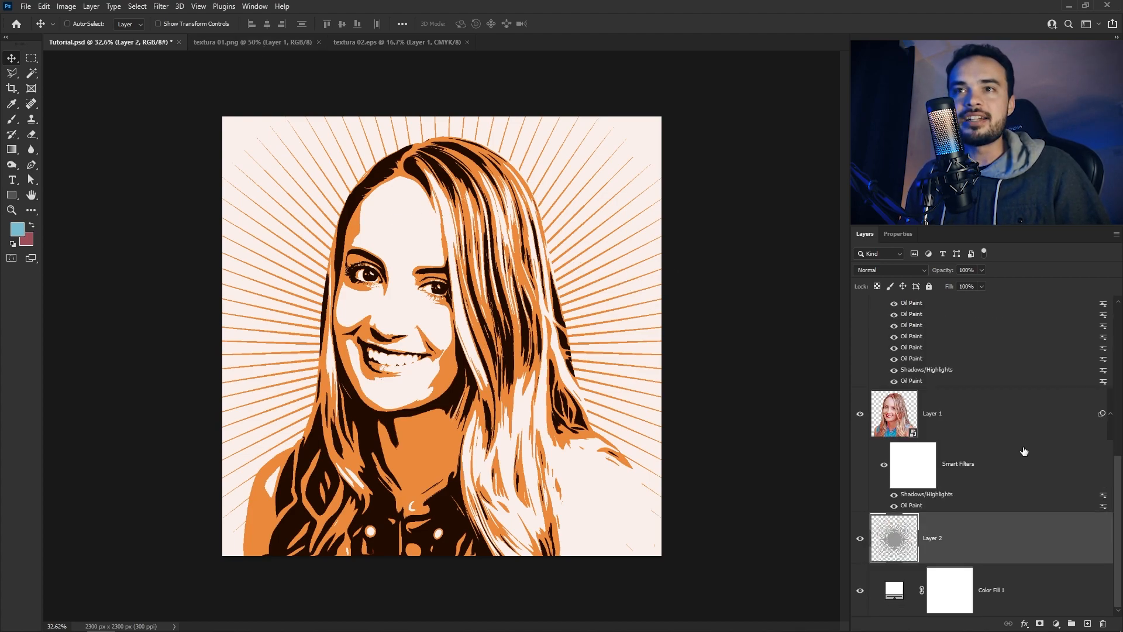
left_click(247, 44)
key("ctrl+c")
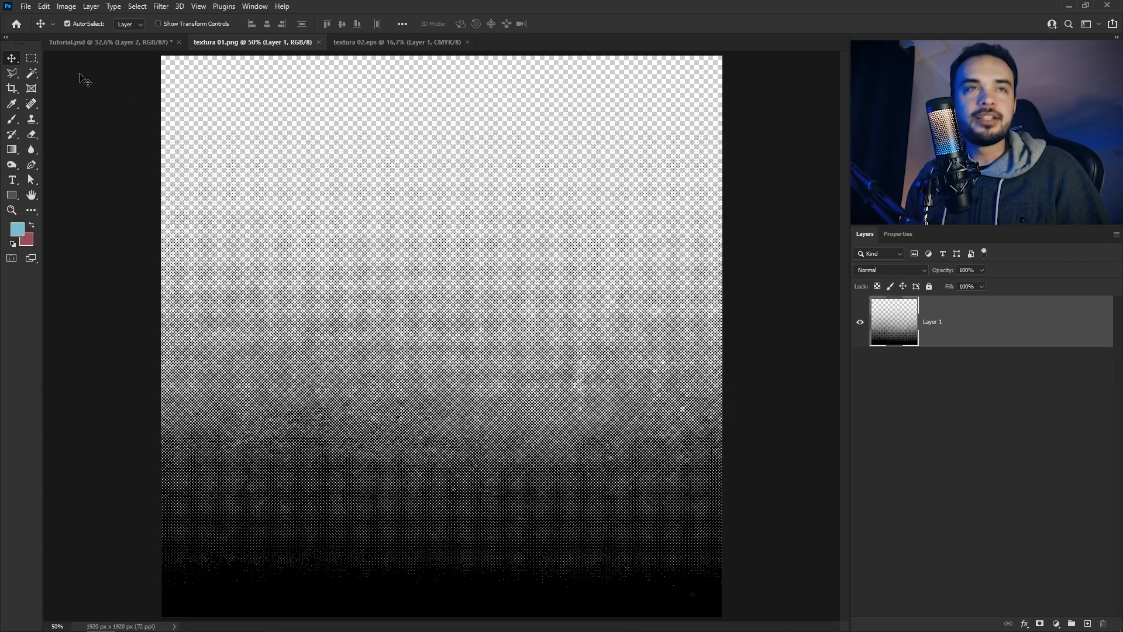
left_click(101, 43)
key("ctrl+v")
Enlarge the halftone texture to span the canvas width and position it behind the portrait, with its densest dots at the lower edge
key("ctrl+t")
left_click_drag(679, 497, 679, 551)
left_click_drag(633, 355, 632, 414)
key("Return")
scroll(1017, 499, "down", 1)
left_click_drag(1016, 499, 1019, 558)
left_click_drag(946, 522, 945, 520)
scroll(708, 331, "up", 10)
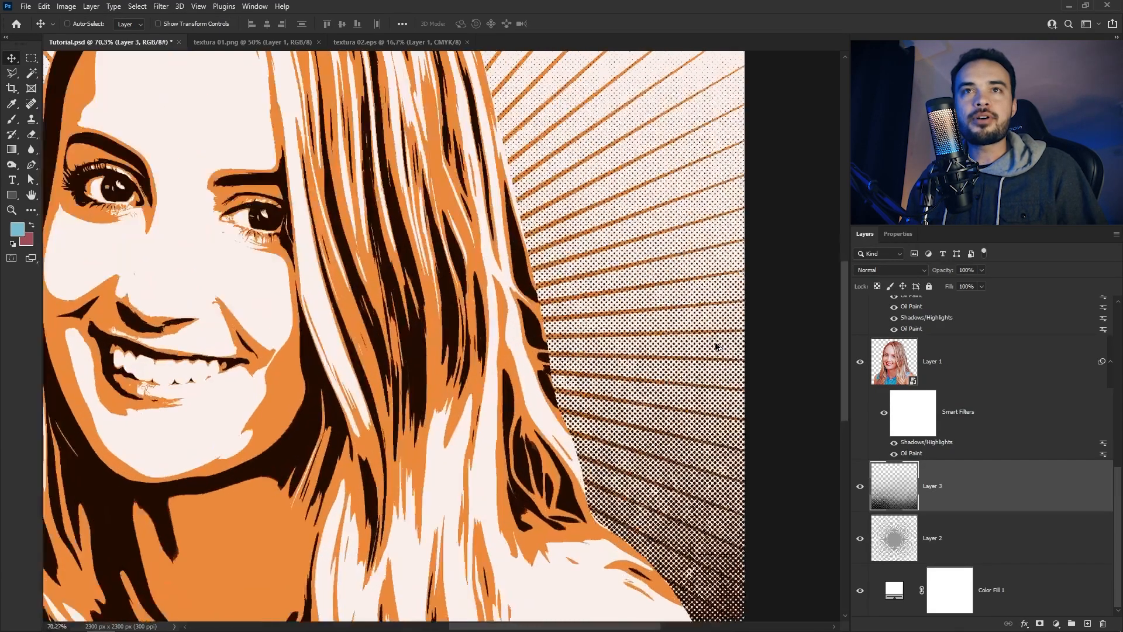
Lower the opacity of the halftone texture on Layer 3 to 47%, checking the dot colour up close
scroll(545, 354, "up", 1)
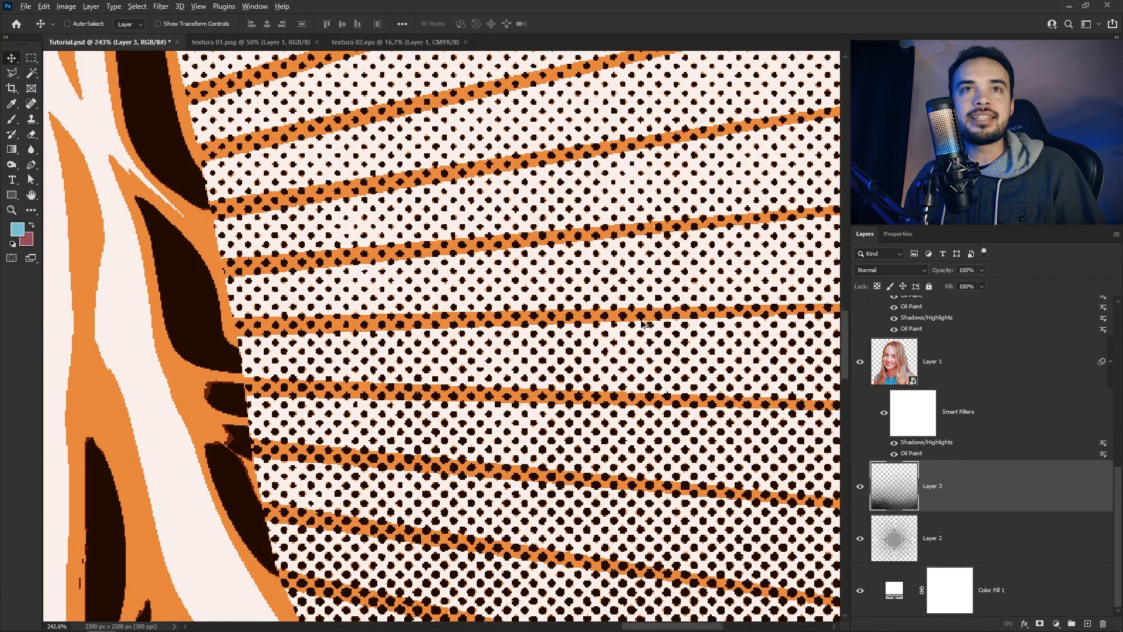
scroll(643, 322, "up", 1)
scroll(632, 333, "down", 4)
scroll(620, 348, "down", 1)
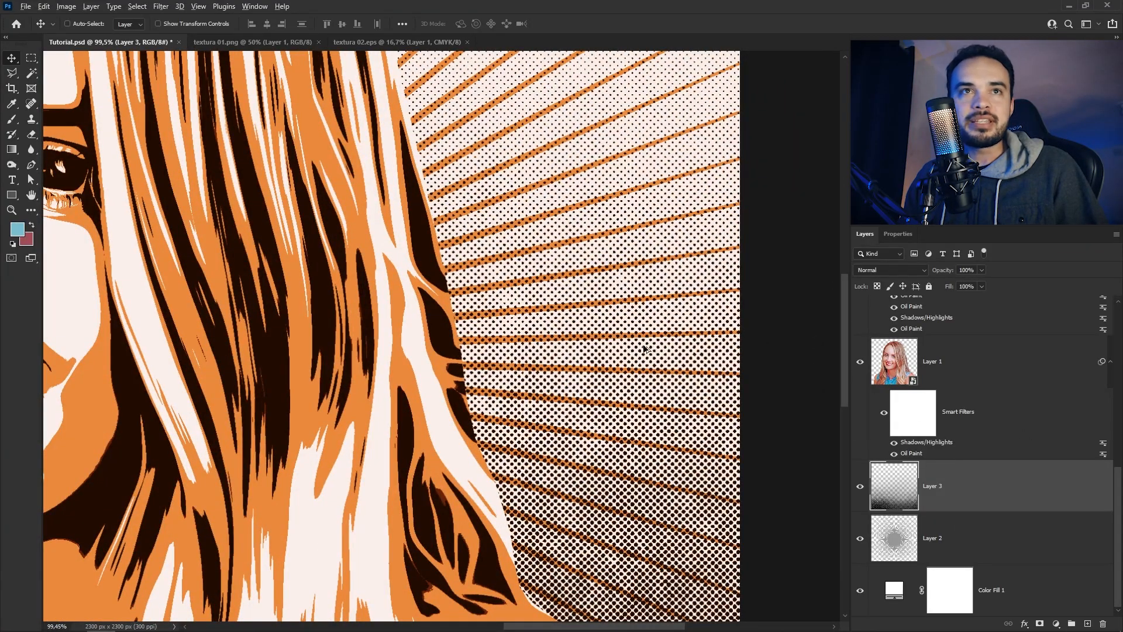
scroll(640, 360, "up", 3)
left_click(981, 270)
left_click_drag(985, 283, 954, 283)
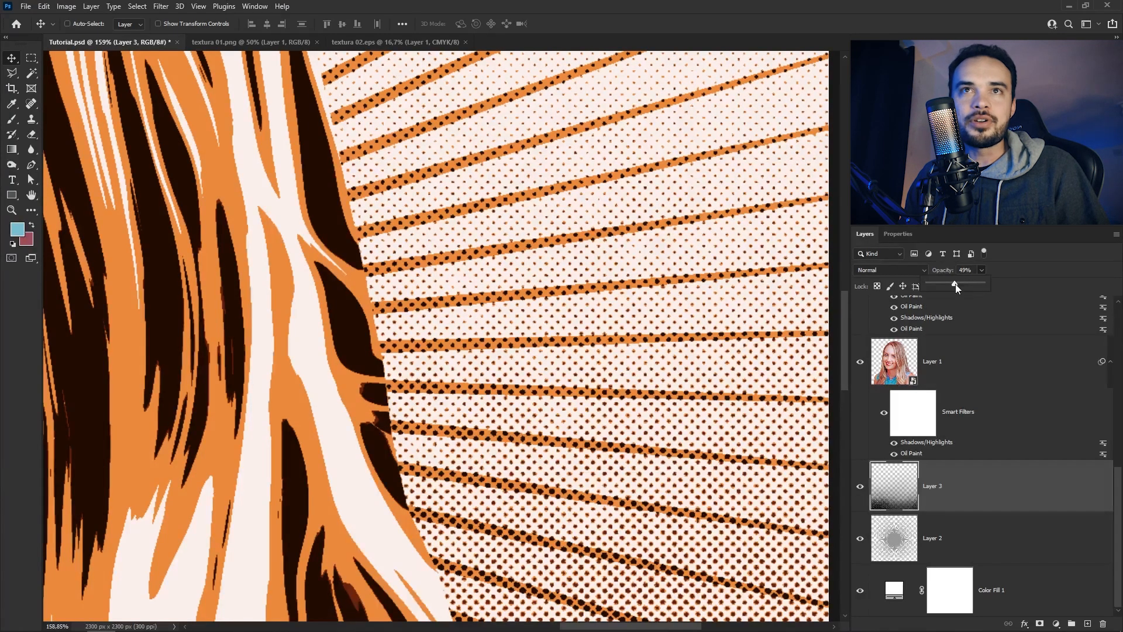
scroll(753, 281, "up", 4)
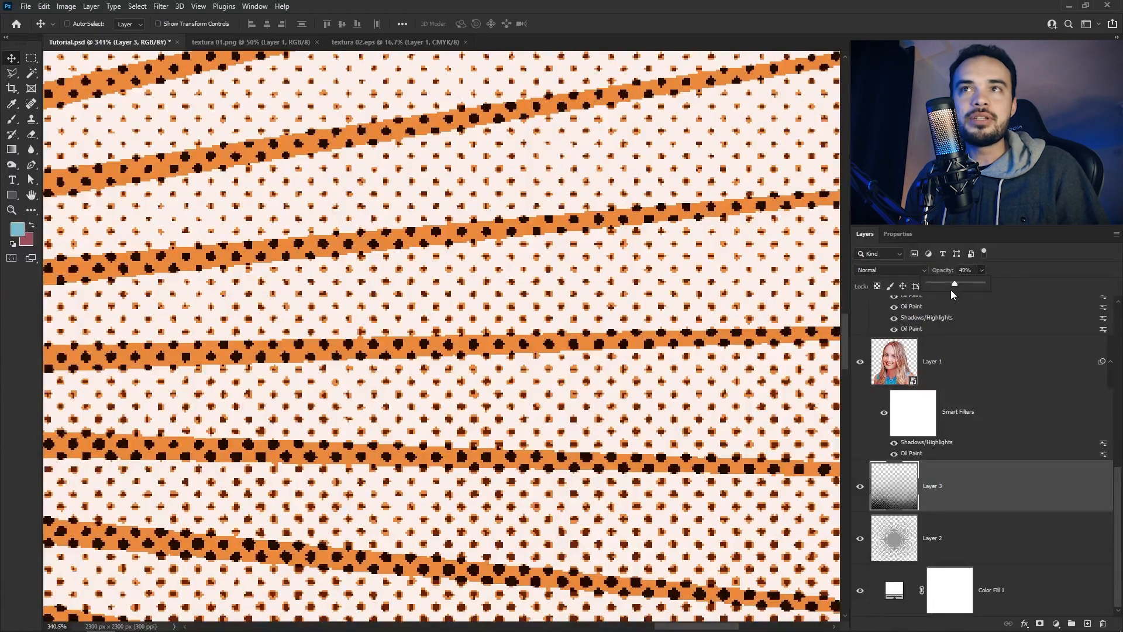
left_click_drag(951, 285, 952, 283)
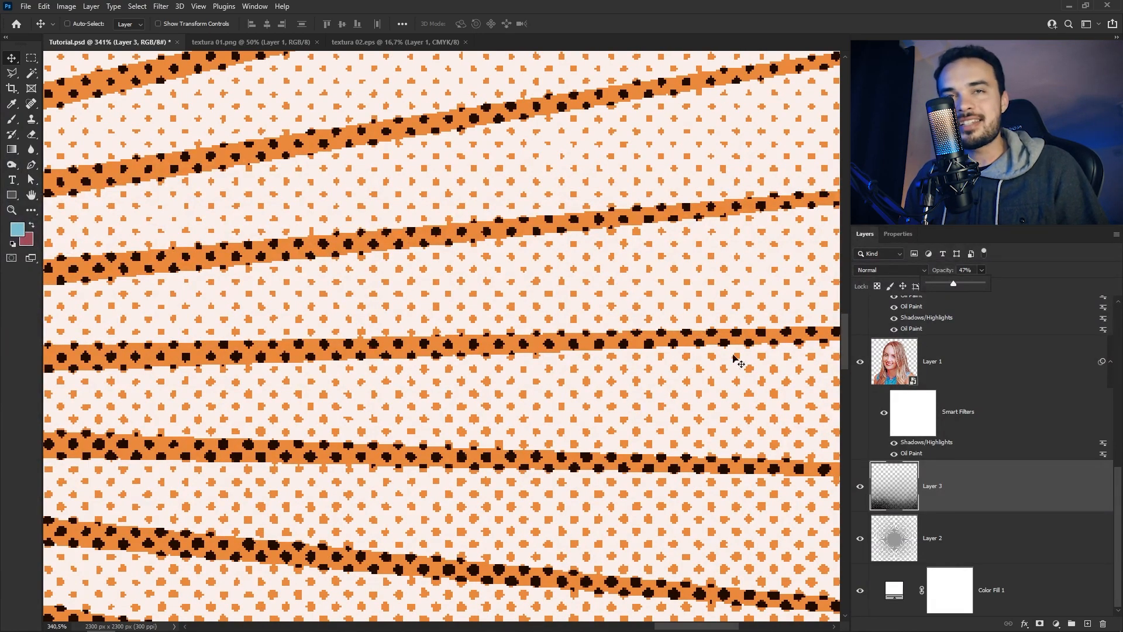
scroll(691, 281, "up", 2)
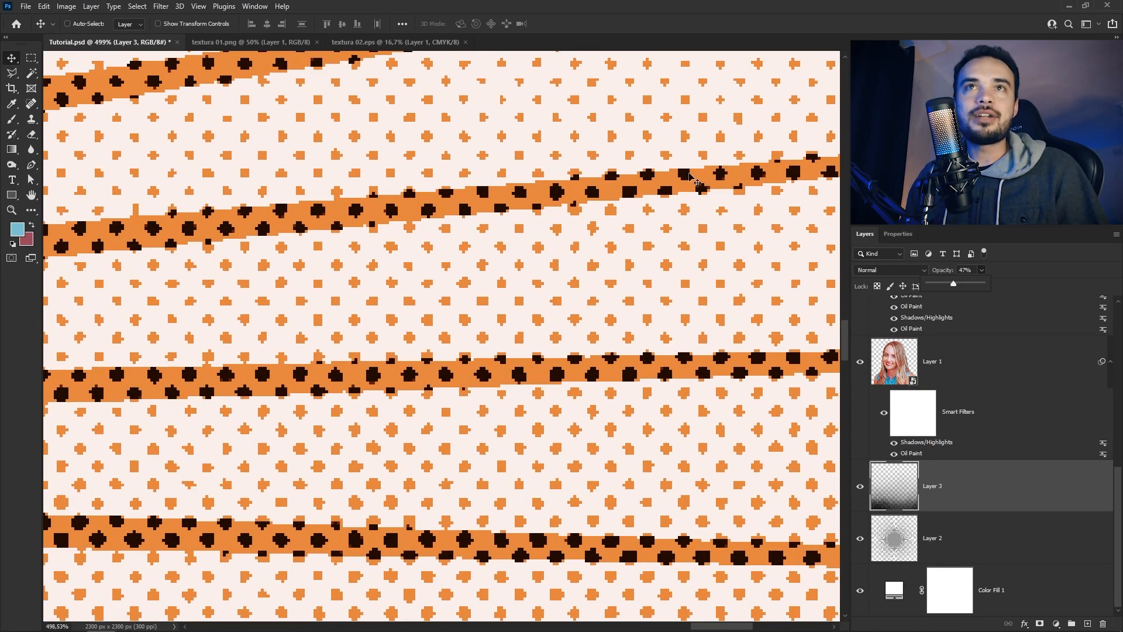
key("ctrl")
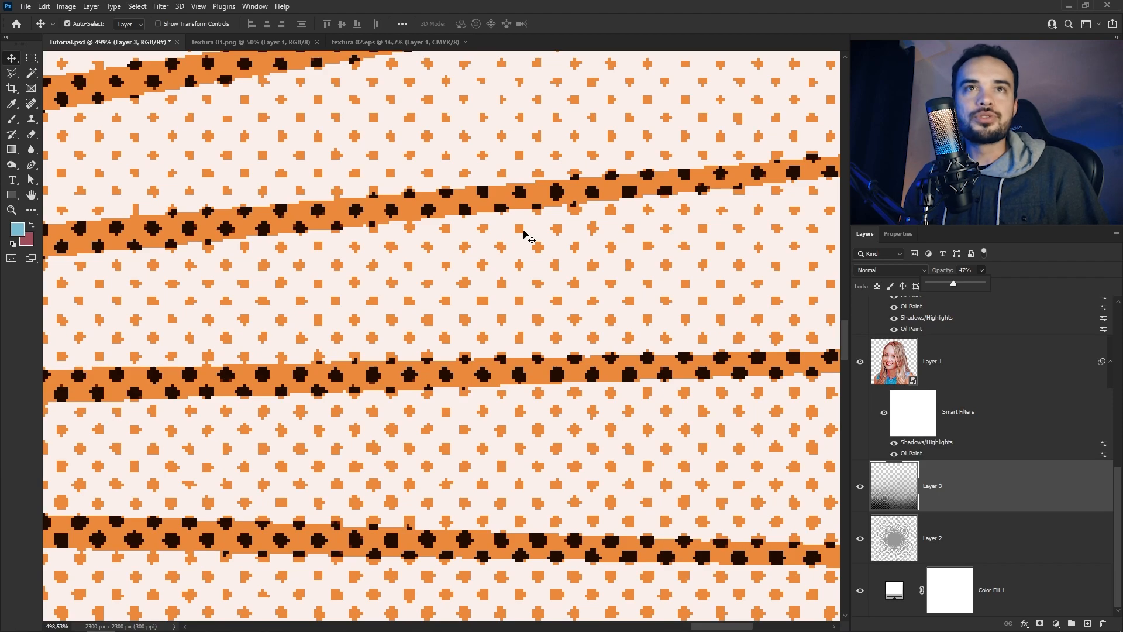
key("ctrl+0")
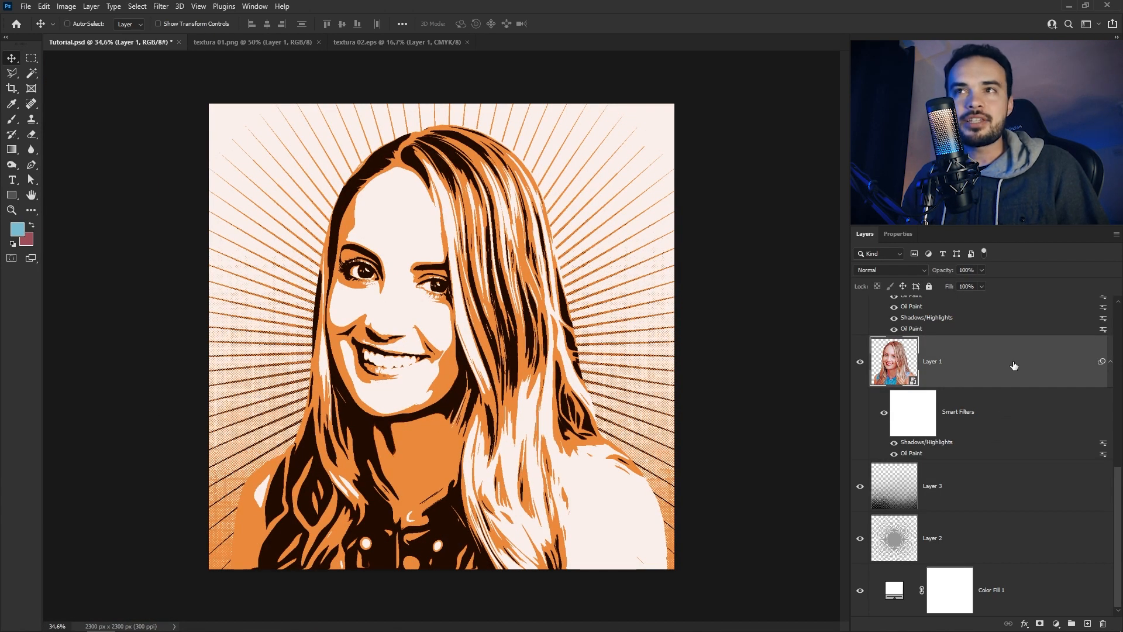
Add a white Solid Color fill layer directly above Layer 1 copy
scroll(1008, 386, "up", 4)
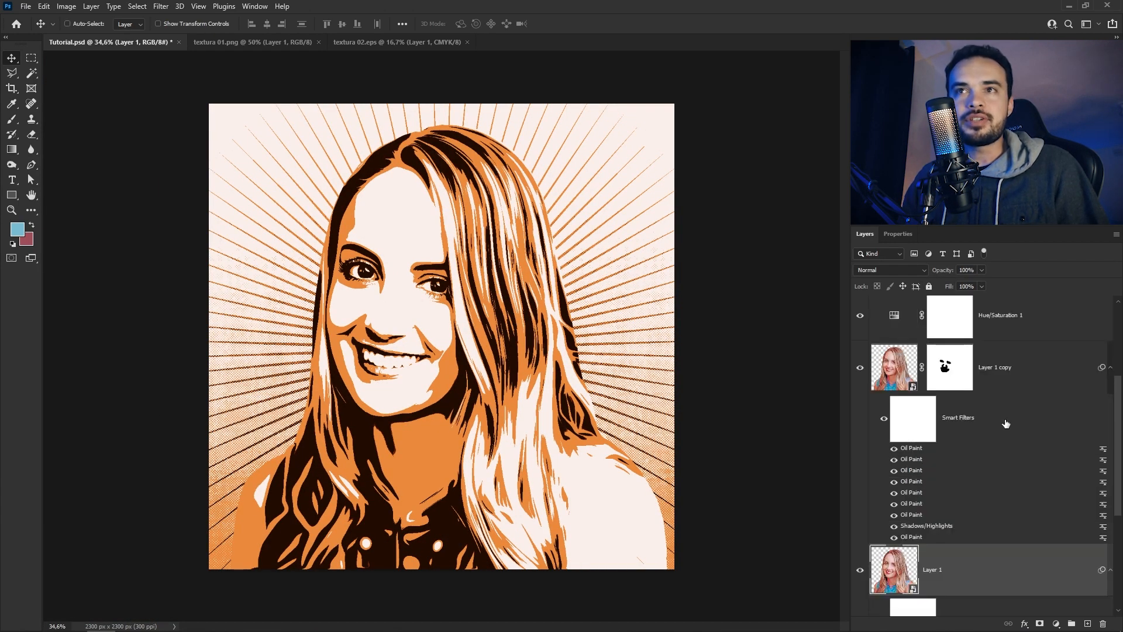
left_click(1030, 382)
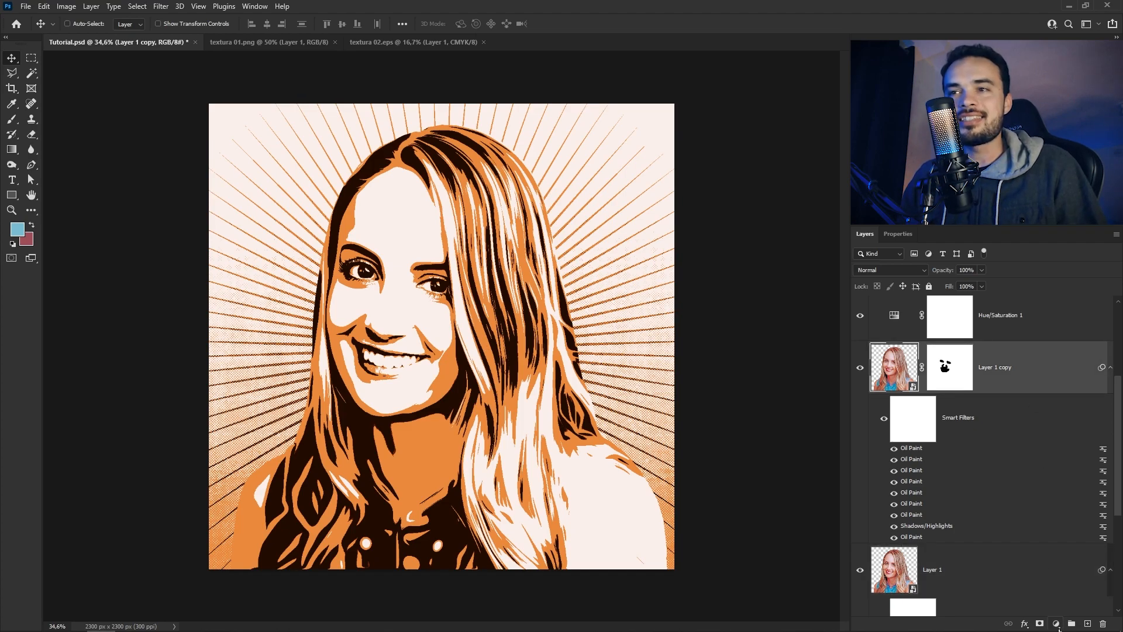
left_click(1056, 624)
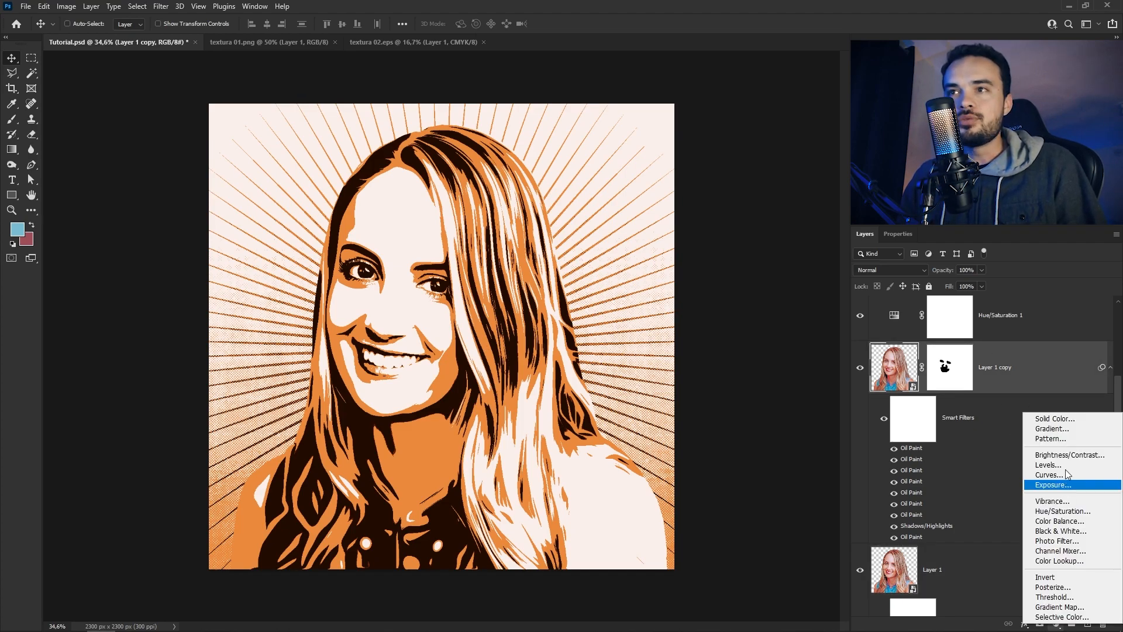
left_click(1053, 418)
left_click(1000, 284)
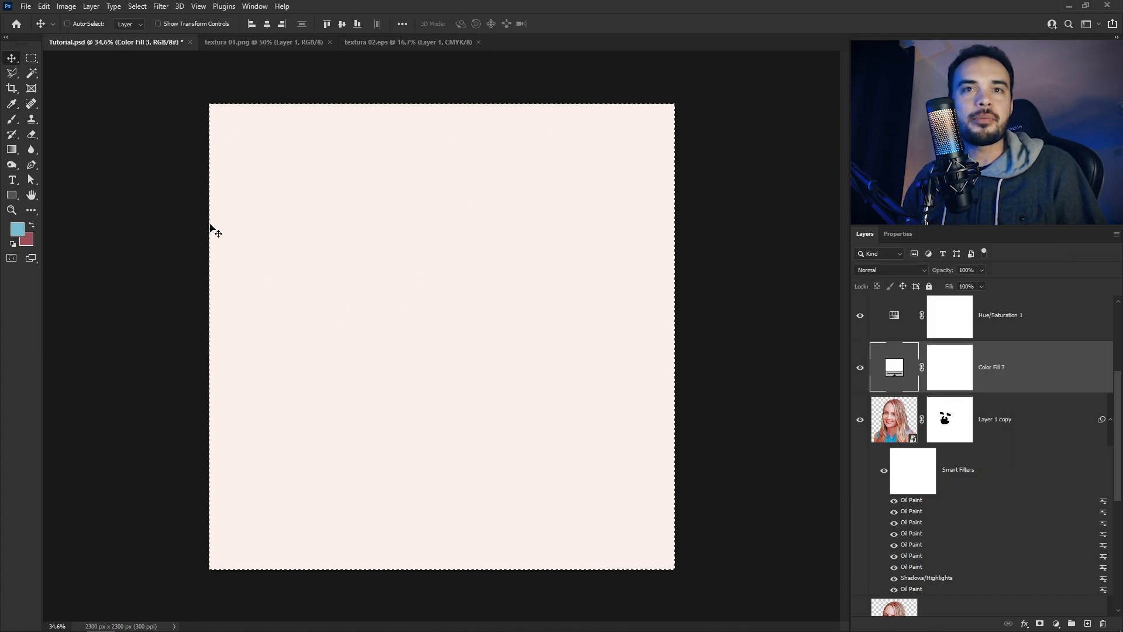
Contract the full-canvas selection by 100 pixels and fill it with black on the Color Fill 3 mask to leave a border, and deselect
left_click(138, 7)
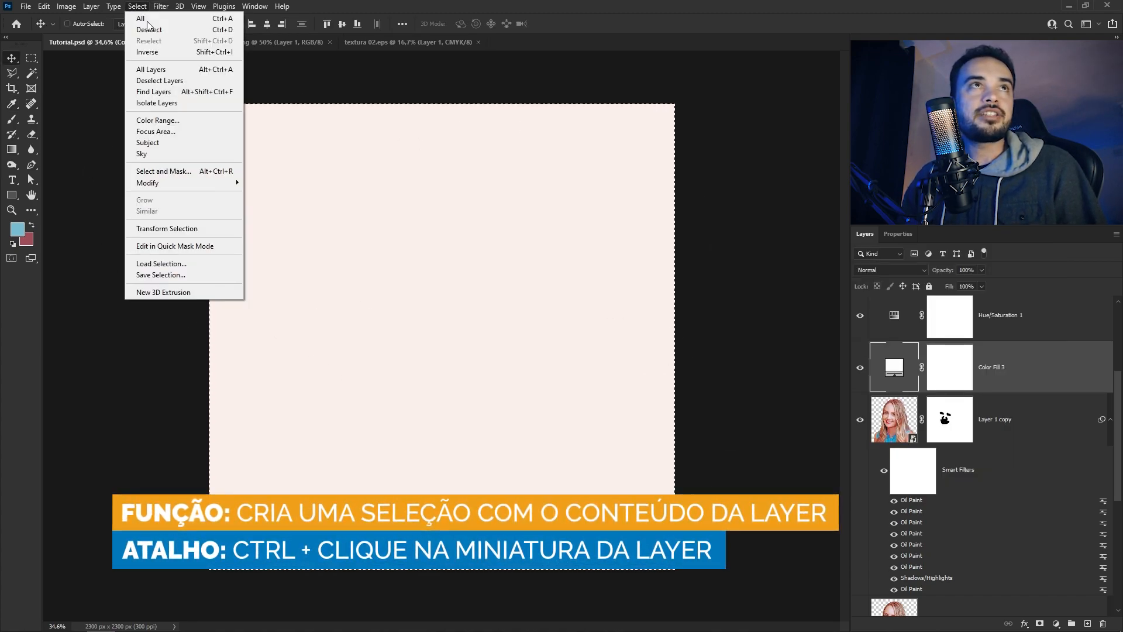
mouse_move(153, 183)
left_click(275, 216)
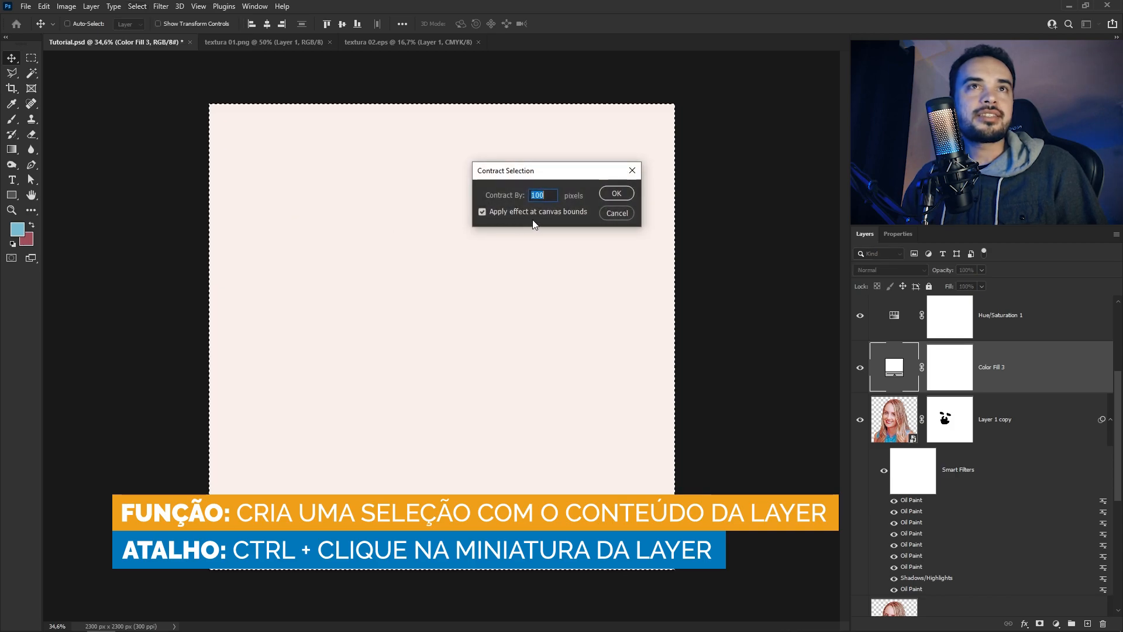
left_click(617, 193)
key("d")
left_click(949, 367)
key("alt+BackSpace")
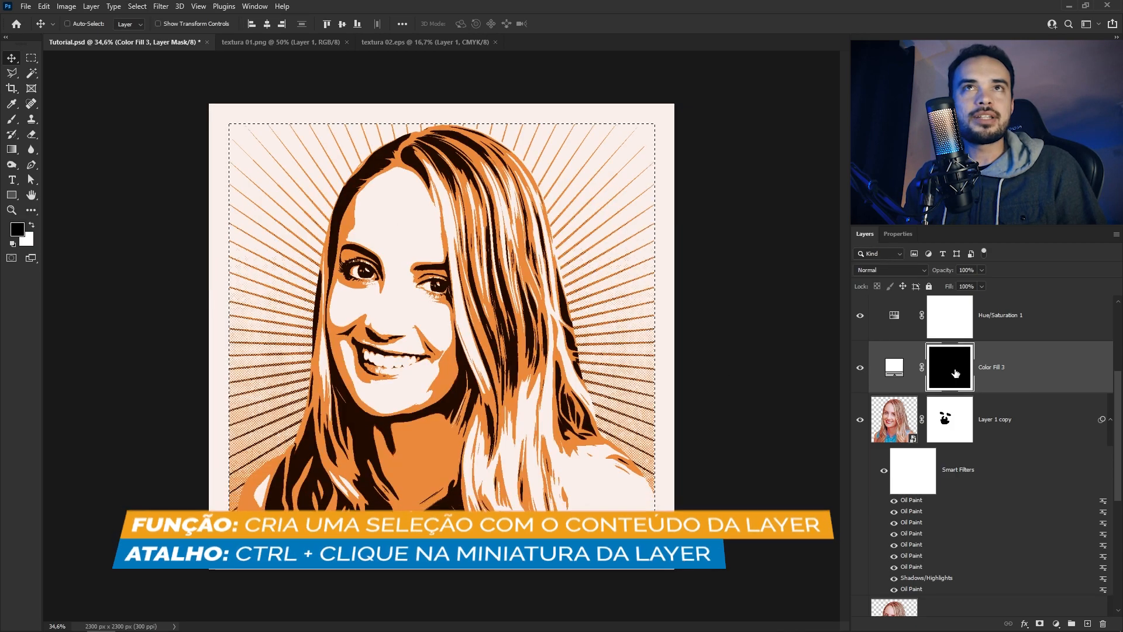
key("ctrl+d")
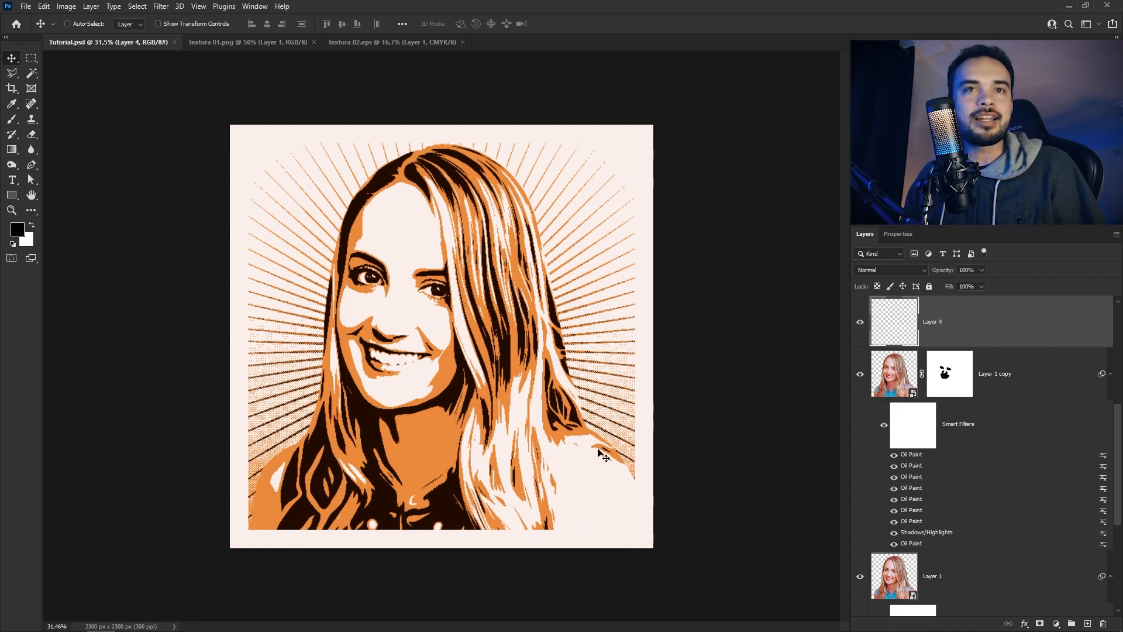
Duplicate the halftone texture on Layer 3 and place the copy directly above Layer 1 copy, over the portrait
scroll(1018, 535, "down", 3)
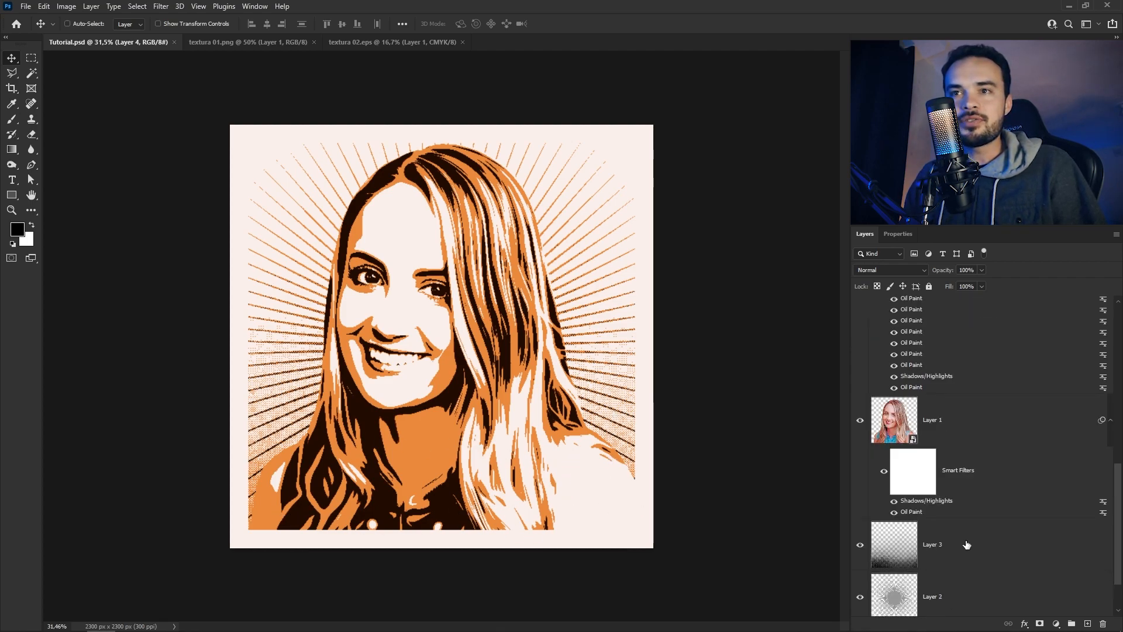
left_click(994, 543)
key("ctrl+j")
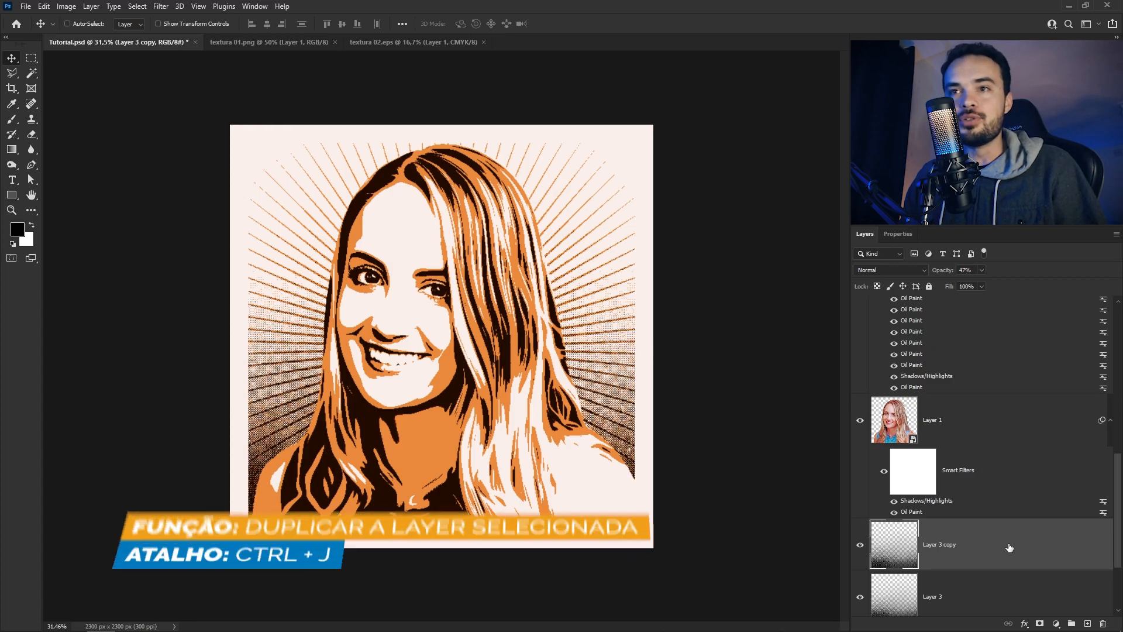
left_click_drag(994, 541, 1002, 351)
left_click_drag(1002, 352, 1003, 351)
Reduce the opacity of Layer 3 copy to 21% and check the halftone dots on the hair and shoulder
scroll(600, 462, "up", 5)
scroll(643, 462, "down", 3)
left_click(982, 270)
mouse_move(1003, 284)
left_mouse_down()
mouse_move(982, 285)
mouse_move(992, 285)
left_mouse_up()
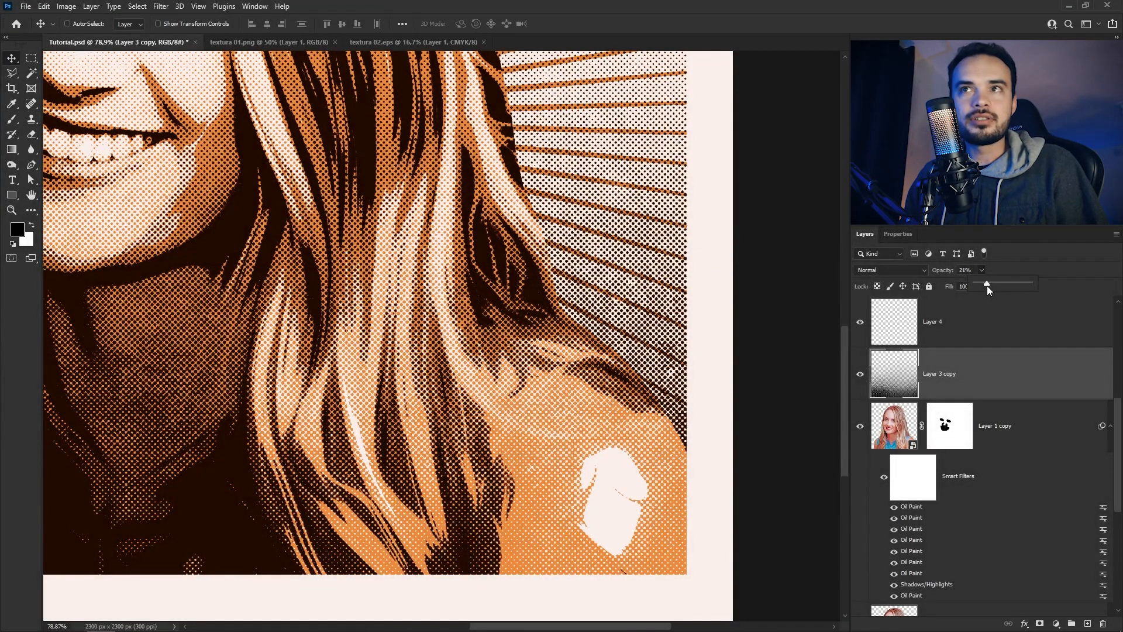
scroll(442, 388, "down", 5)
scroll(446, 515, "up", 3)
scroll(456, 509, "up", 3)
scroll(501, 434, "down", 5)
scroll(658, 427, "up", 5)
scroll(658, 426, "down", 5)
Compare the portrait with and without the halftone dots of Layer 3 copy
left_click(860, 374)
left_click(860, 374)
scroll(445, 351, "down", 2)
scroll(424, 553, "up", 4)
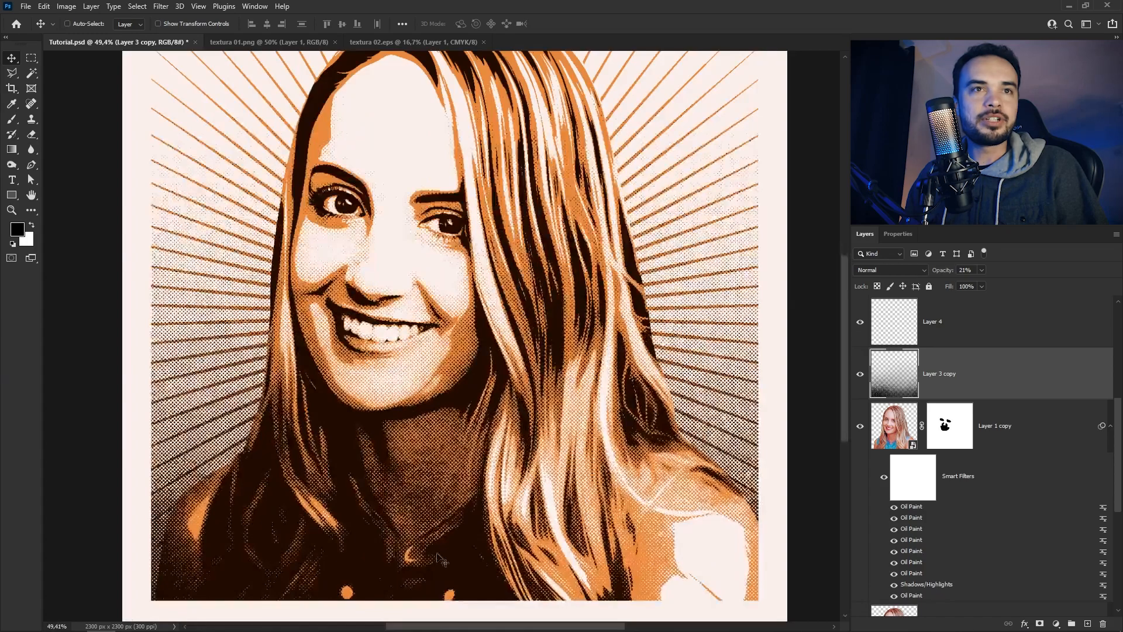
left_click(861, 375)
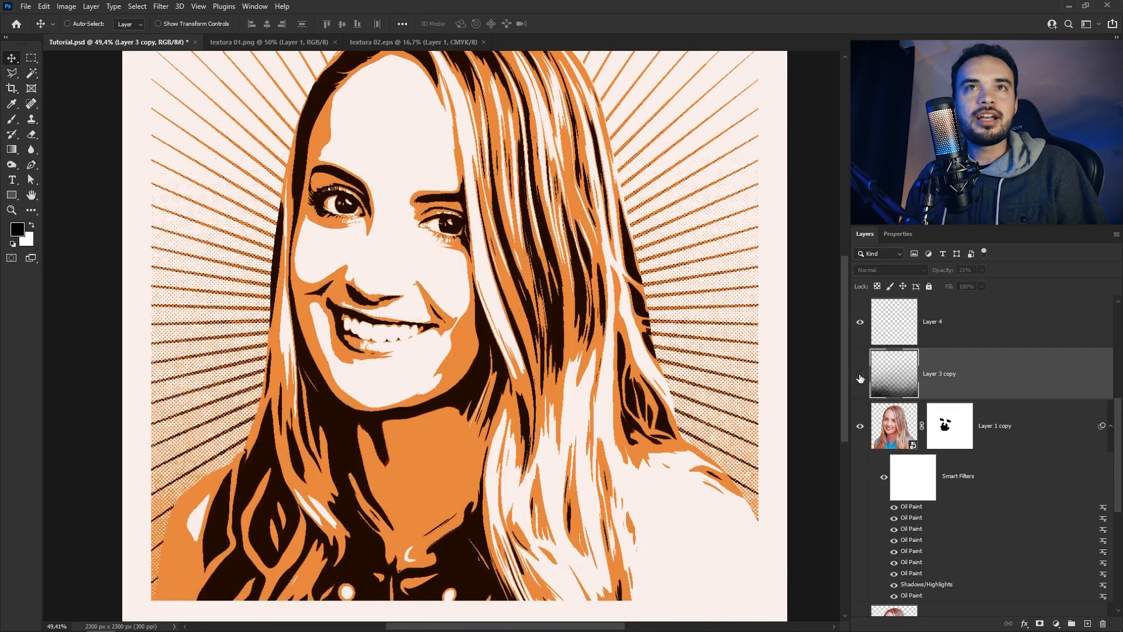
left_click(860, 375)
scroll(518, 398, "down", 3)
scroll(469, 408, "up", 2)
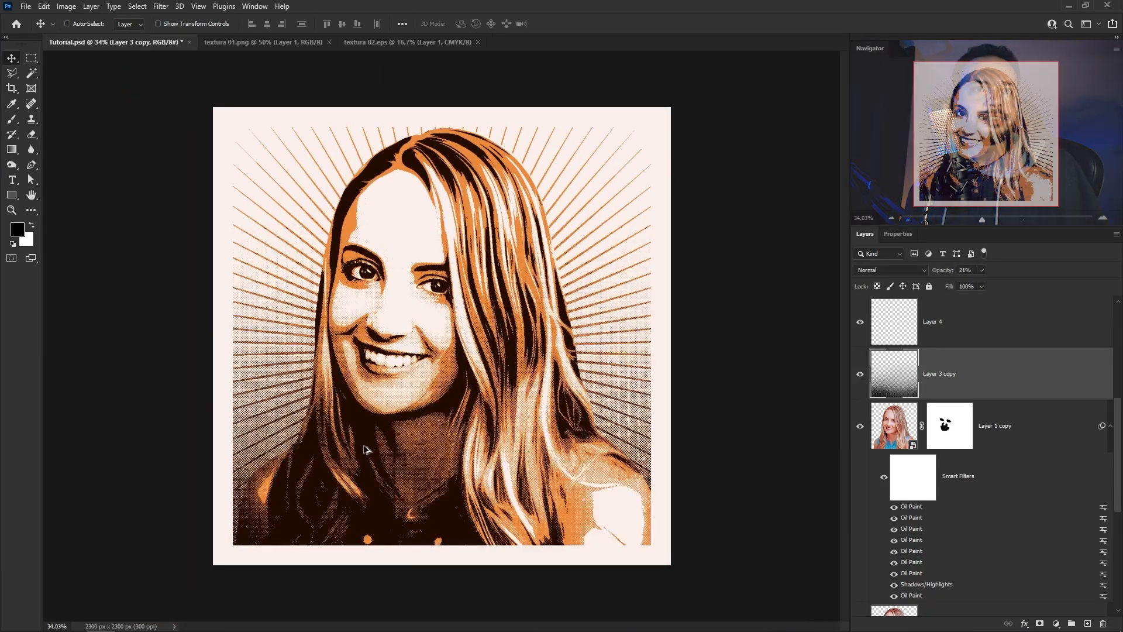
Show the artwork full screen without the interface and zoom in on the face
key("Tab")
key("f")
key("f")
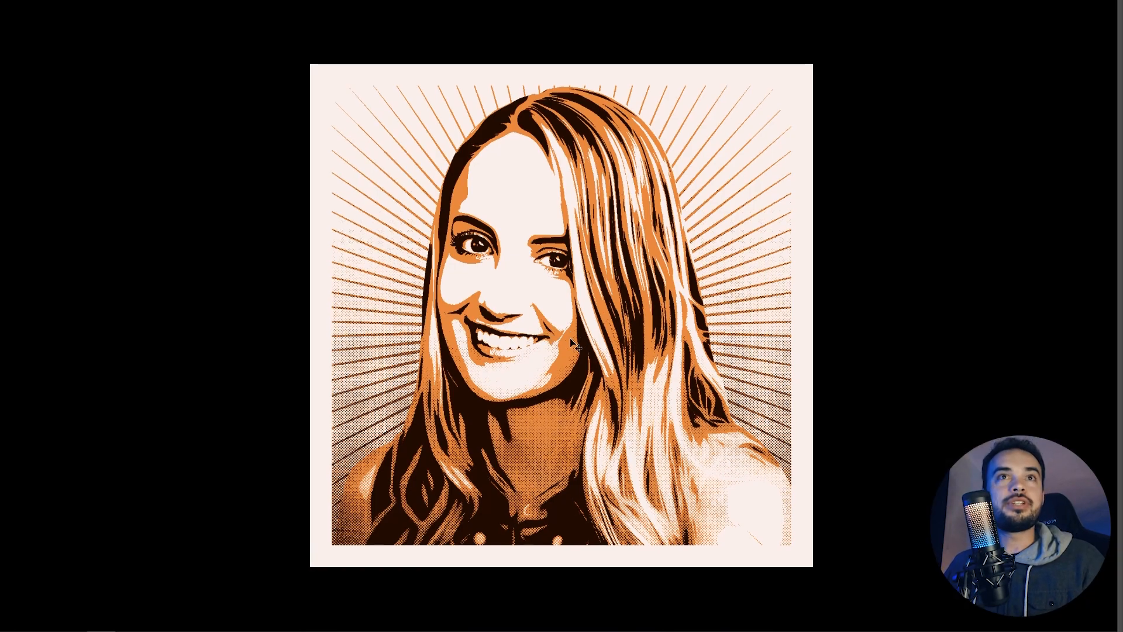
right_click(516, 237)
left_click(529, 245)
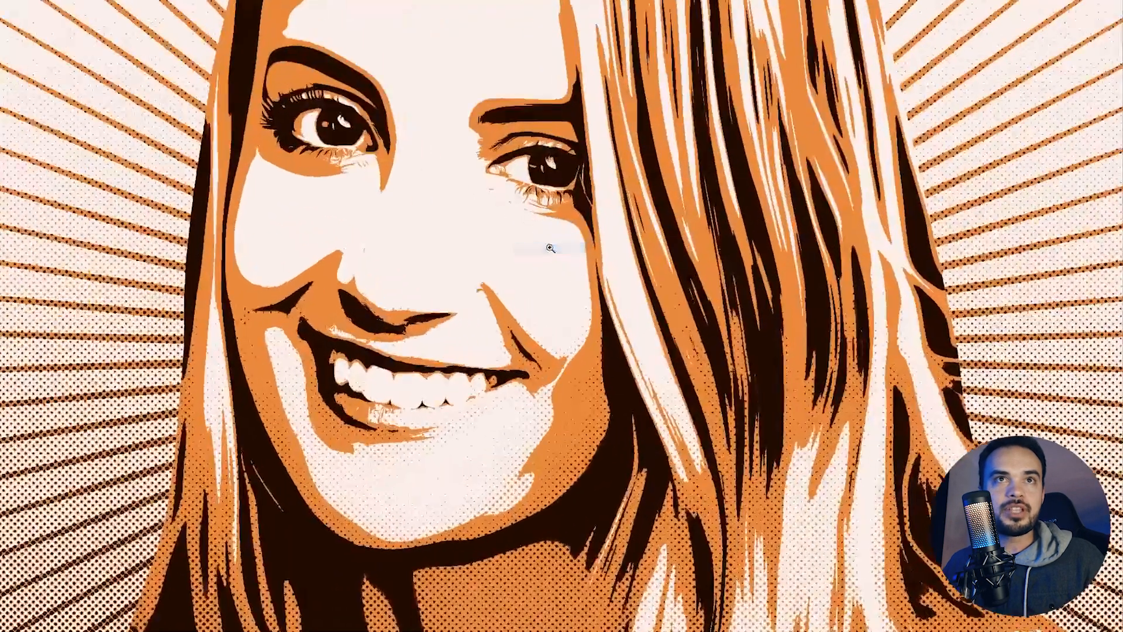
Examine the halftone dots and posterized edges across the face, hair, shoulder and starburst, and return to the whole image
left_click_drag(682, 208, 649, 304)
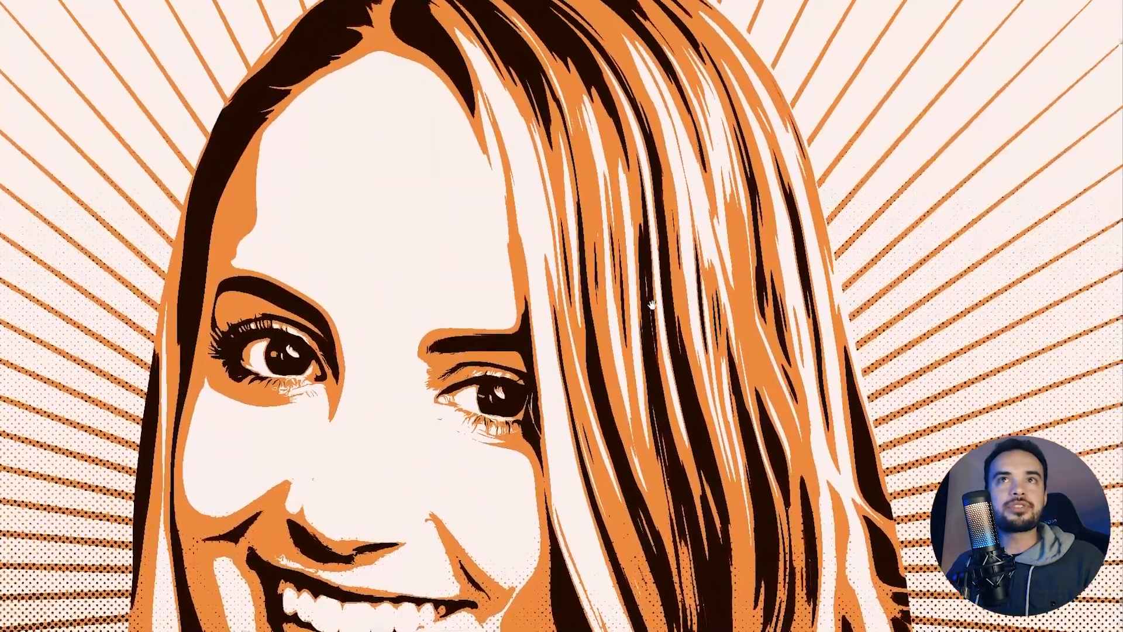
left_click_drag(454, 120, 489, 218)
left_click_drag(666, 329, 575, 297)
left_click_drag(632, 456, 558, 167)
left_click_drag(646, 535, 565, 232)
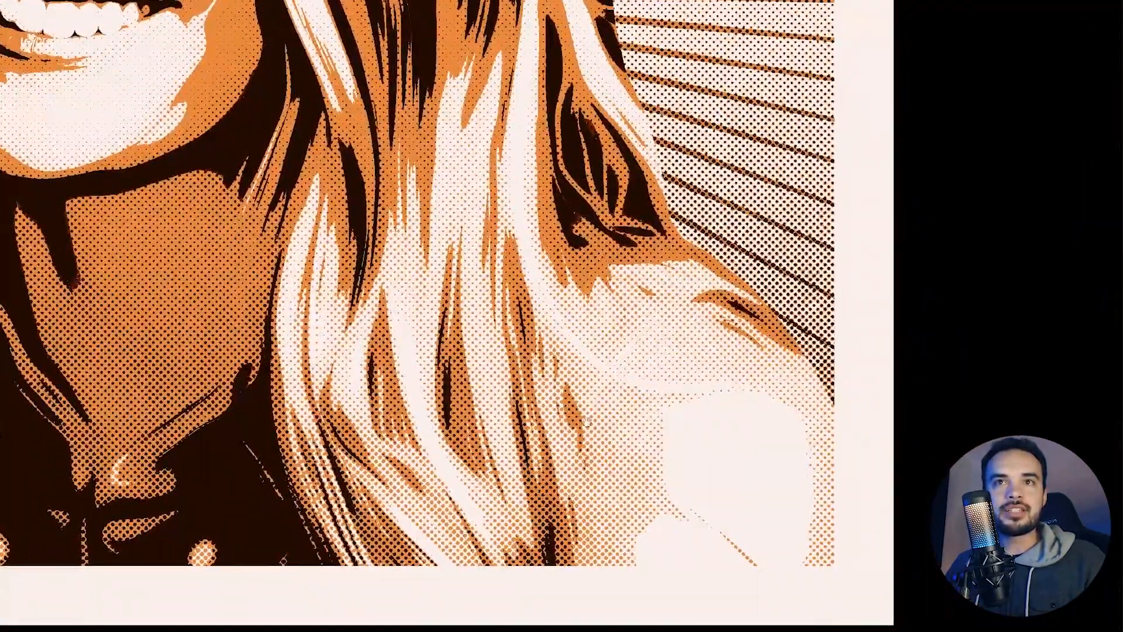
left_click_drag(293, 169, 736, 573)
left_click_drag(529, 238, 481, 420)
left_click_drag(769, 218, 715, 323)
left_click_drag(699, 408, 597, 153)
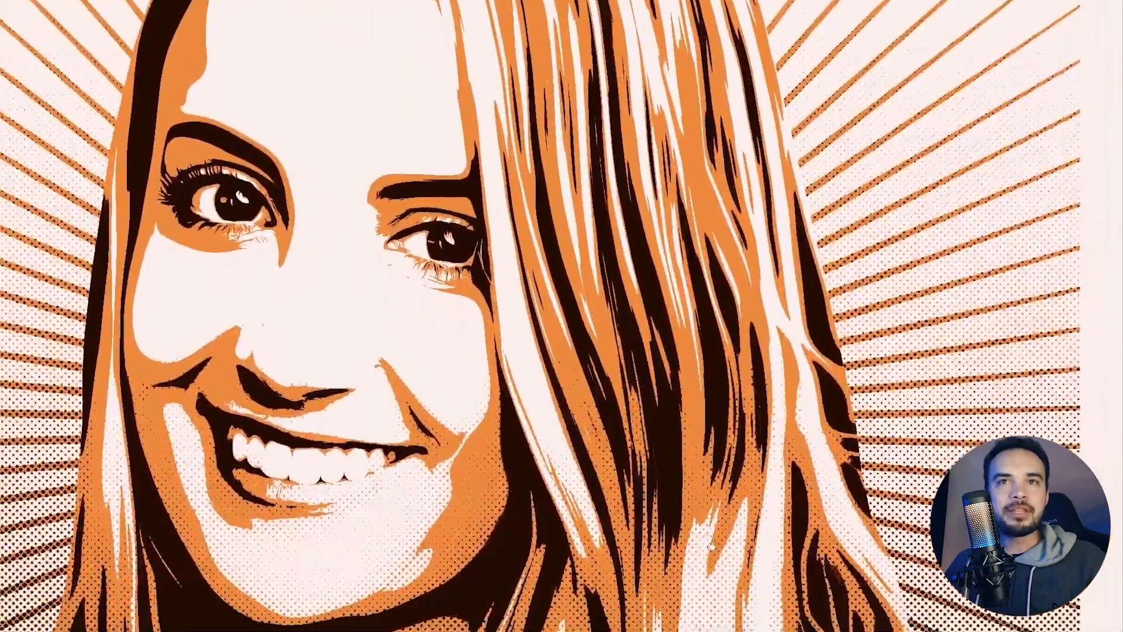
left_click_drag(760, 562, 653, 177)
left_click_drag(810, 483, 793, 373)
left_click_drag(843, 340, 815, 444)
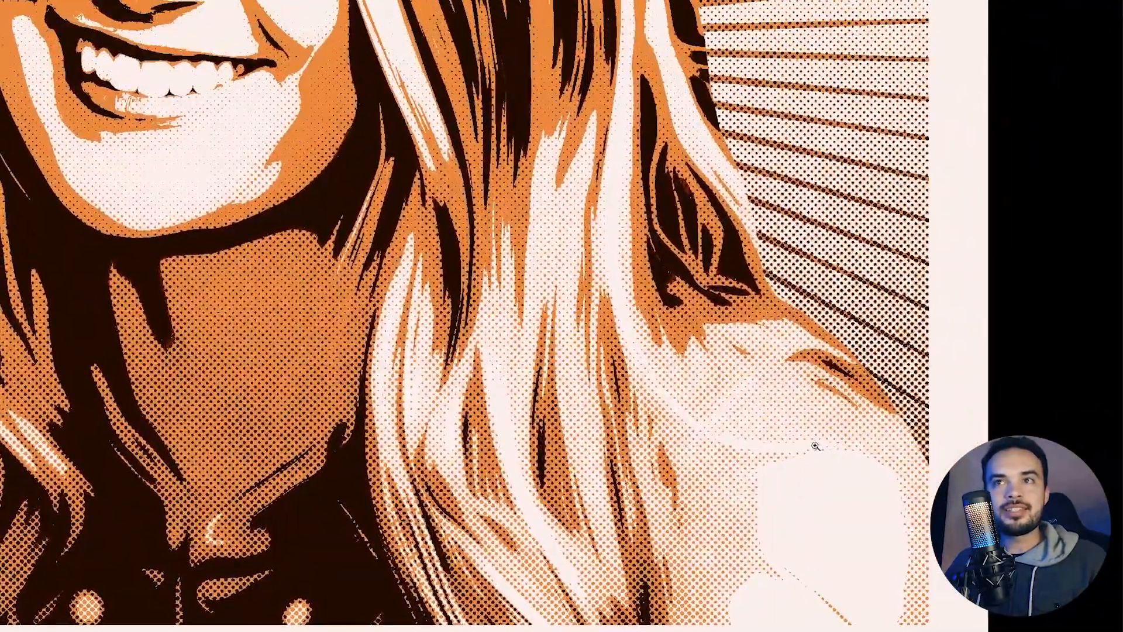
key("ctrl+0")
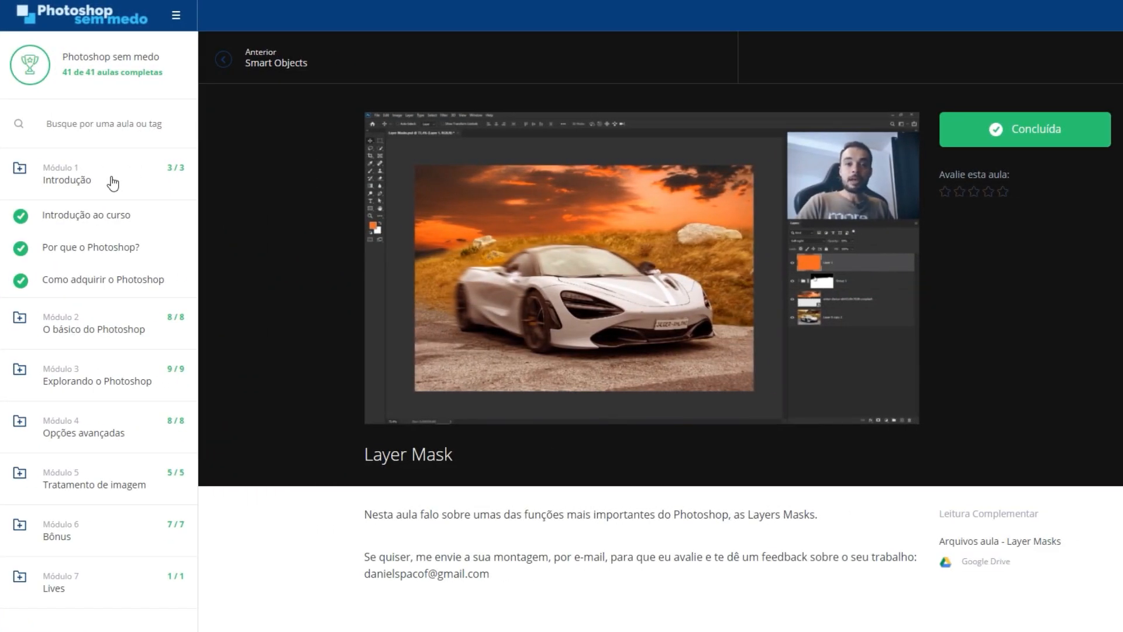
Switch to the Photoshop sem medo course site and look through the lesson lists of modules 1 to 5
left_click(113, 183)
left_click(111, 228)
left_click(111, 229)
left_click(111, 286)
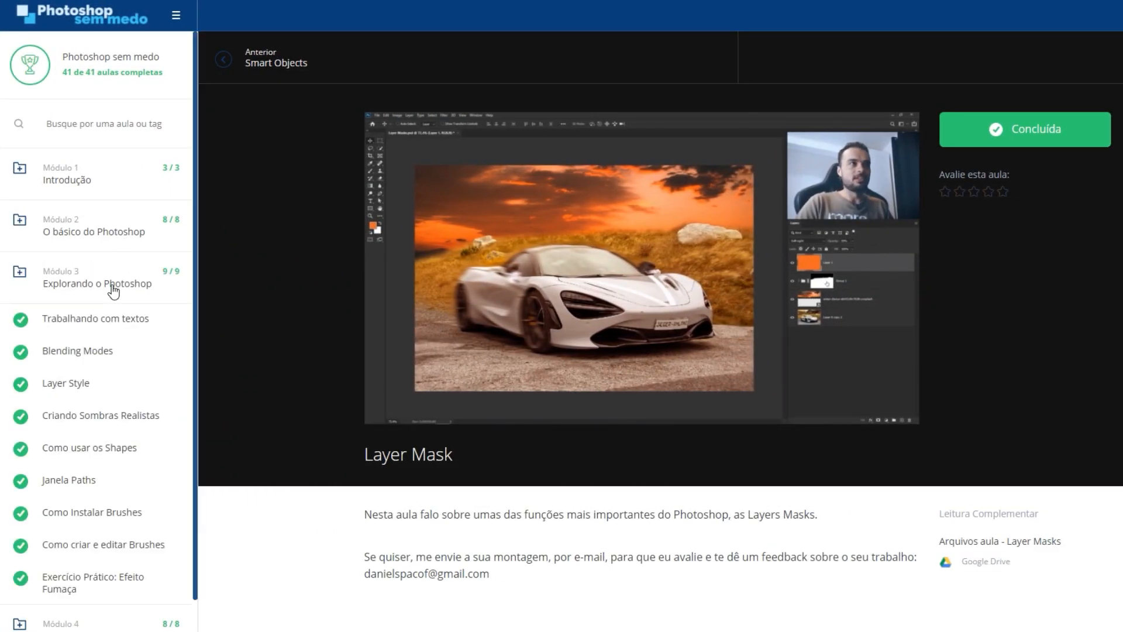
left_click(113, 287)
left_click(111, 338)
left_click(111, 338)
left_click(110, 386)
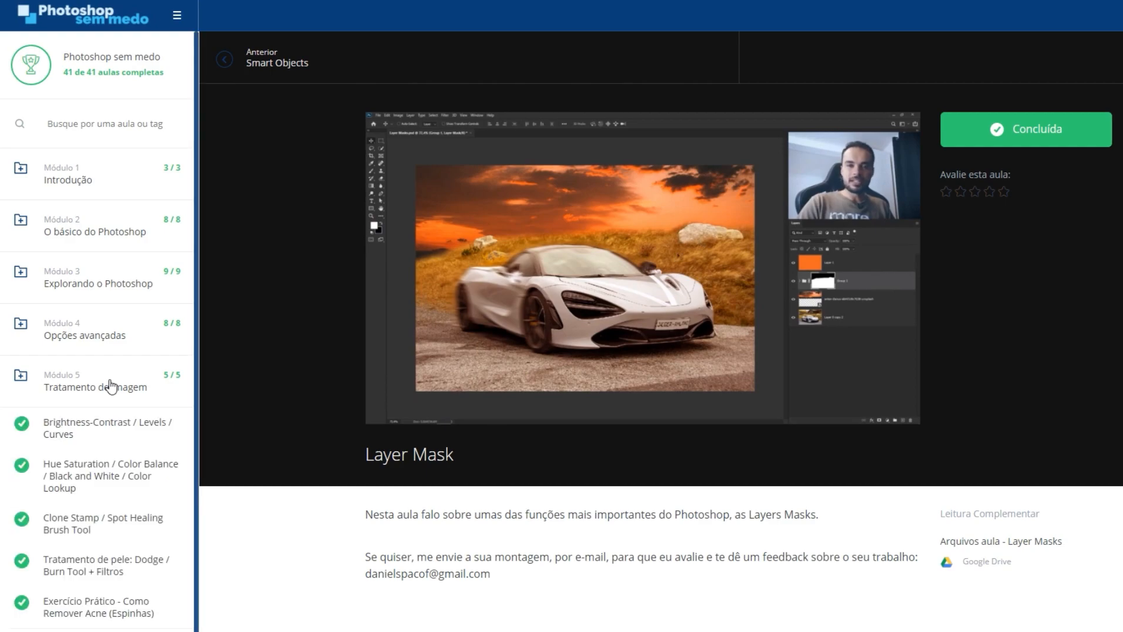